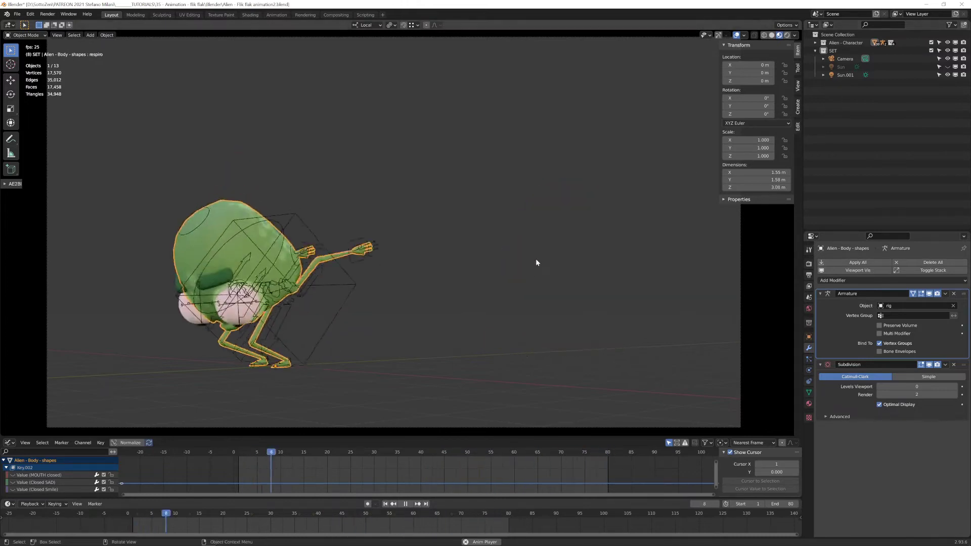
Step: Stop playback and delete the Sun.001 lamp and the scene camera
{"action": "key", "text": "space"}
{"action": "left_click", "coordinate": [845, 76]}
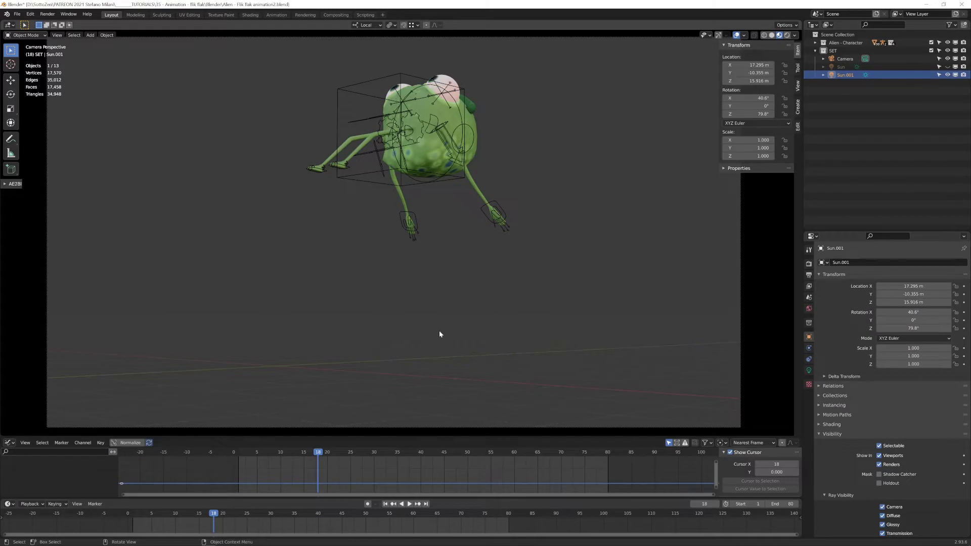
{"action": "key", "text": "x"}
{"action": "left_click", "coordinate": [463, 309]}
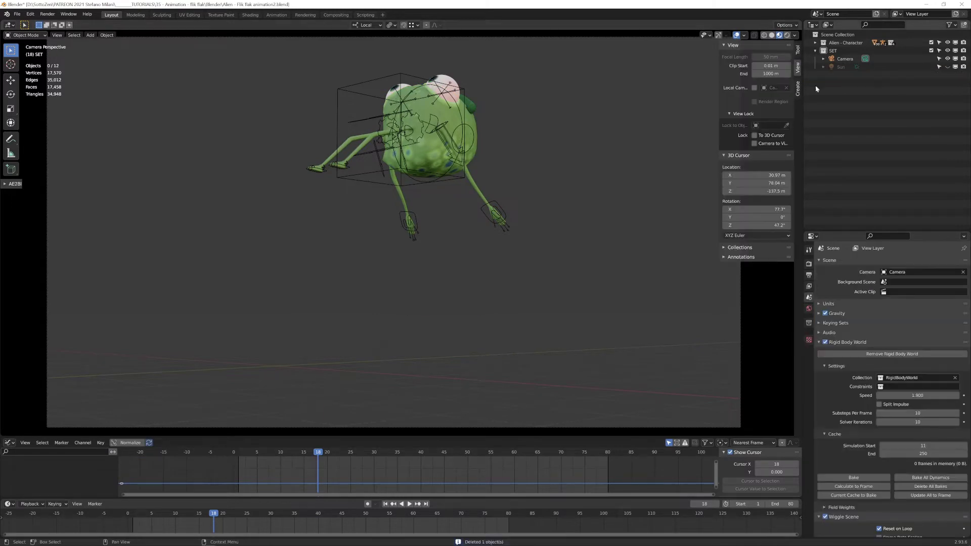
{"action": "left_click", "coordinate": [845, 59]}
{"action": "left_click", "coordinate": [560, 235]}
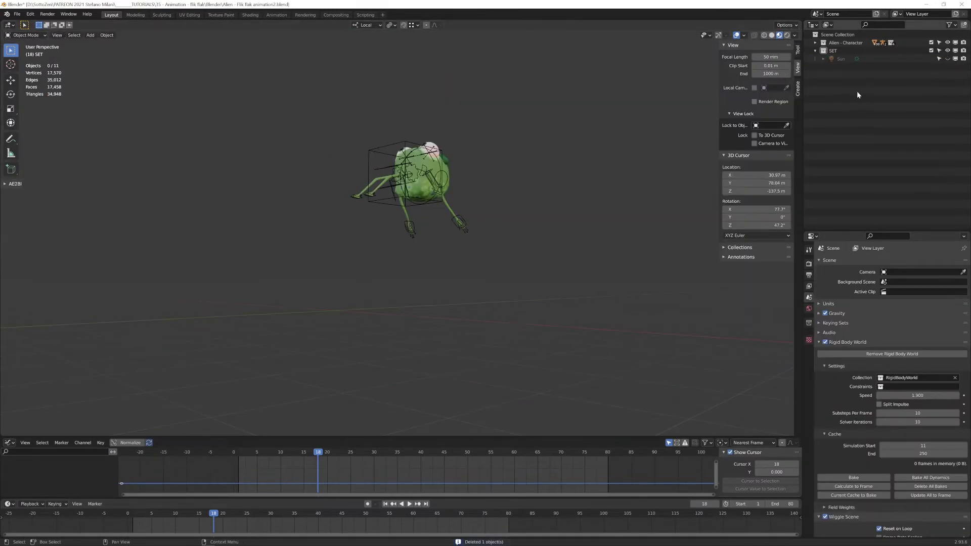
Step: Delete the remaining Sun lamp and the SET collection, then play the animation
{"action": "left_click", "coordinate": [848, 59]}
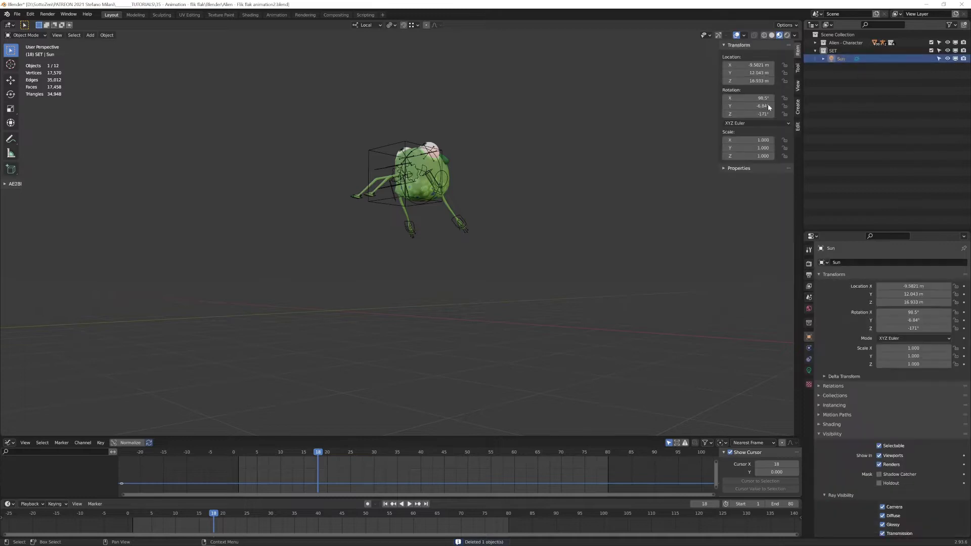
{"action": "left_click", "coordinate": [576, 219]}
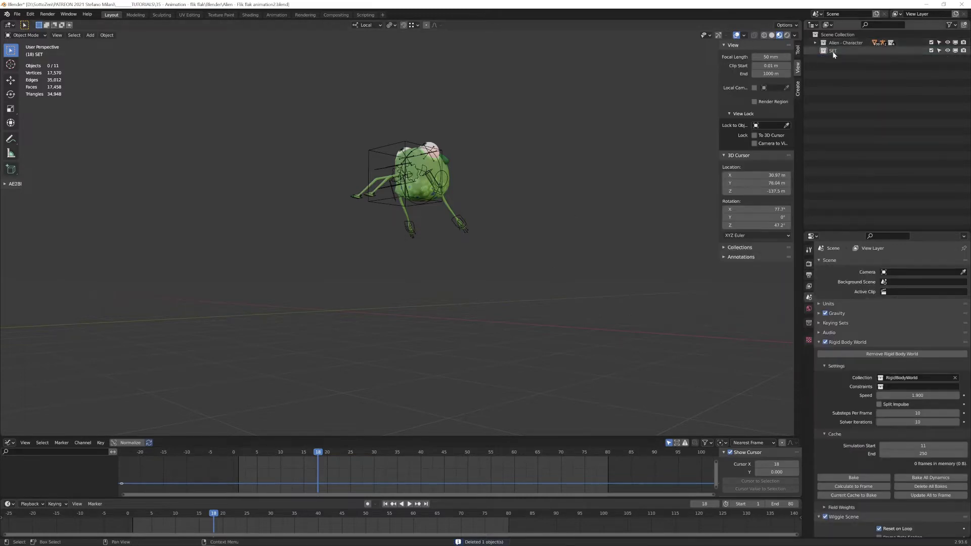
{"action": "key", "text": "x"}
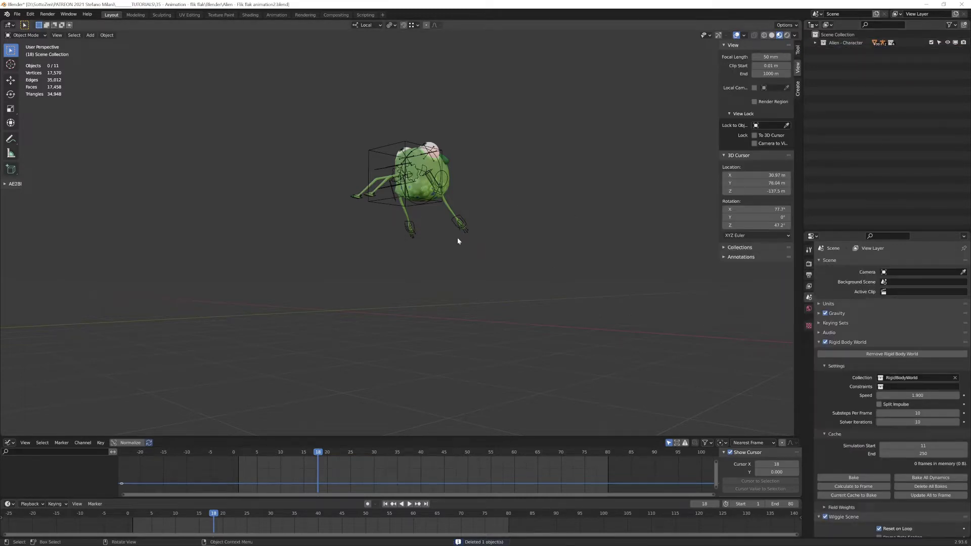
{"action": "key", "text": "space"}
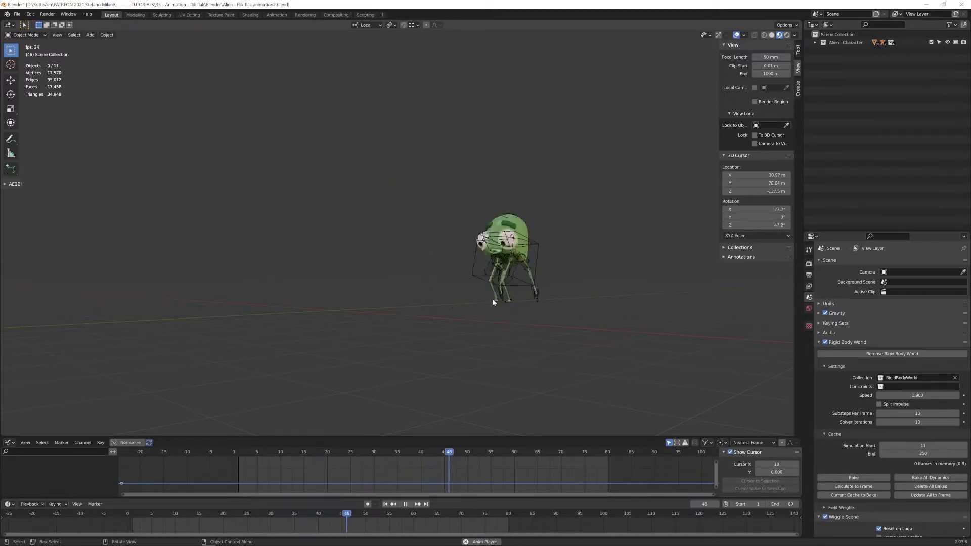
{"action": "scroll", "coordinate": [497, 298], "scroll_direction": "up", "scroll_amount": 4}
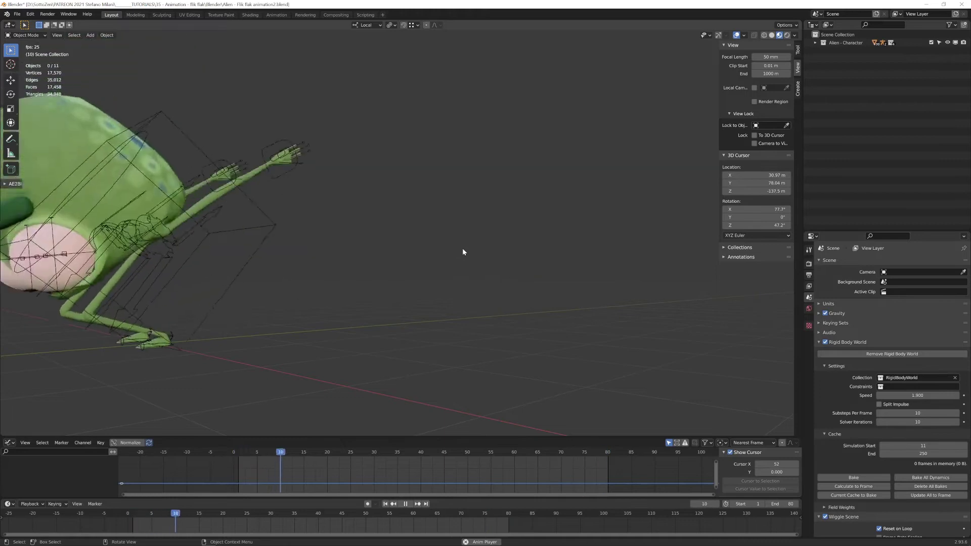
Step: Stop playback, select the alien's body mesh, then make its rig the active object
{"action": "key", "text": "space"}
{"action": "key", "text": "space"}
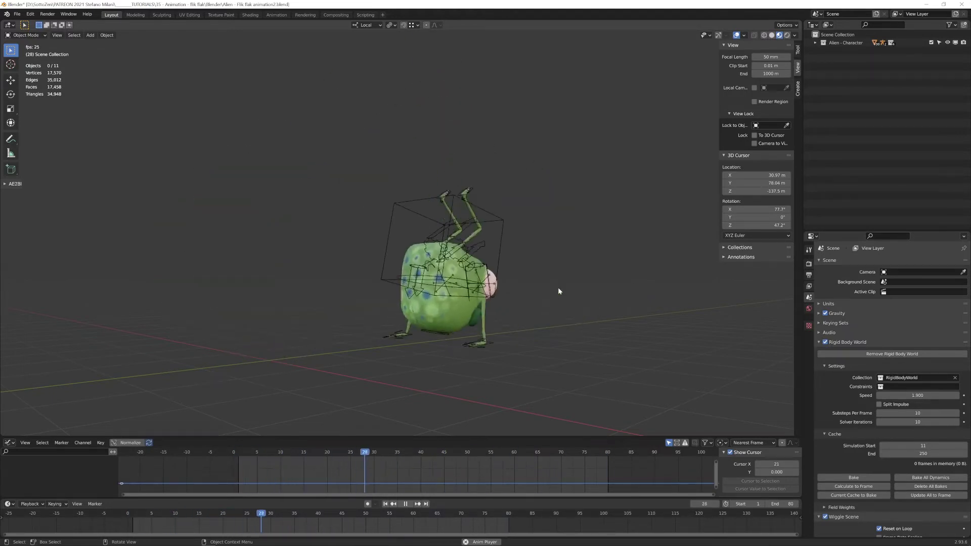
{"action": "key", "text": "space"}
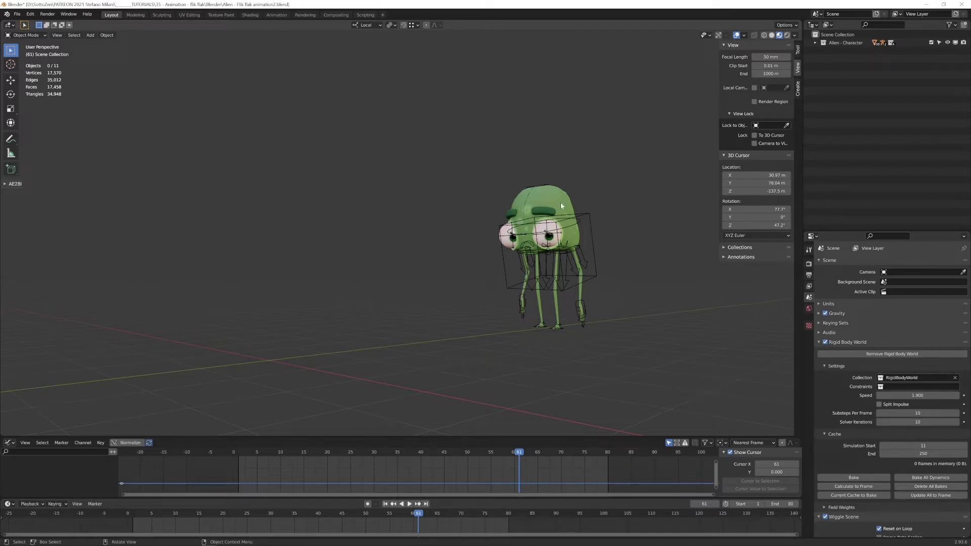
{"action": "left_click", "coordinate": [582, 224]}
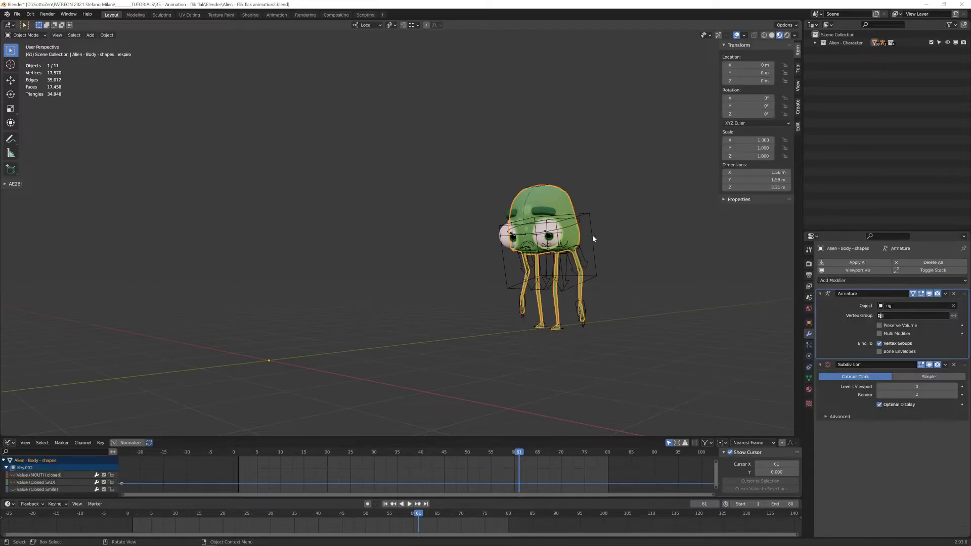
{"action": "left_click", "coordinate": [593, 238]}
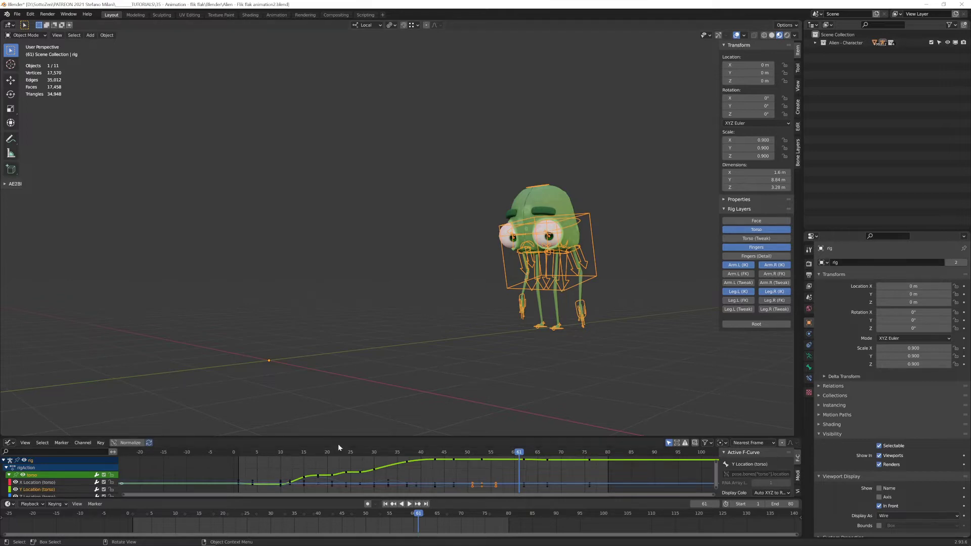
{"action": "left_click", "coordinate": [736, 37]}
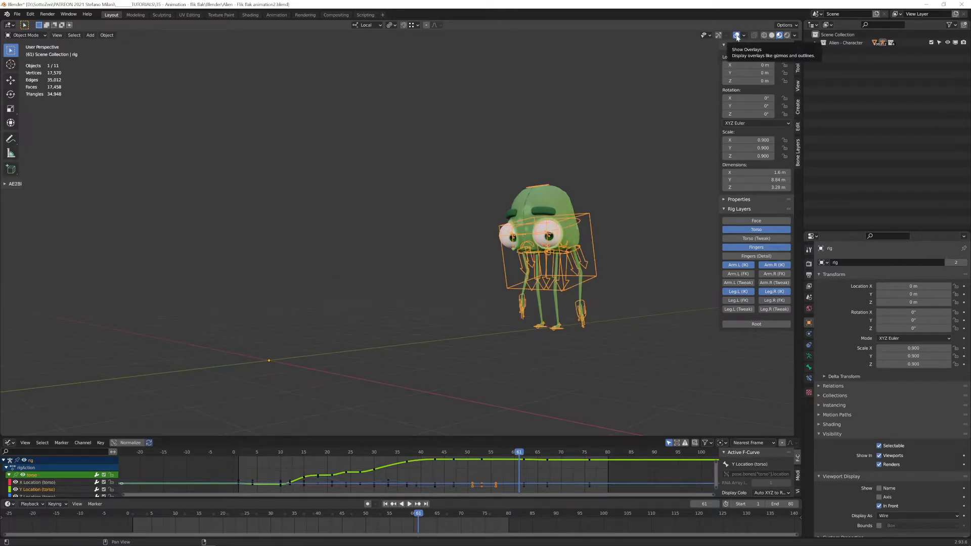
{"action": "left_click", "coordinate": [736, 36]}
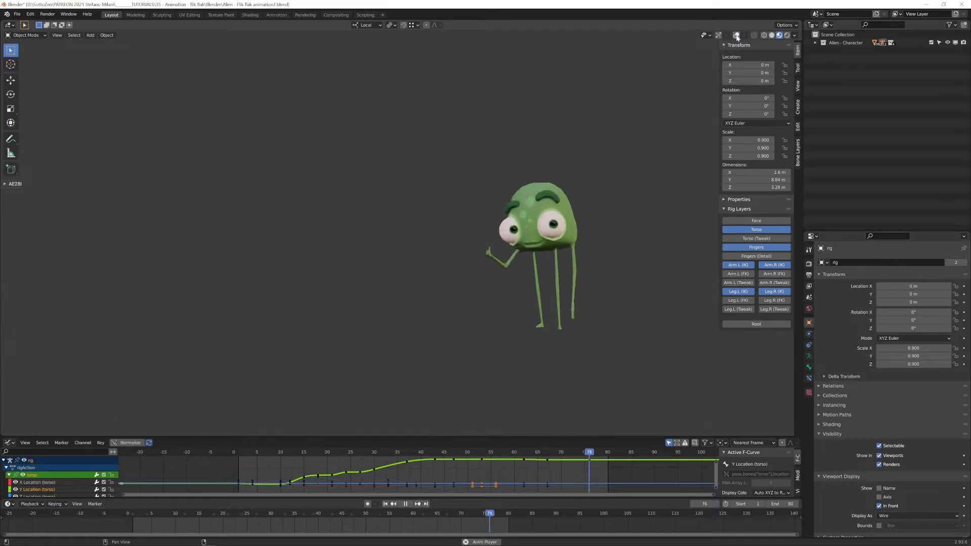
{"action": "left_click", "coordinate": [737, 36]}
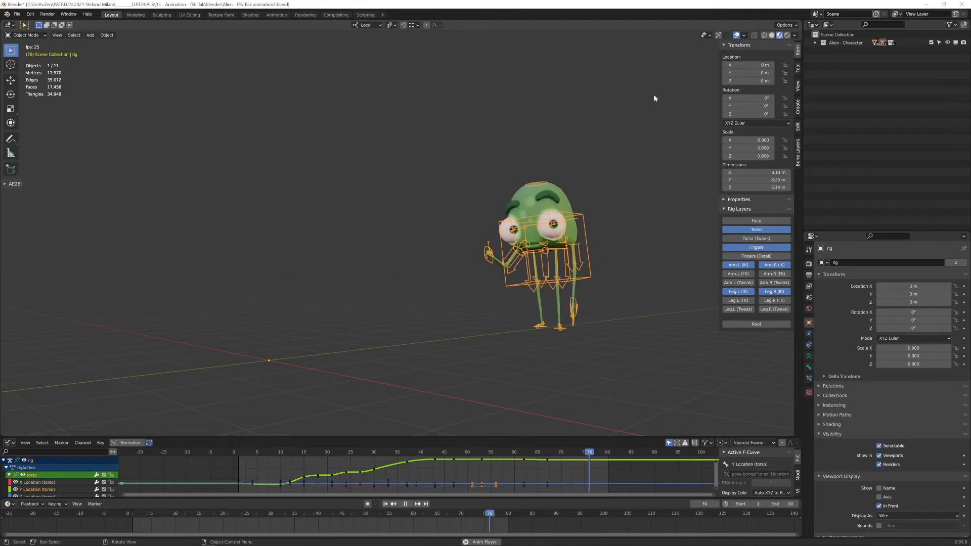
{"action": "left_click", "coordinate": [736, 35]}
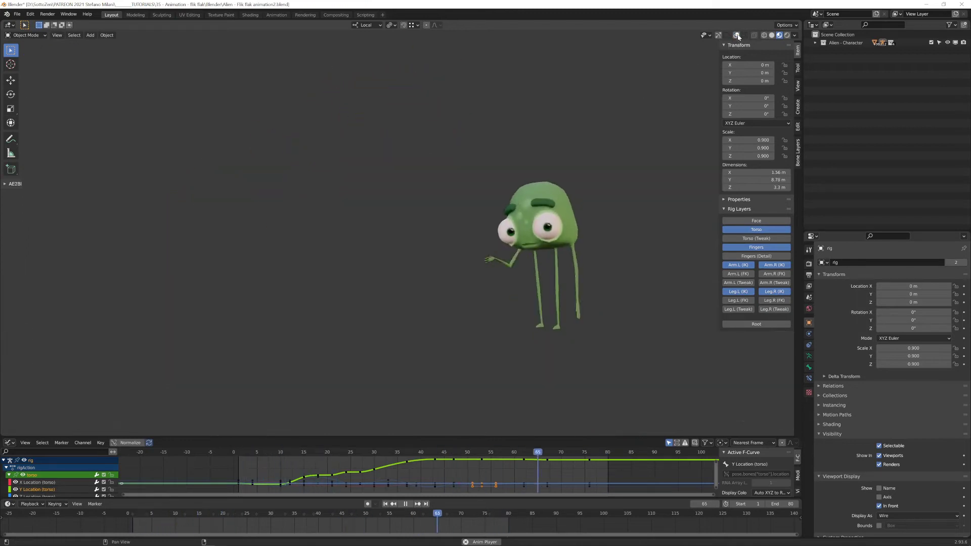
{"action": "left_click", "coordinate": [736, 36]}
{"action": "left_click", "coordinate": [736, 35]}
{"action": "left_click", "coordinate": [736, 36]}
{"action": "left_click", "coordinate": [736, 35]}
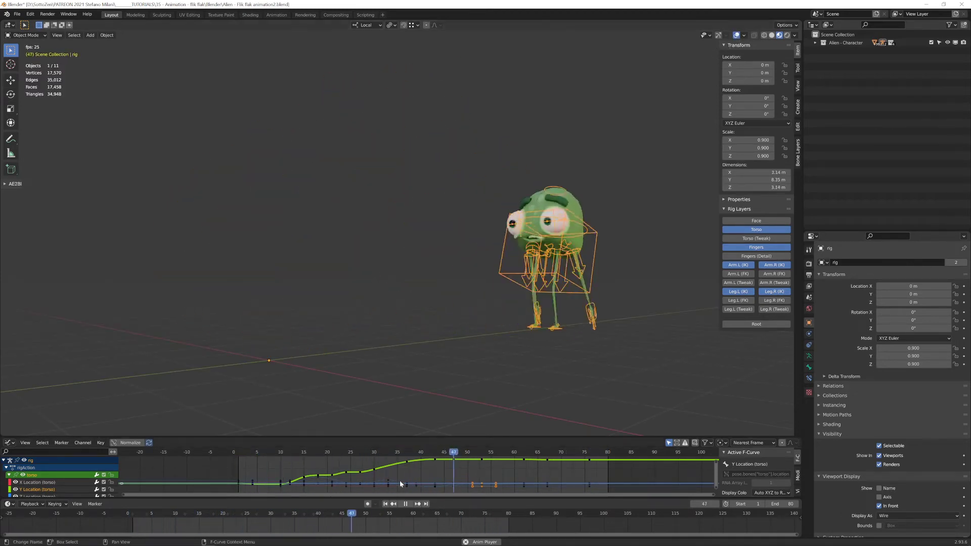
Step: Make the Graph Editor much taller so the torso Y Location curve shows in detail
{"action": "left_click_drag", "start_coordinate": [421, 438], "coordinate": [410, 335]}
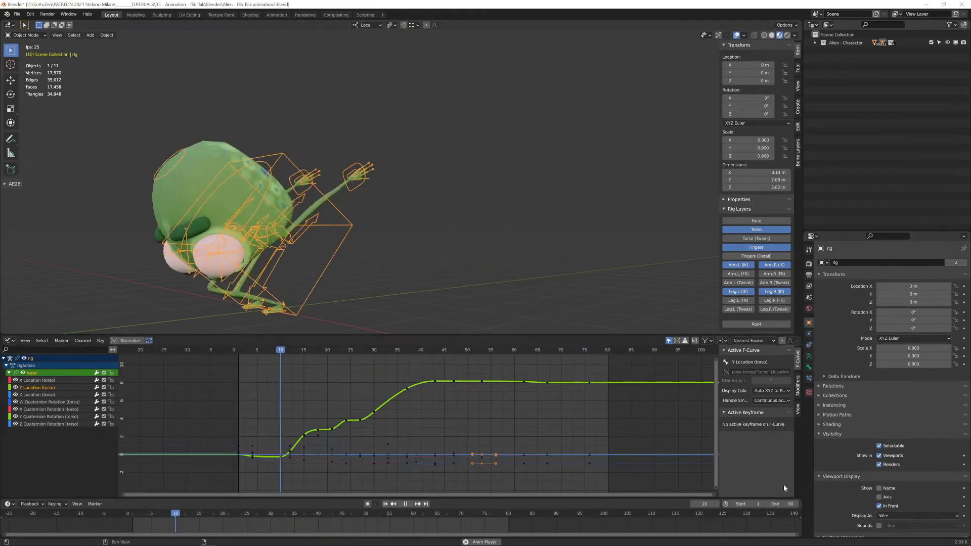
{"action": "scroll", "coordinate": [302, 432], "scroll_direction": "up", "scroll_amount": 1}
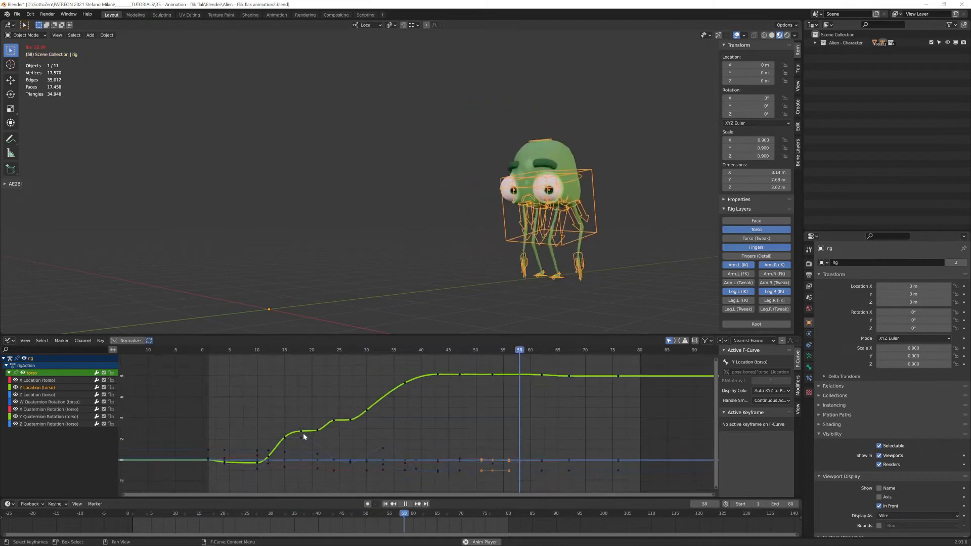
{"action": "left_click", "coordinate": [11, 341]}
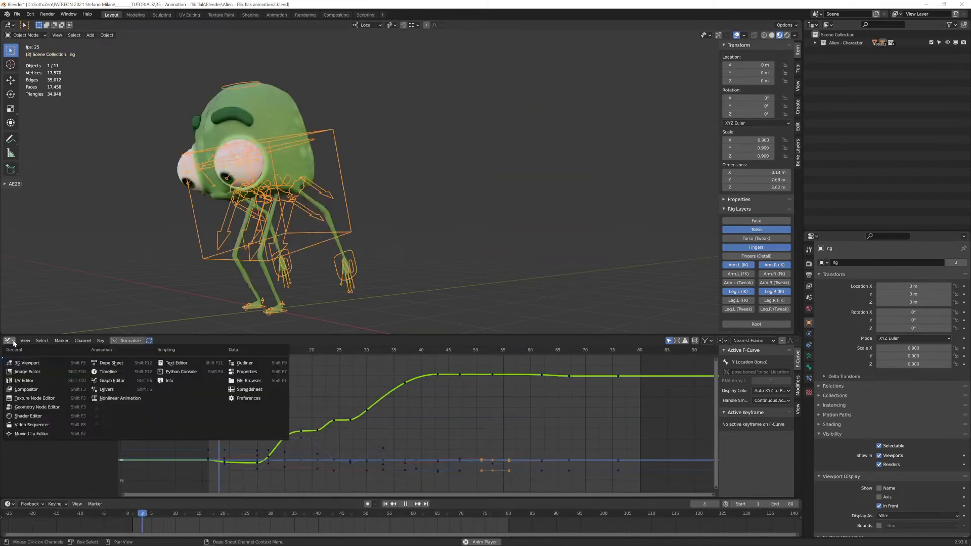
{"action": "left_click", "coordinate": [112, 380]}
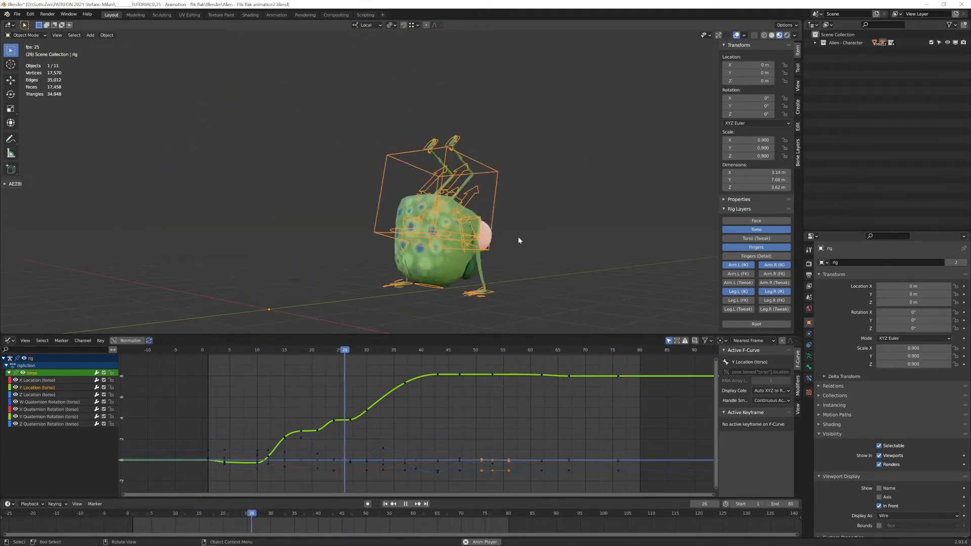
Step: Collapse the torso channel group, frame the rig, and stop playback at frame 54
{"action": "left_click", "coordinate": [8, 373]}
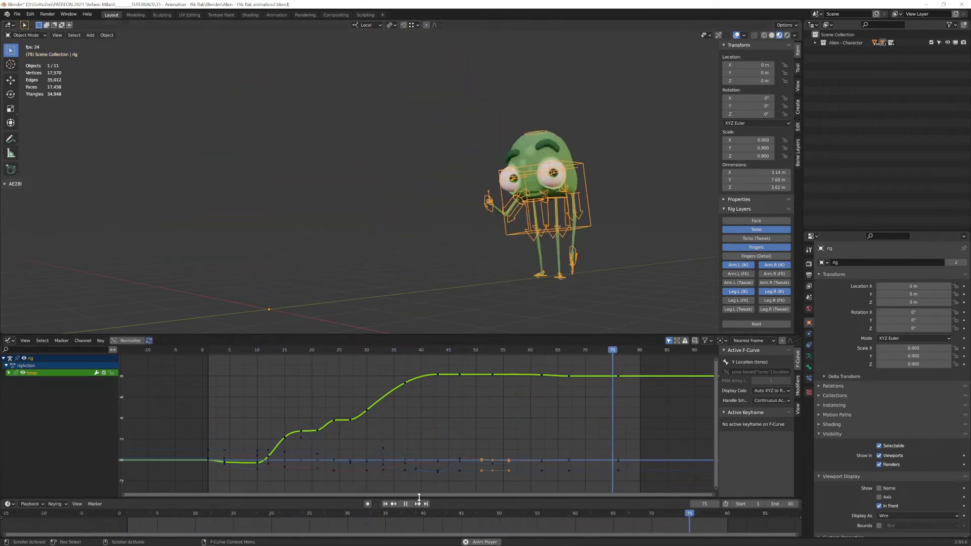
{"action": "key", "text": "Home"}
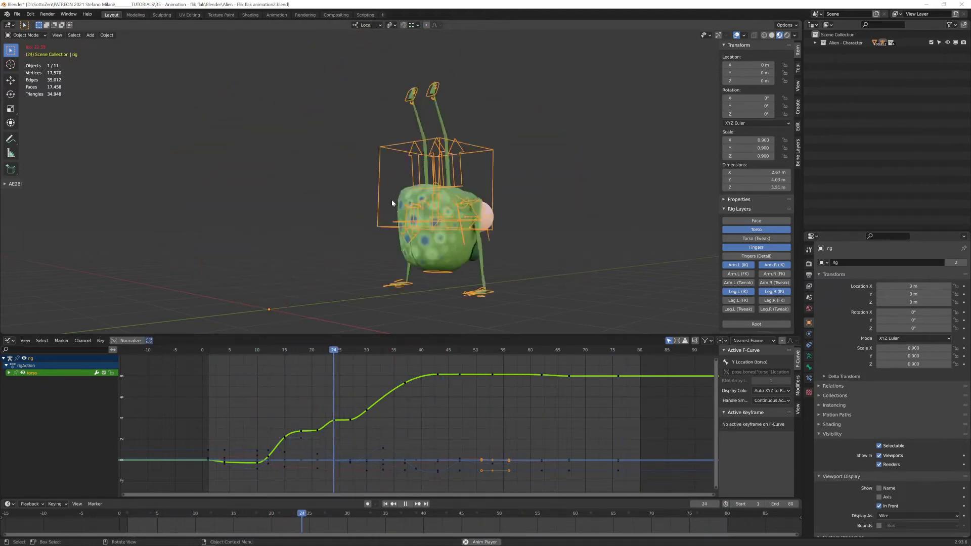
{"action": "key", "text": "space"}
{"action": "key", "text": "KP_Decimal"}
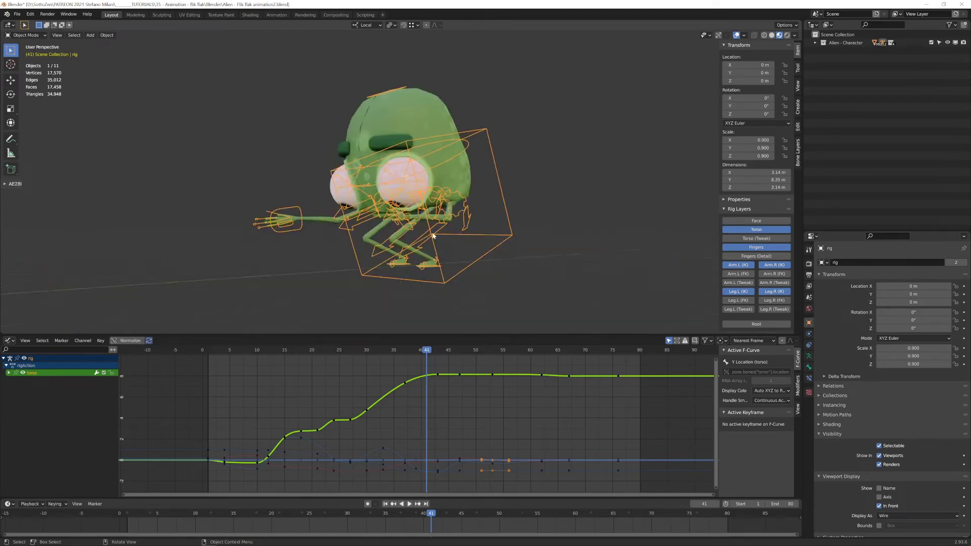
{"action": "key", "text": "space"}
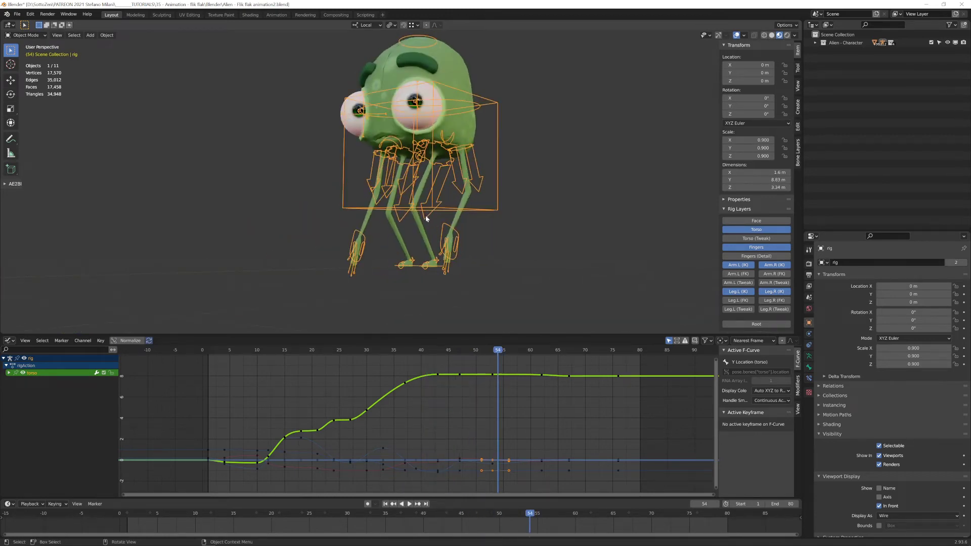
{"action": "key", "text": "space"}
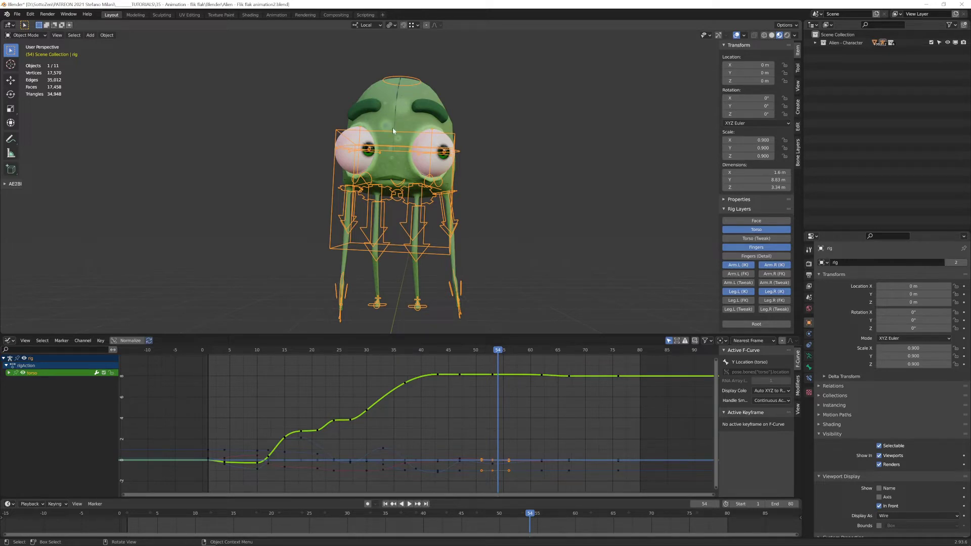
Step: Select the Alien - Body - shapes mesh, collapse its Armature modifier, and enlarge the 3D view
{"action": "left_click", "coordinate": [406, 96]}
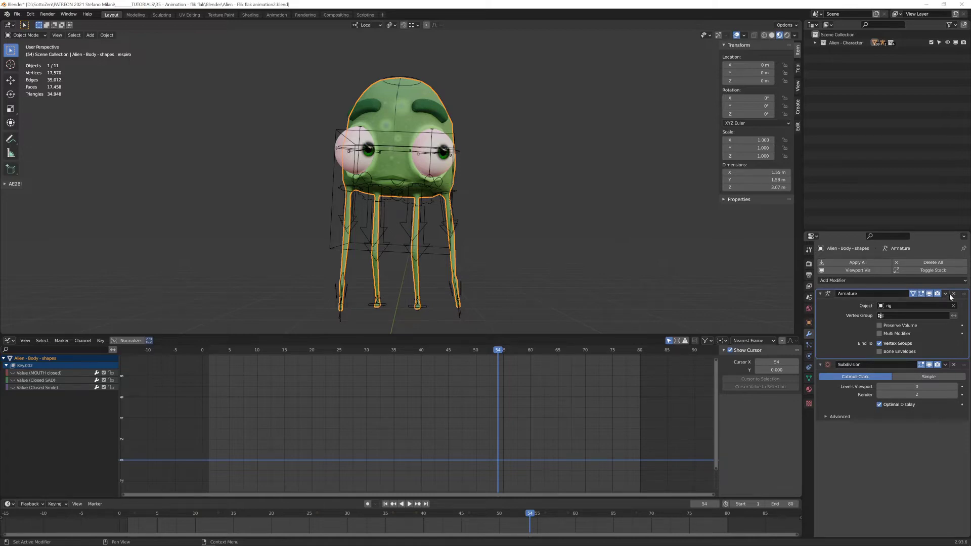
{"action": "left_click", "coordinate": [819, 293]}
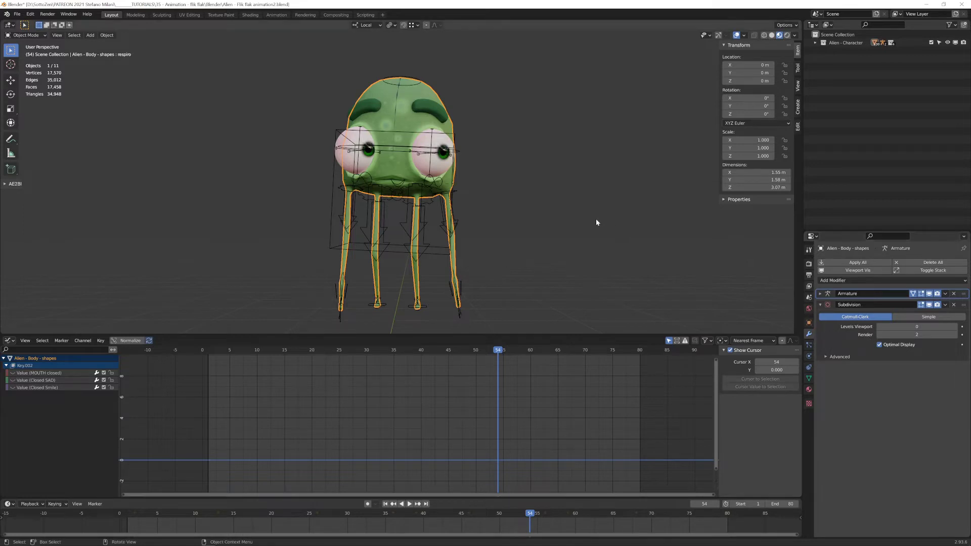
{"action": "middle_click_drag", "start_coordinate": [593, 218], "coordinate": [506, 231]}
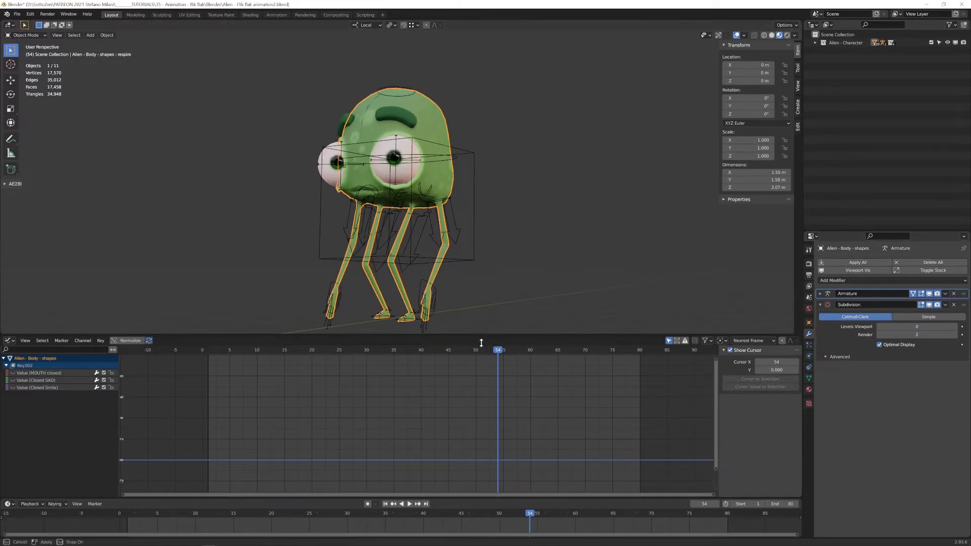
{"action": "left_click_drag", "start_coordinate": [481, 334], "coordinate": [473, 416]}
{"action": "middle_click_drag", "start_coordinate": [464, 331], "coordinate": [448, 319]}
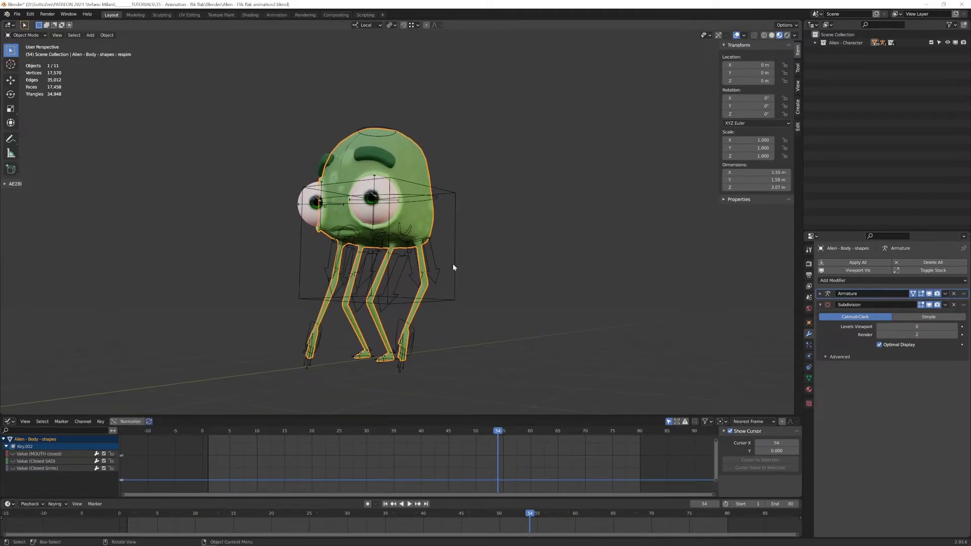
Step: Play the animation from frame 1 while orbiting the alien, then stop at frame 61
{"action": "key", "text": "shift+Left"}
{"action": "key", "text": "space"}
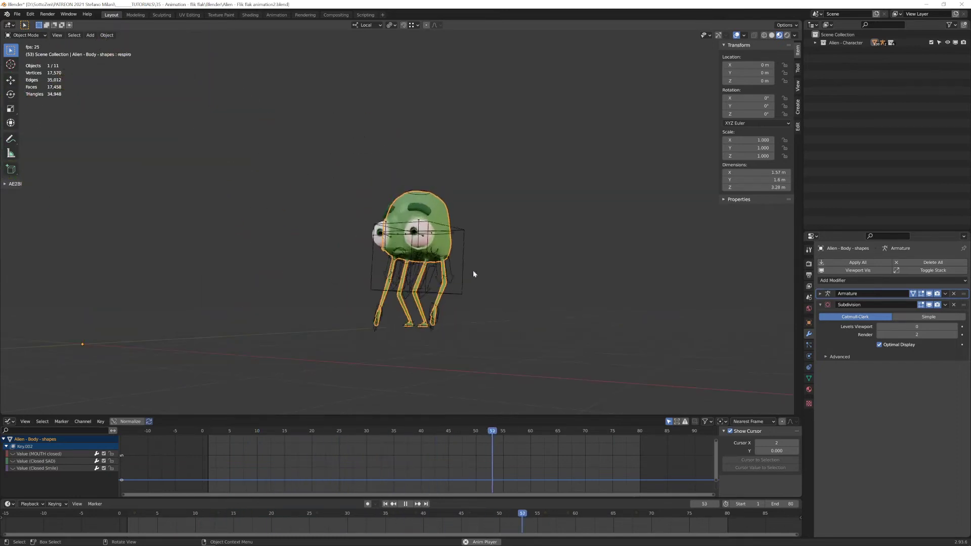
{"action": "middle_click_drag", "start_coordinate": [472, 270], "coordinate": [497, 272]}
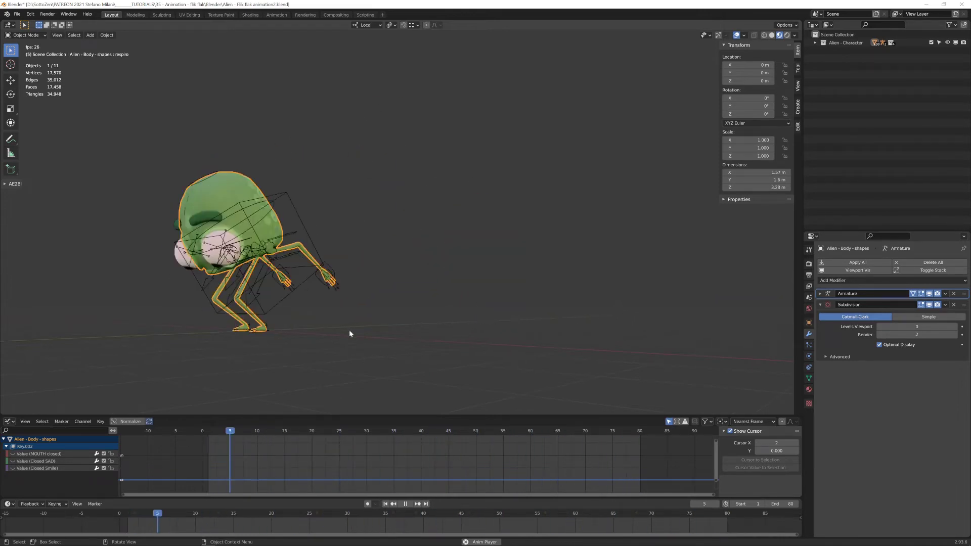
{"action": "middle_click_drag", "start_coordinate": [296, 329], "coordinate": [438, 290]}
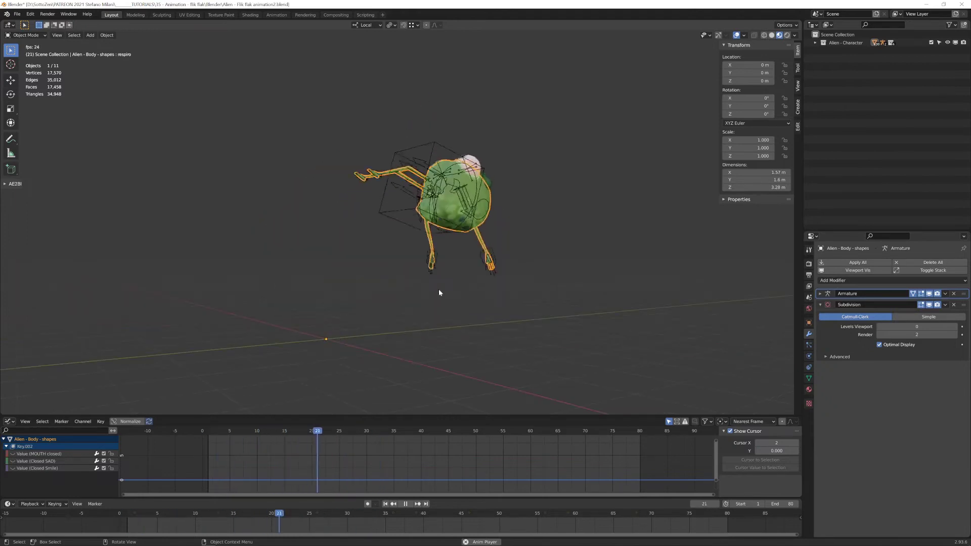
{"action": "key", "text": "space"}
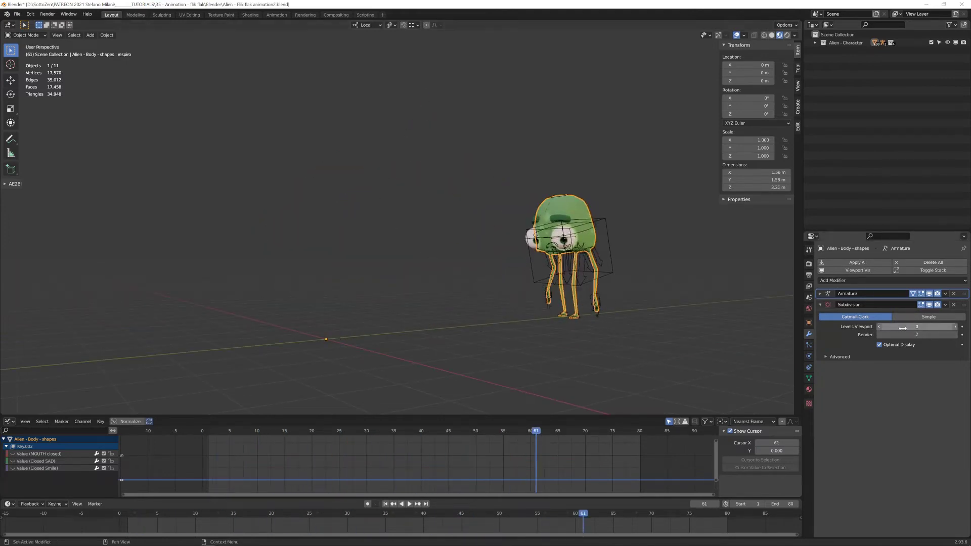
Step: Play the animation with viewport subdivision 1, then set Levels Viewport back to 0
{"action": "left_click", "coordinate": [956, 326]}
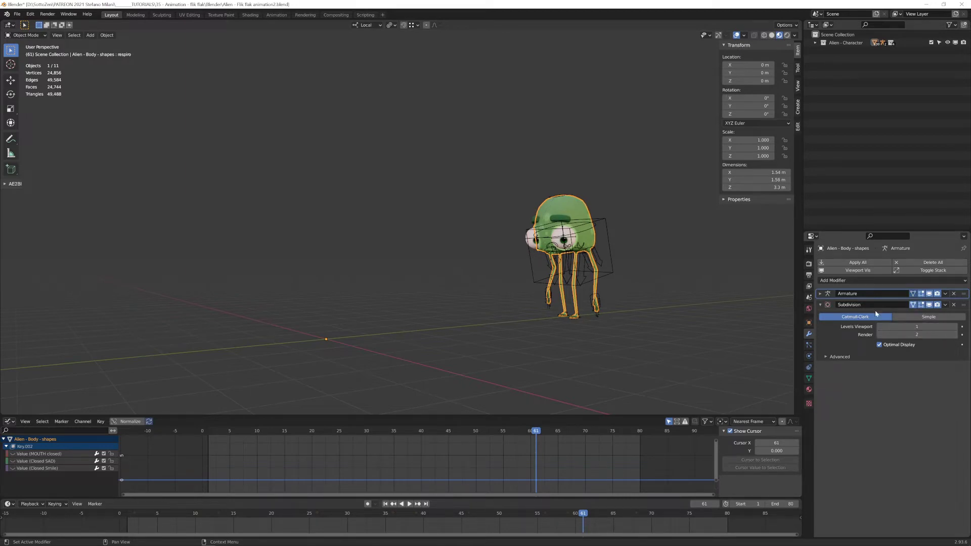
{"action": "key", "text": "space"}
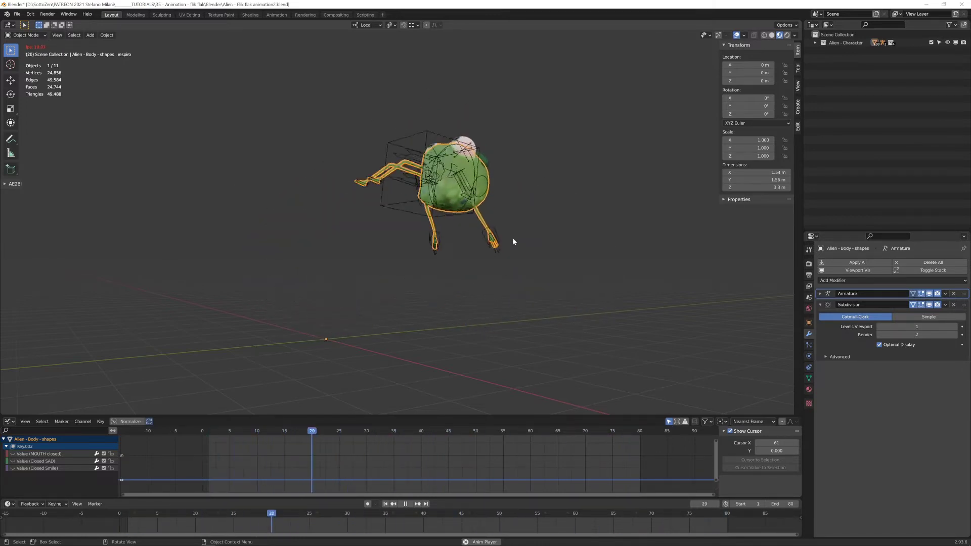
{"action": "key", "text": "space"}
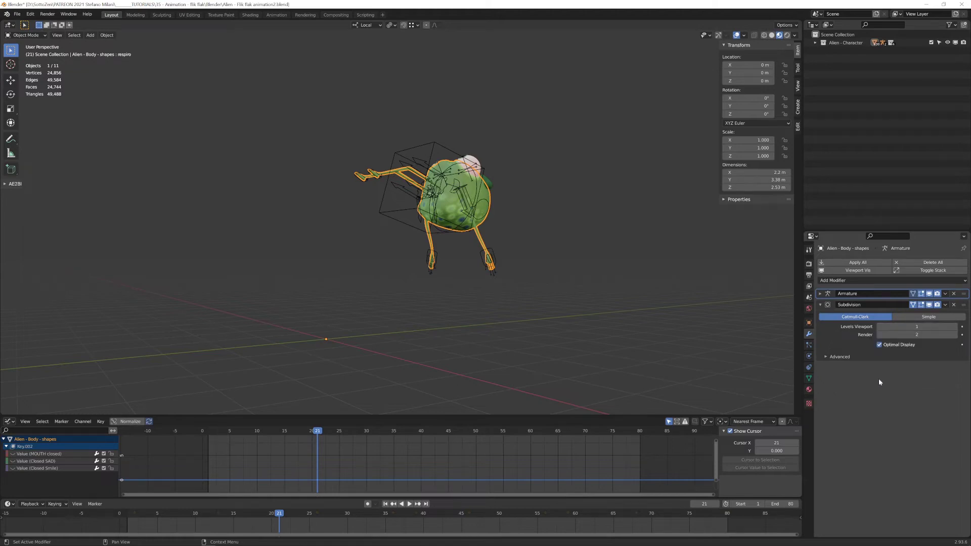
{"action": "left_click", "coordinate": [880, 328]}
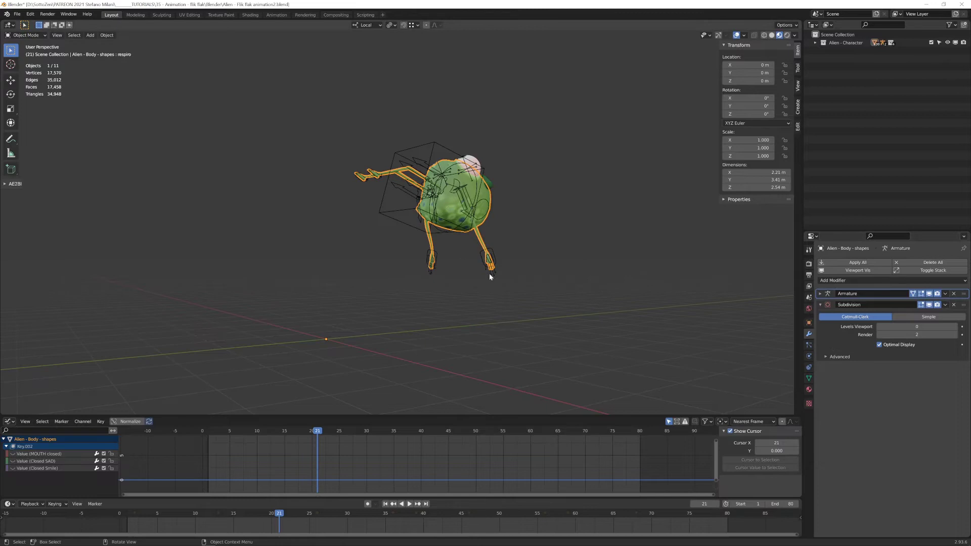
Step: Replay the animation from the start, stop it, and open the viewport View menu
{"action": "key", "text": "space"}
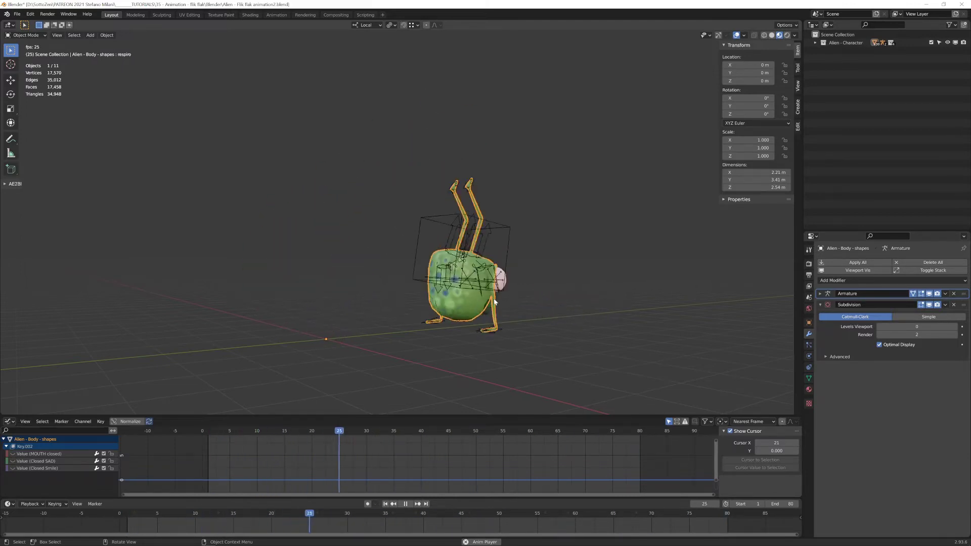
{"action": "key", "text": "shift+Left"}
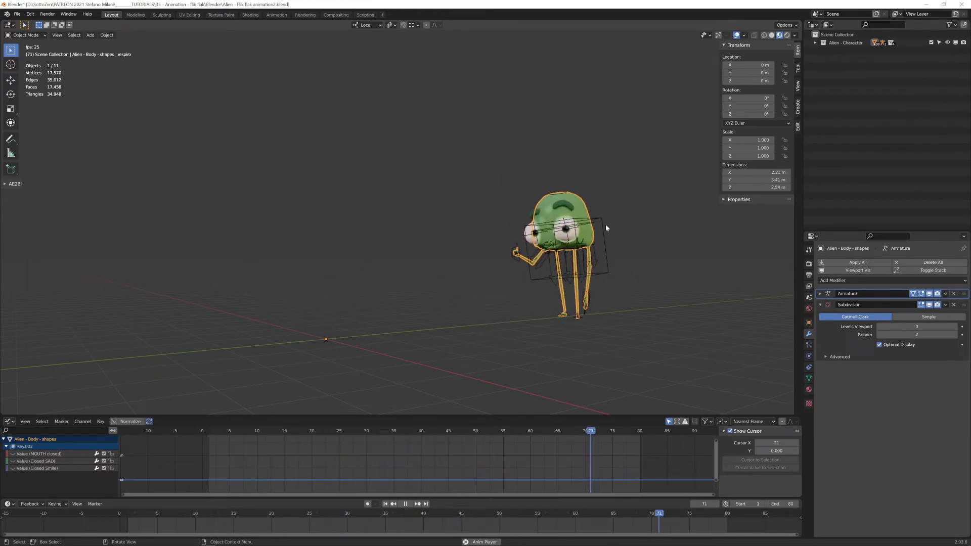
{"action": "key", "text": "space"}
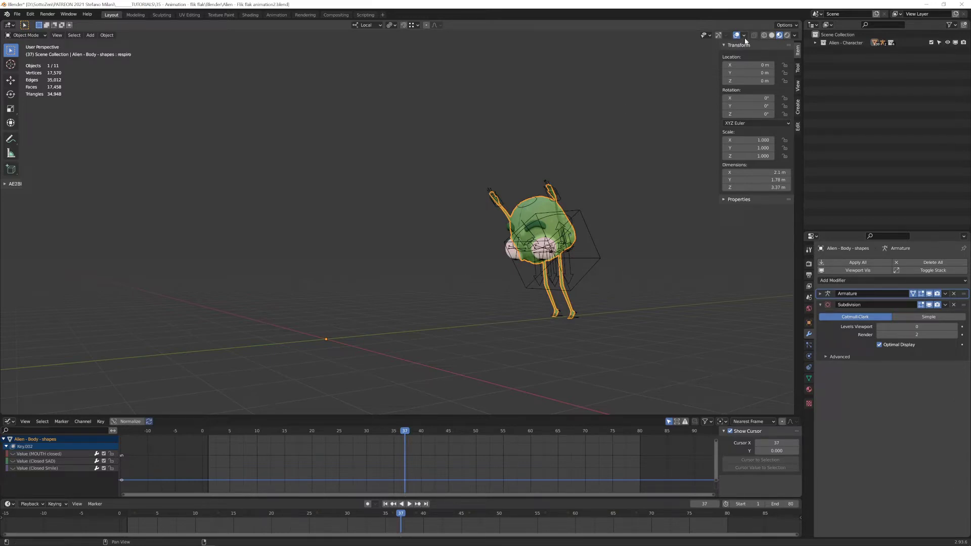
{"action": "left_click", "coordinate": [57, 37]}
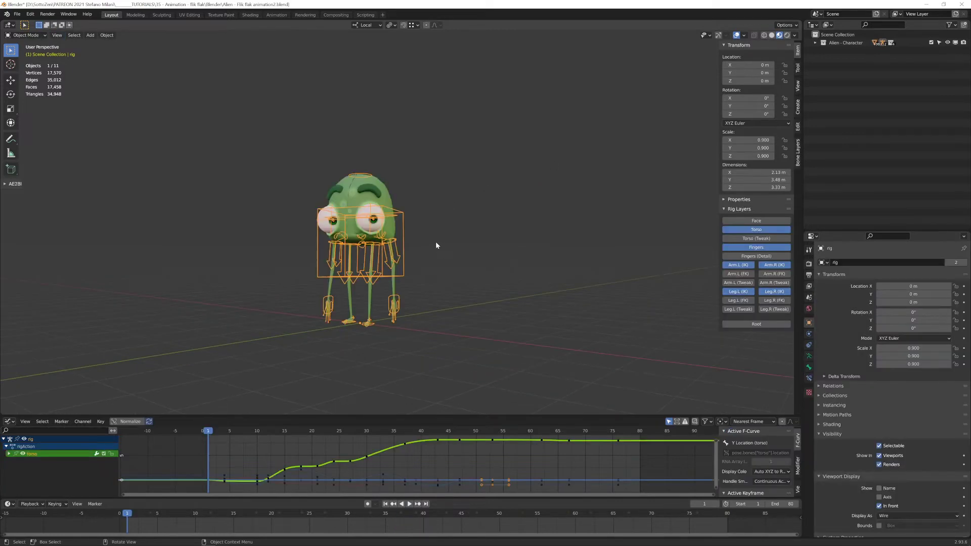
Step: Zoom in on the alien and turn the view to face its front
{"action": "middle_click_drag", "start_coordinate": [437, 245], "coordinate": [332, 160]}
{"action": "scroll", "coordinate": [440, 263], "scroll_direction": "up", "scroll_amount": 3}
{"action": "scroll", "coordinate": [439, 264], "scroll_direction": "up", "scroll_amount": 3}
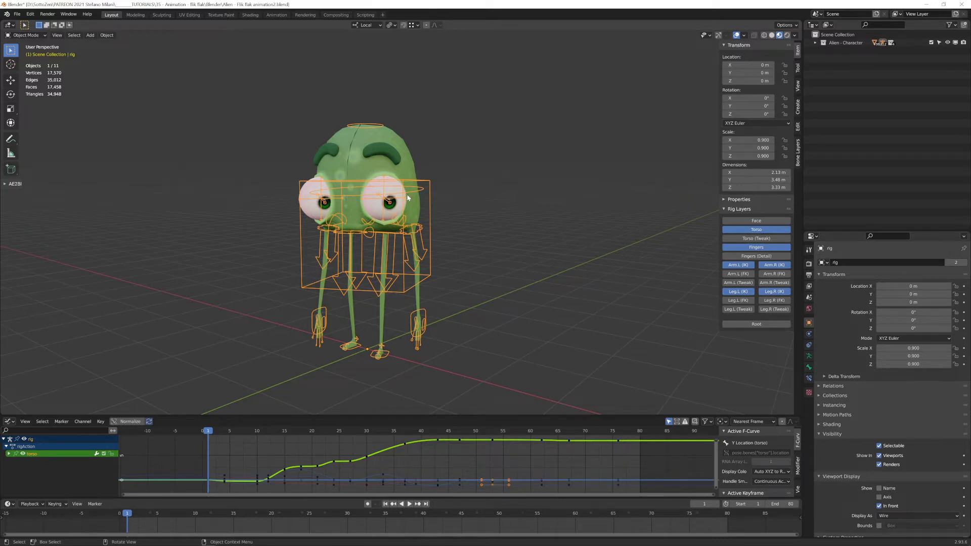
{"action": "middle_click_drag", "start_coordinate": [408, 198], "coordinate": [431, 221], "text": "alt"}
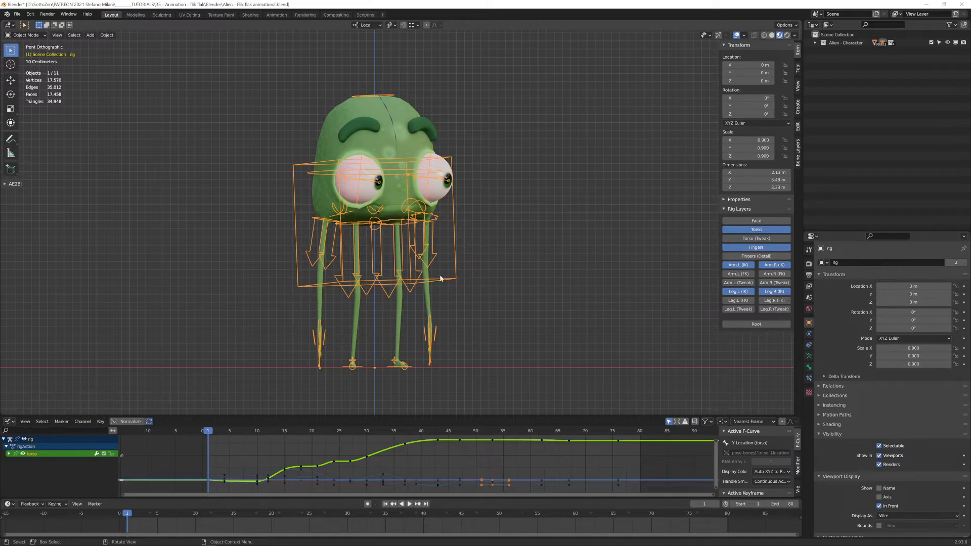
Step: Switch the rig to Pose Mode, enlarge the Graph Editor, and select all bones and keyframes
{"action": "key", "text": "ctrl+Tab"}
{"action": "left_click", "coordinate": [478, 268]}
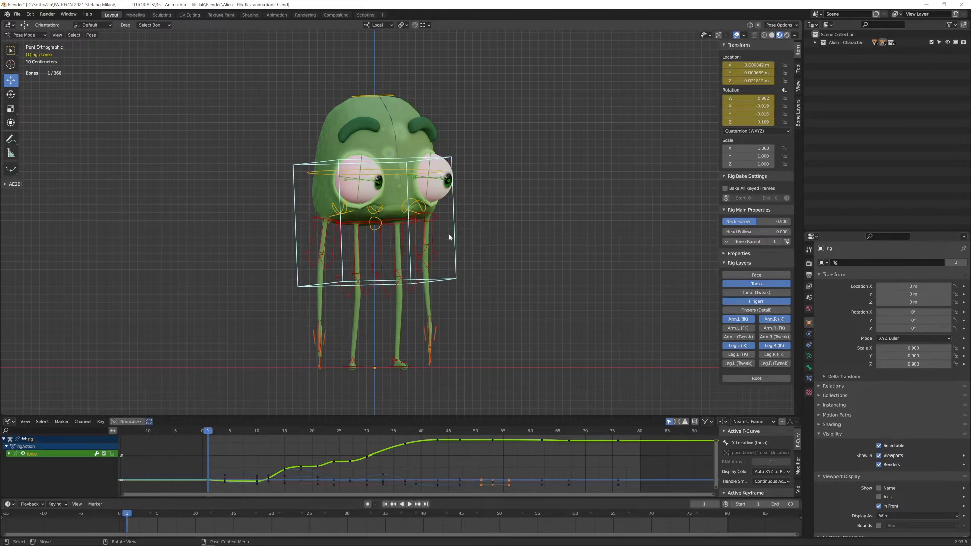
{"action": "left_click_drag", "start_coordinate": [455, 416], "coordinate": [456, 301]}
{"action": "key", "text": "a"}
{"action": "scroll", "coordinate": [466, 217], "scroll_direction": "down", "scroll_amount": 1}
{"action": "middle_click_drag", "start_coordinate": [466, 217], "coordinate": [426, 202], "text": "shift"}
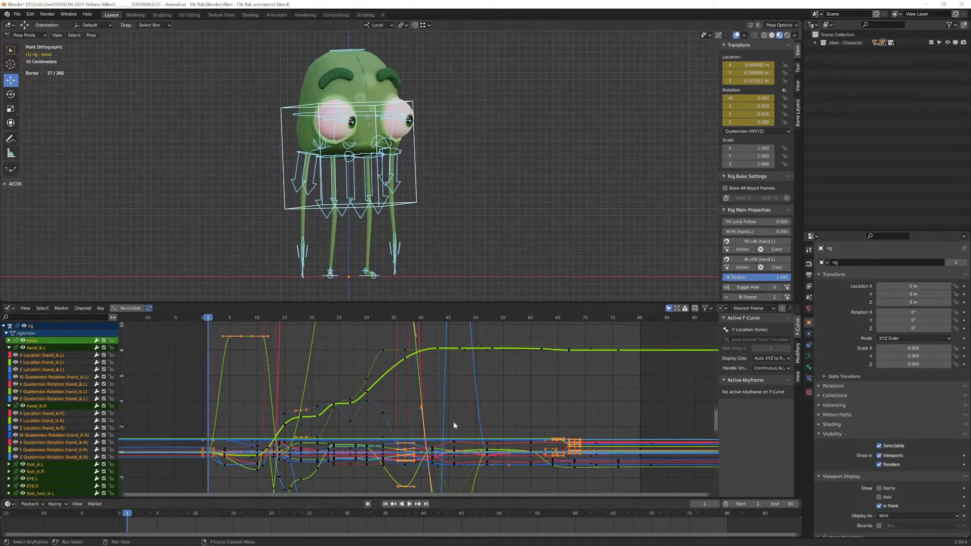
{"action": "key", "text": "a"}
{"action": "key", "text": "Home"}
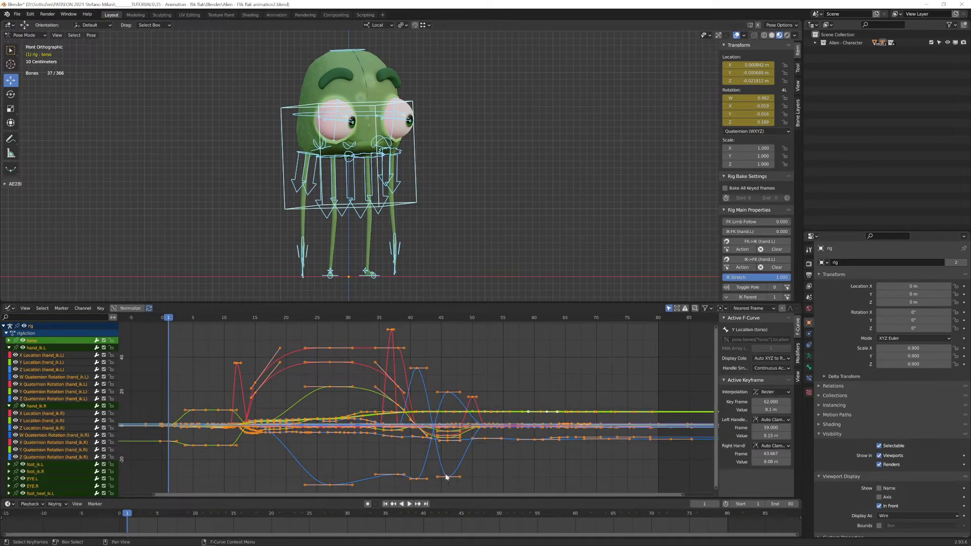
Step: Return to frame 1 and delete all the selected keyframes
{"action": "key", "text": "space"}
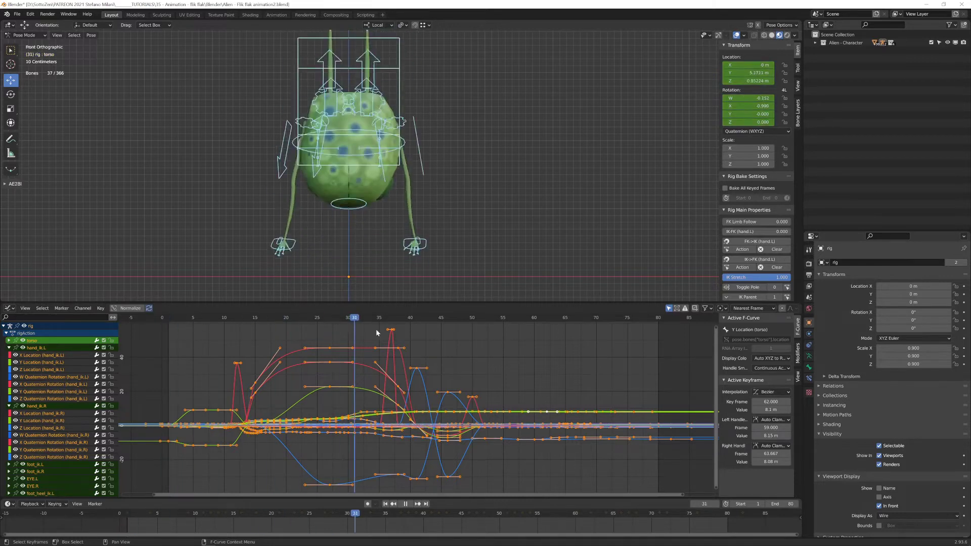
{"action": "key", "text": "shift+Left"}
{"action": "key", "text": "Escape"}
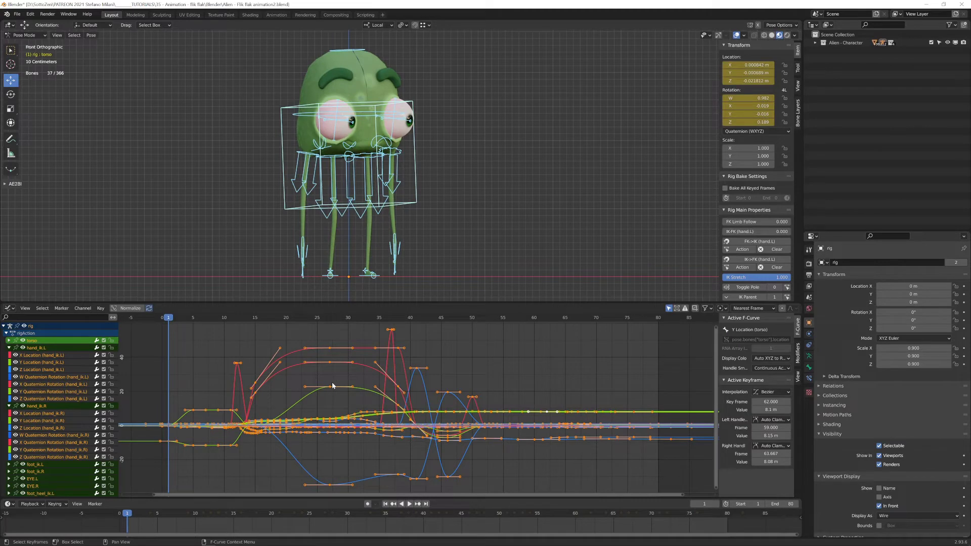
{"action": "key", "text": "x"}
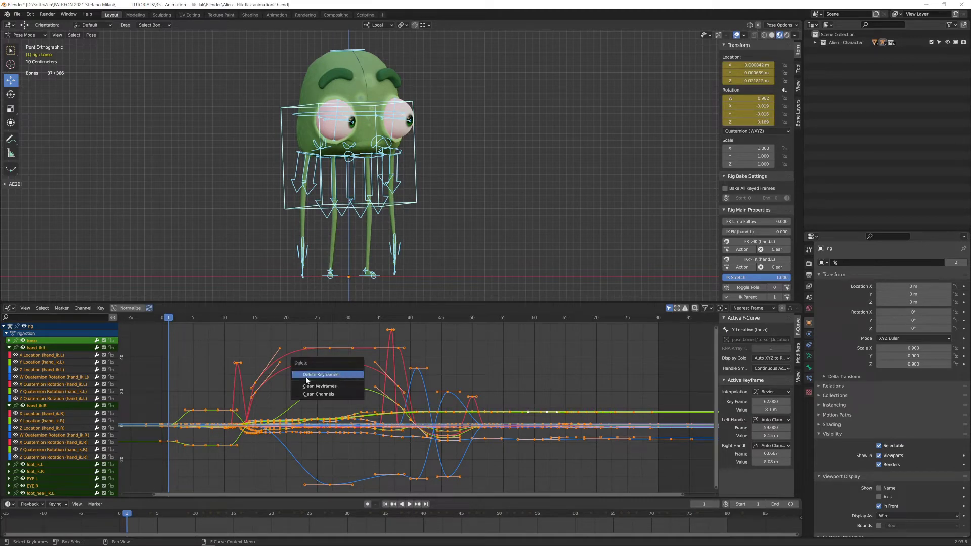
{"action": "left_click", "coordinate": [349, 374]}
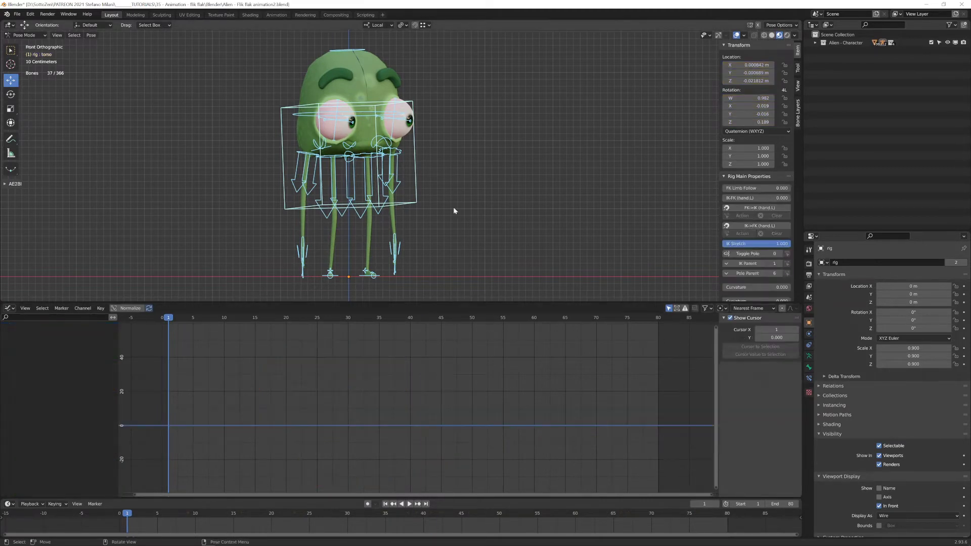
Step: Play back the animation to check it, then return to Object Mode
{"action": "key", "text": "space"}
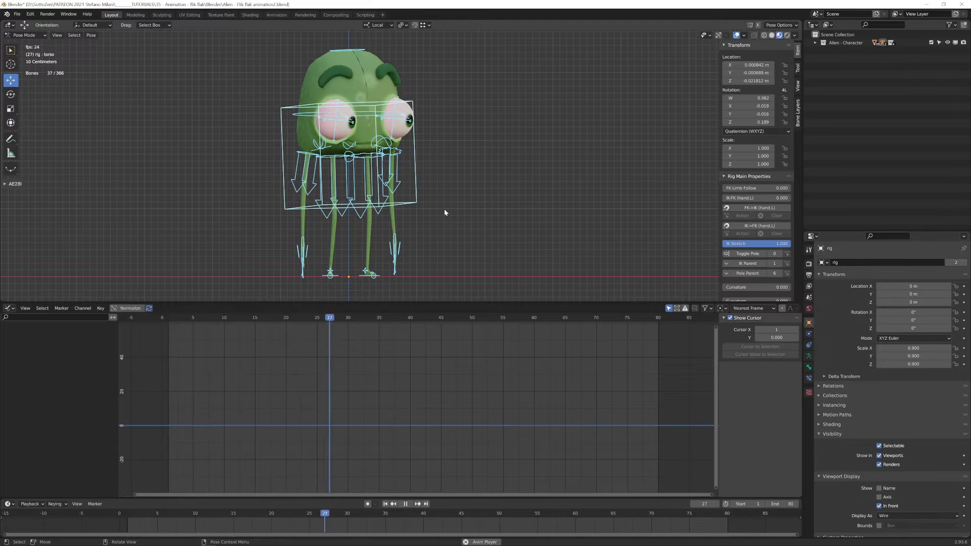
{"action": "key", "text": "space"}
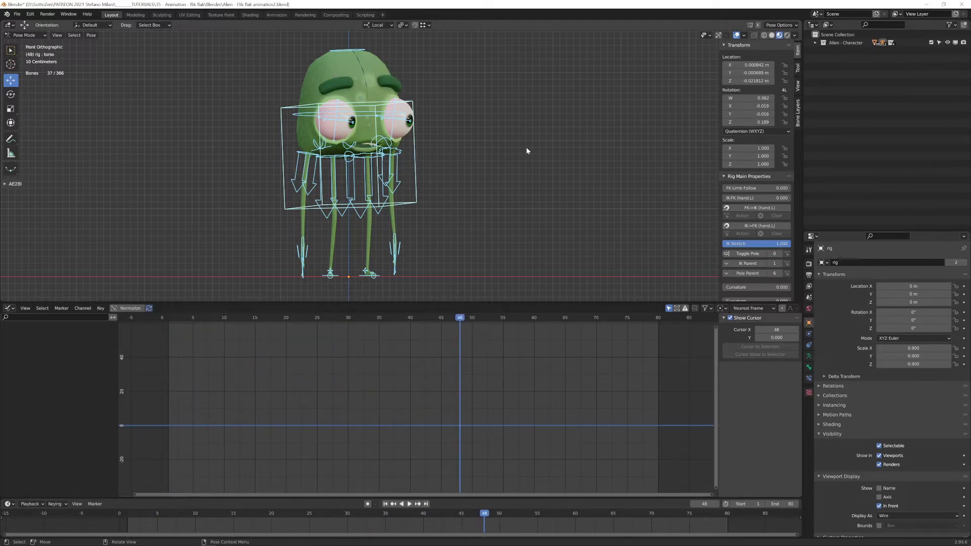
{"action": "key", "text": "ctrl+Tab"}
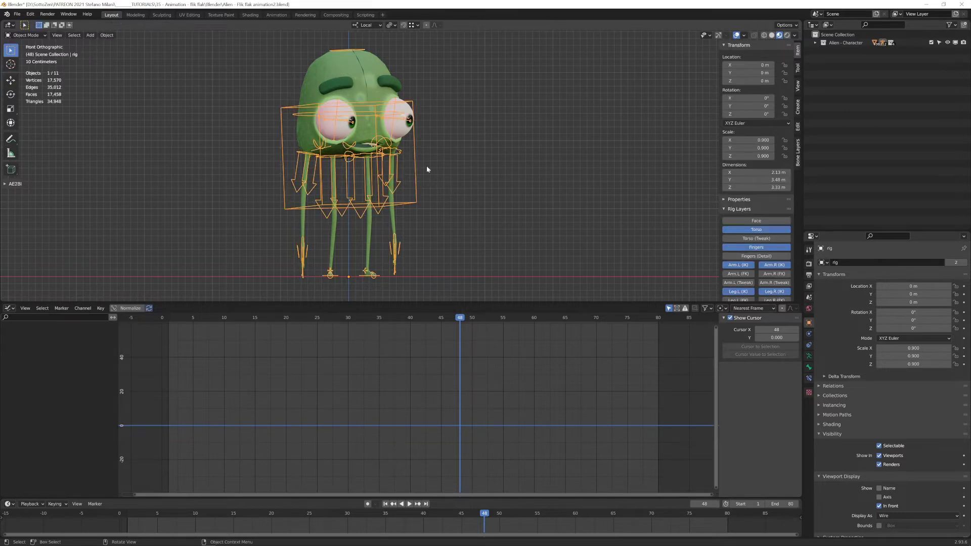
Step: Select both eyebrows, EYEBROW.L and EYEBROW.R, and delete all their shape-key keyframes
{"action": "left_click", "coordinate": [344, 87]}
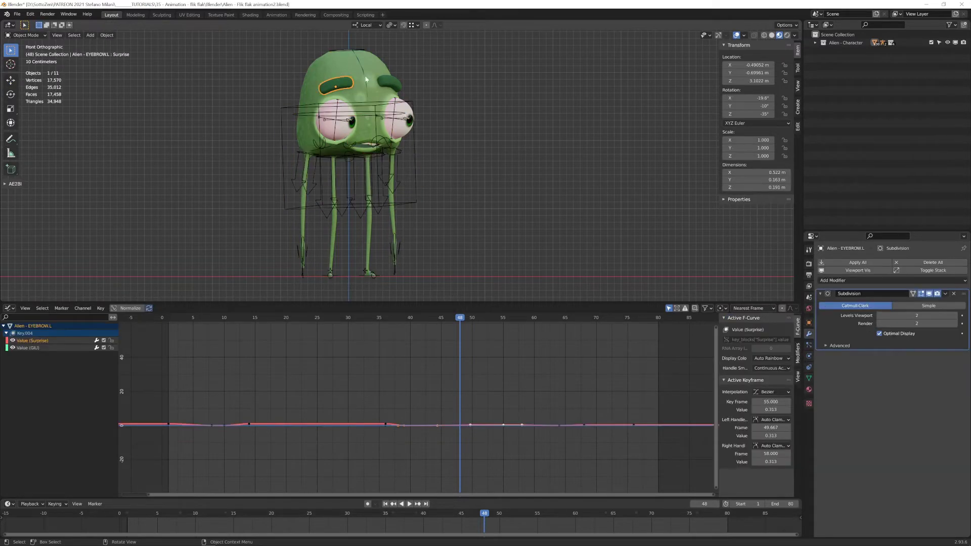
{"action": "left_click", "coordinate": [390, 85]}
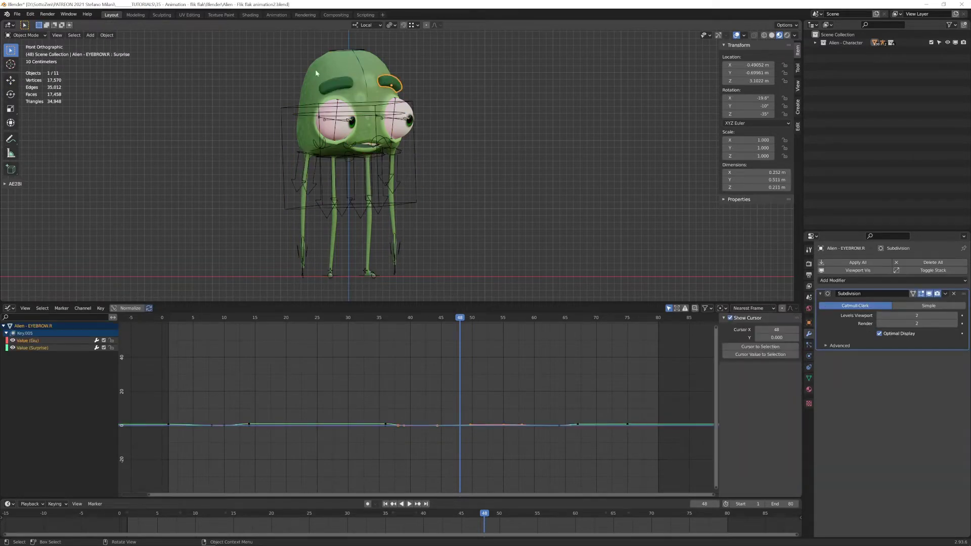
{"action": "left_click", "coordinate": [409, 194]}
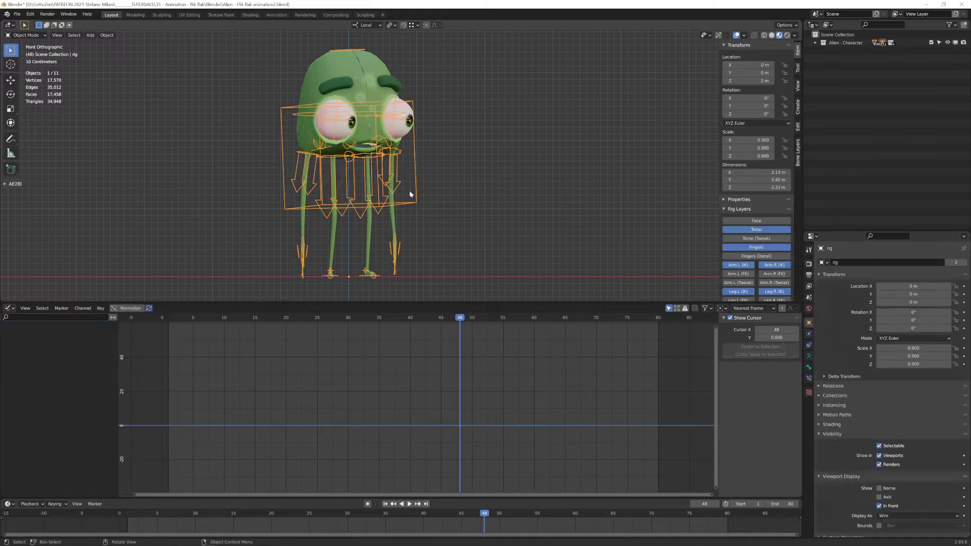
{"action": "left_click", "coordinate": [335, 89]}
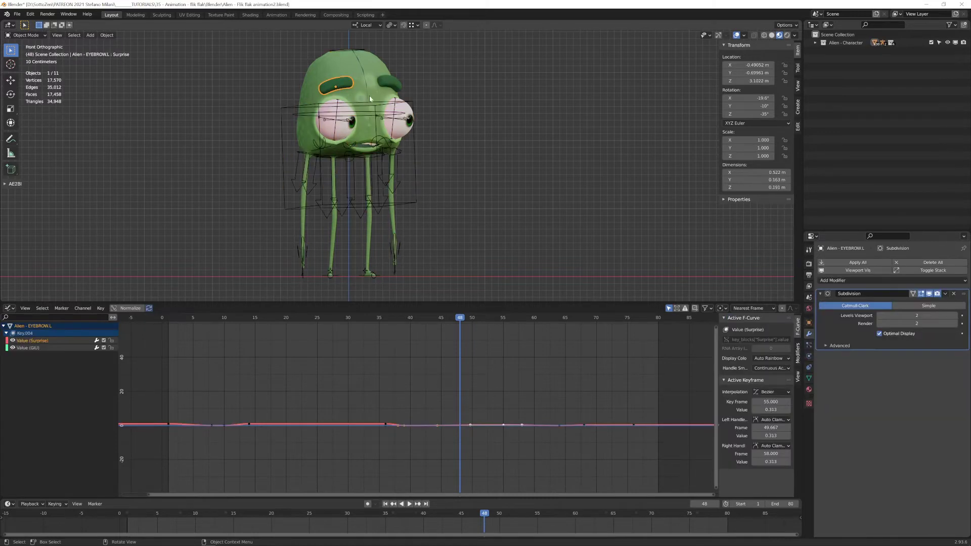
{"action": "left_click", "coordinate": [397, 81]}
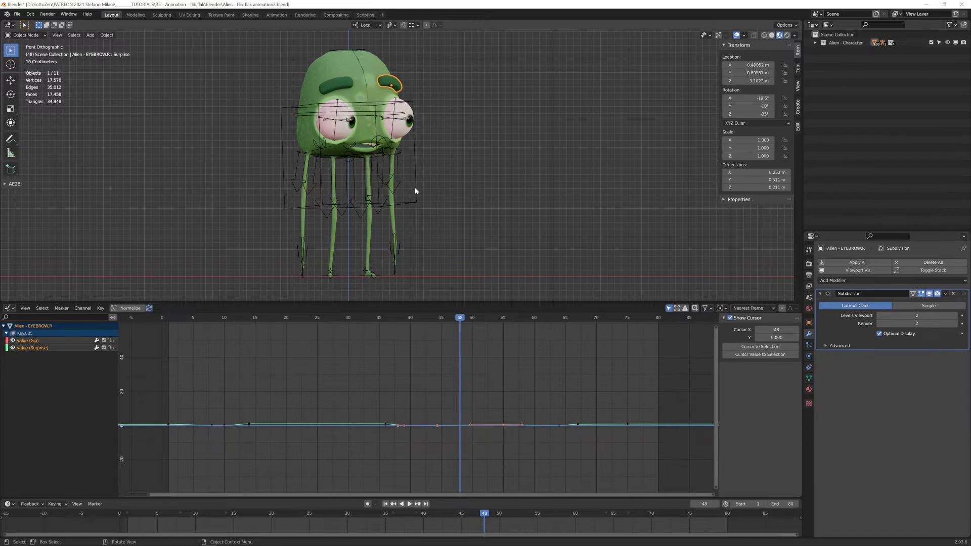
{"action": "left_click", "coordinate": [335, 83], "text": "shift"}
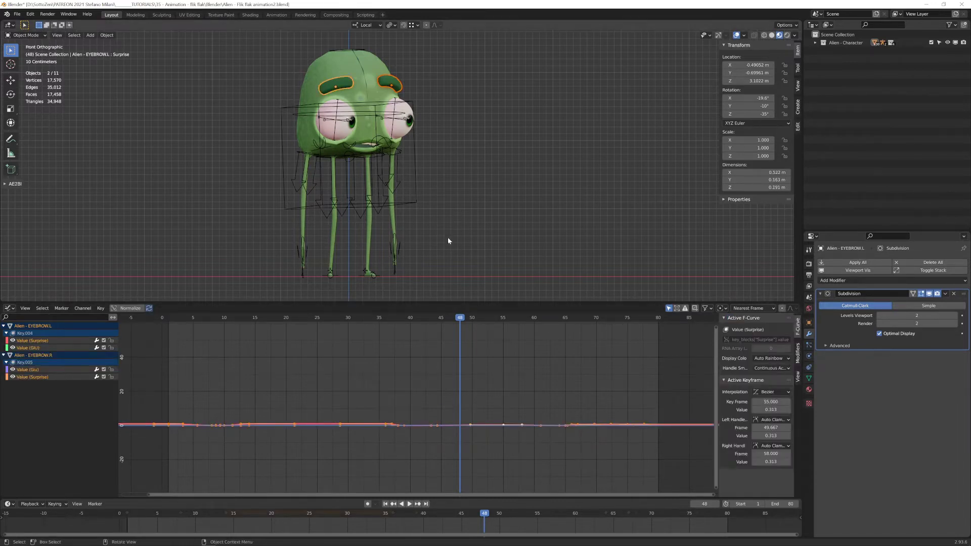
{"action": "key", "text": "x"}
{"action": "left_click", "coordinate": [409, 393]}
Step: Select the body mesh and delete all its shape-key keyframes
{"action": "left_click", "coordinate": [357, 71]}
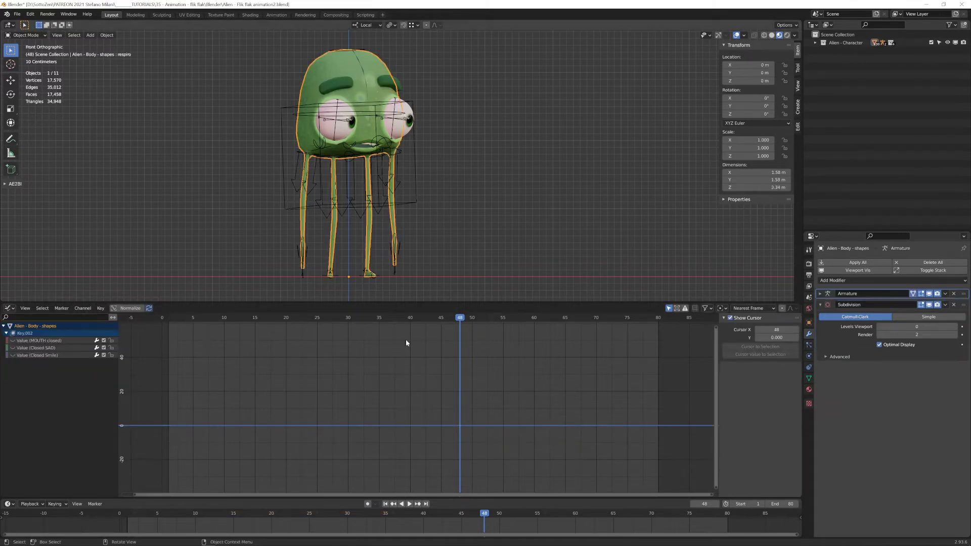
{"action": "key", "text": "alt+h"}
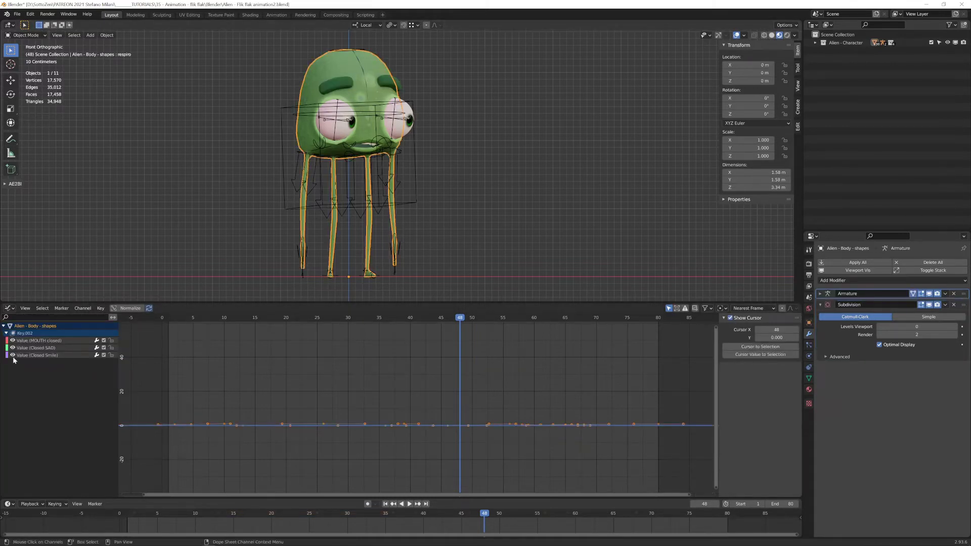
{"action": "key", "text": "x"}
{"action": "left_click", "coordinate": [356, 423]}
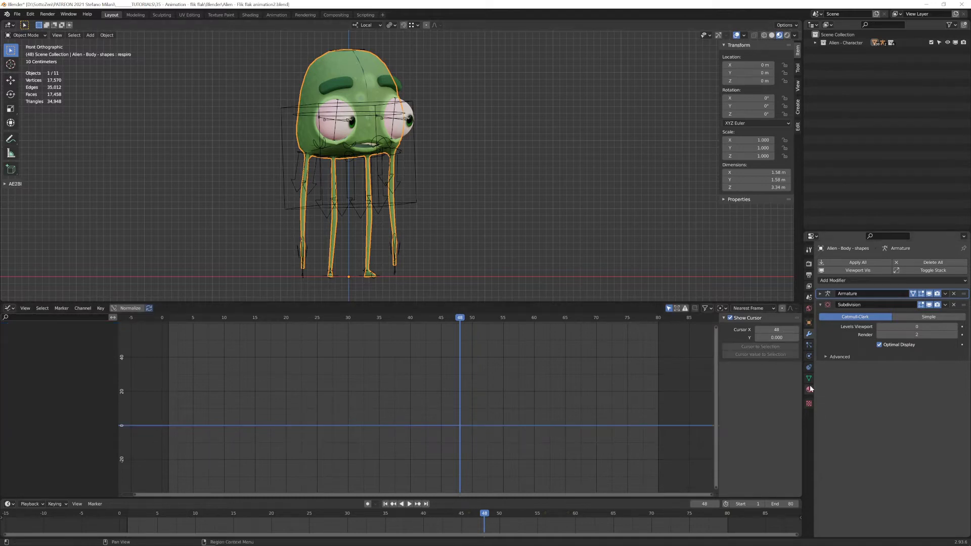
Step: In the body's Shape Keys, set Closed Smile to 0.223 and raise MOUTH closed
{"action": "left_click", "coordinate": [809, 378]}
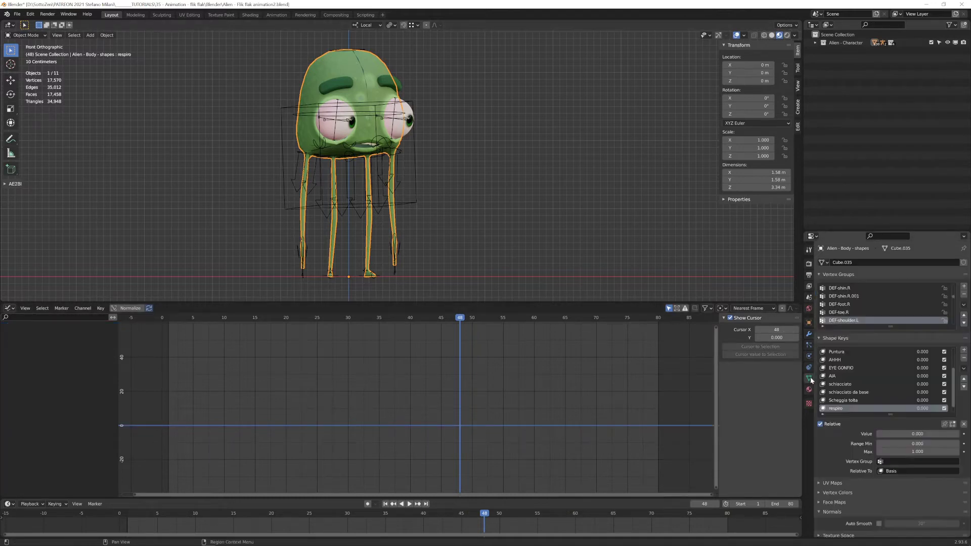
{"action": "scroll", "coordinate": [849, 368], "scroll_direction": "up", "scroll_amount": 3}
{"action": "left_click", "coordinate": [848, 368]}
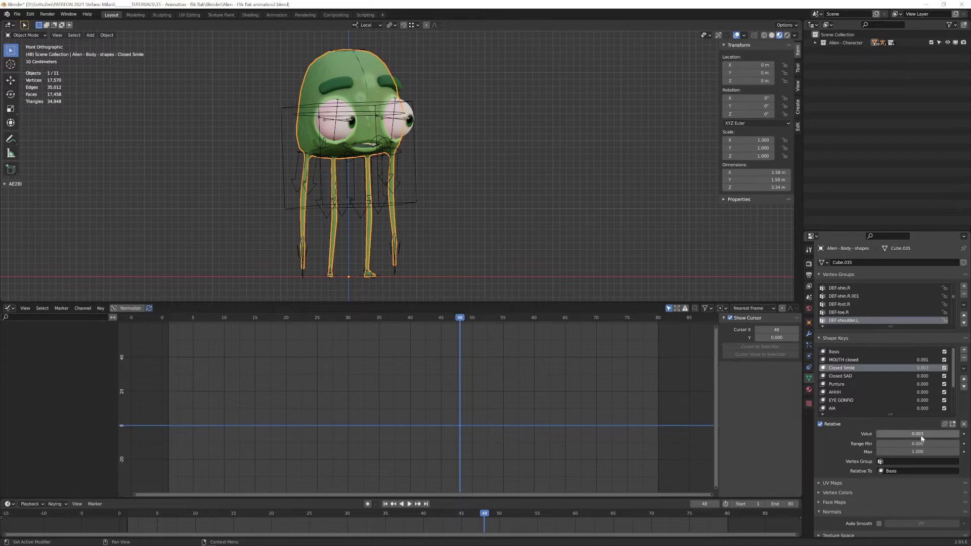
{"action": "left_click_drag", "start_coordinate": [902, 434], "coordinate": [923, 434]}
{"action": "left_click", "coordinate": [844, 360]}
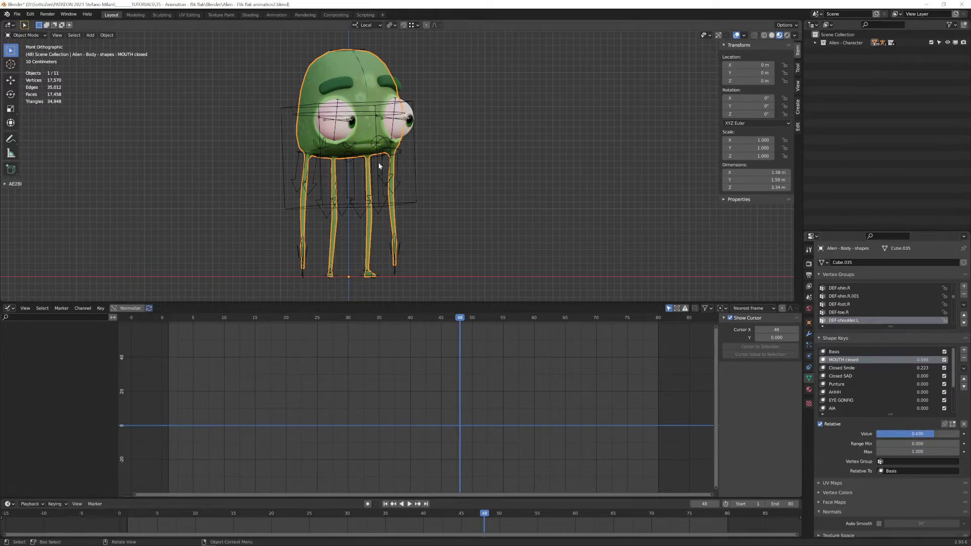
Step: Put the rig in Pose Mode and clear the torso's location and rotation
{"action": "left_click", "coordinate": [406, 200]}
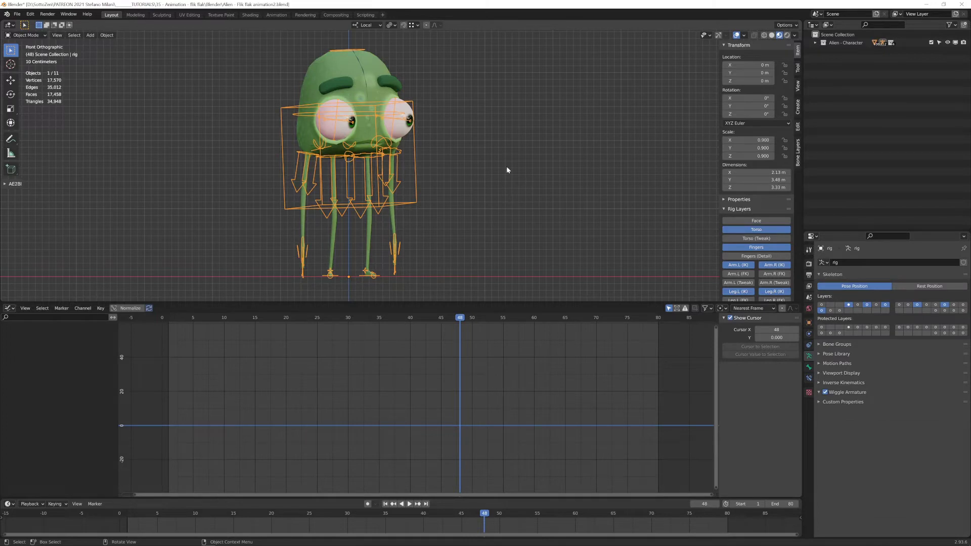
{"action": "key", "text": "ctrl+Tab"}
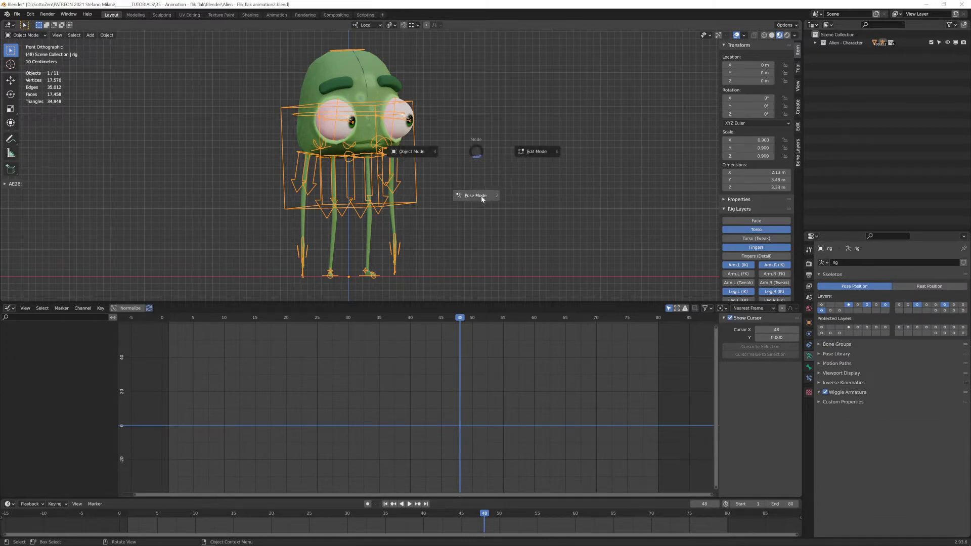
{"action": "left_click", "coordinate": [479, 198]}
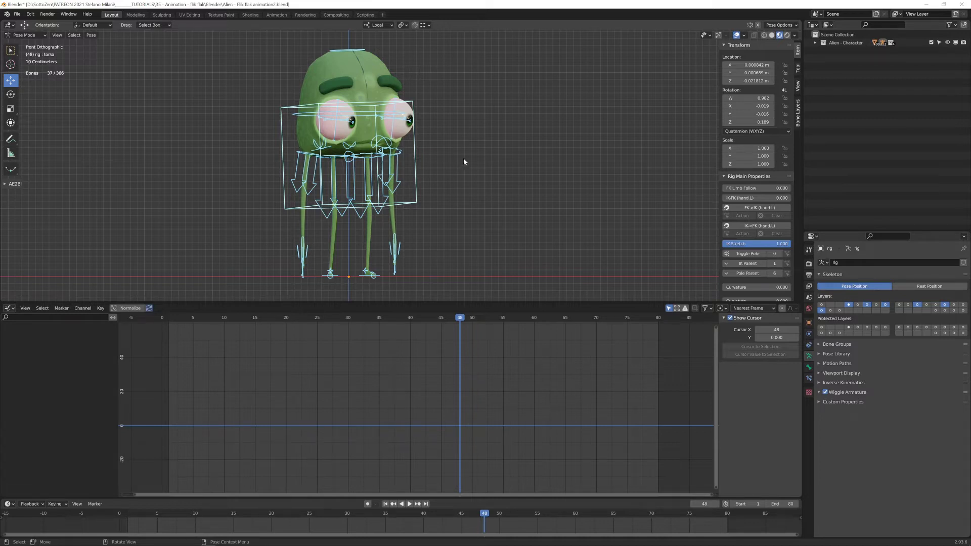
{"action": "key", "text": "alt"}
{"action": "key", "text": "alt+g"}
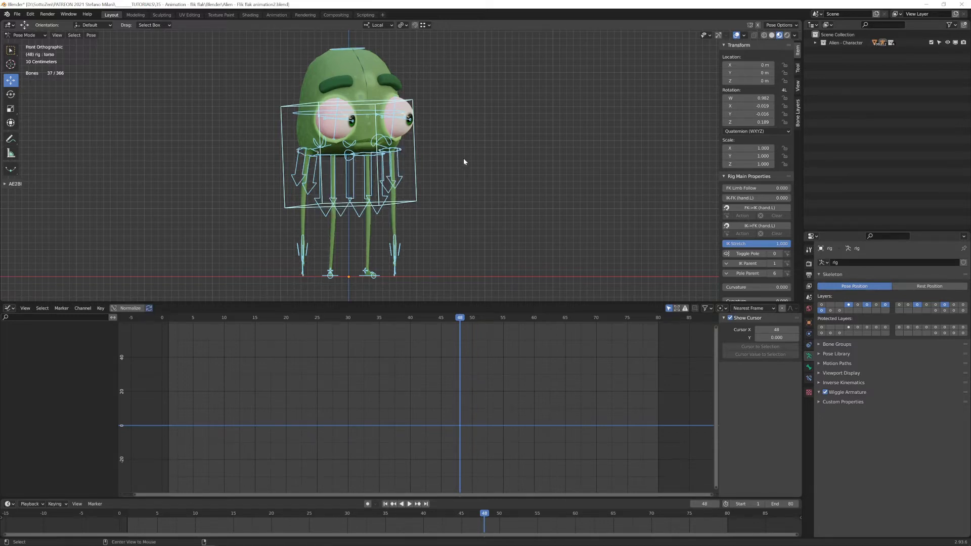
{"action": "key", "text": "alt+r"}
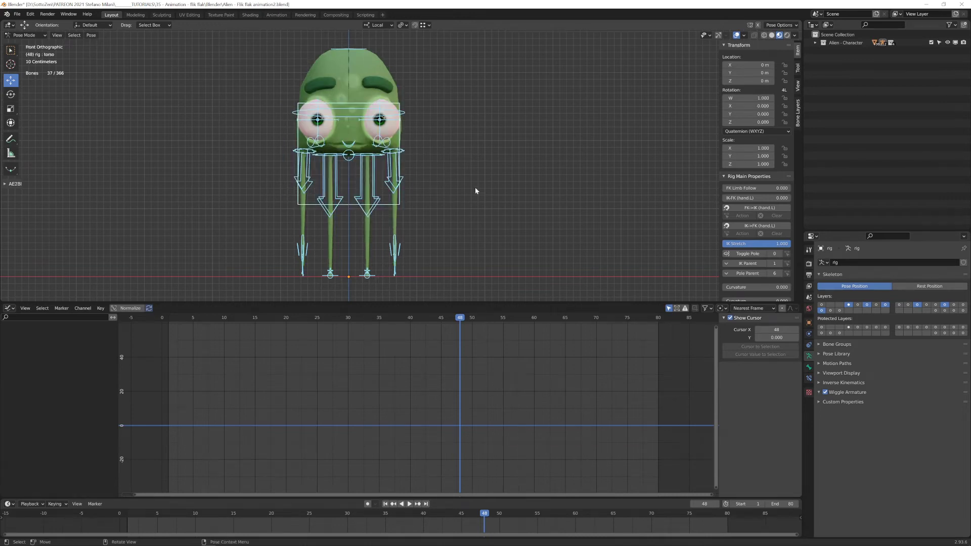
Step: Return to Object Mode and view the plain model with overlays hidden from the front
{"action": "key", "text": "ctrl+Tab"}
{"action": "left_click", "coordinate": [736, 36]}
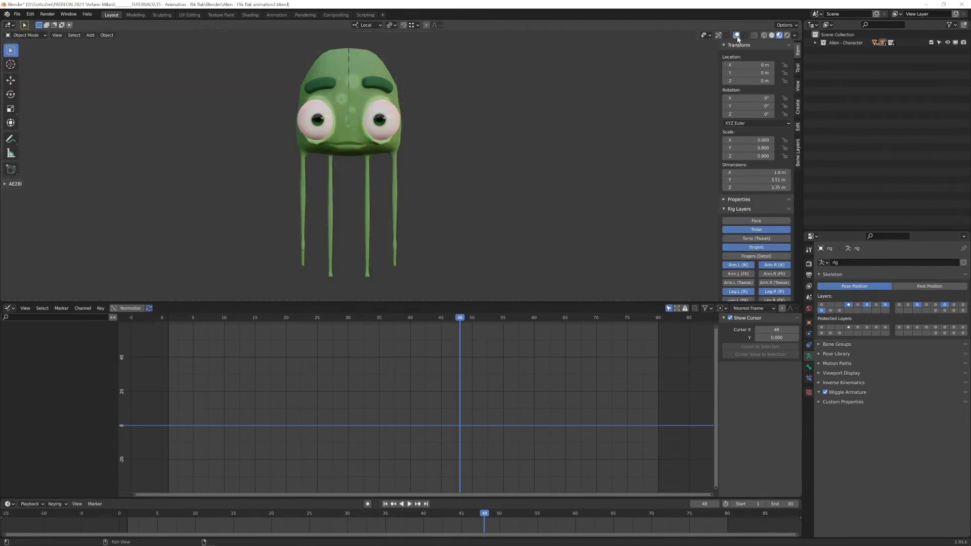
{"action": "middle_click_drag", "start_coordinate": [496, 167], "coordinate": [419, 167]}
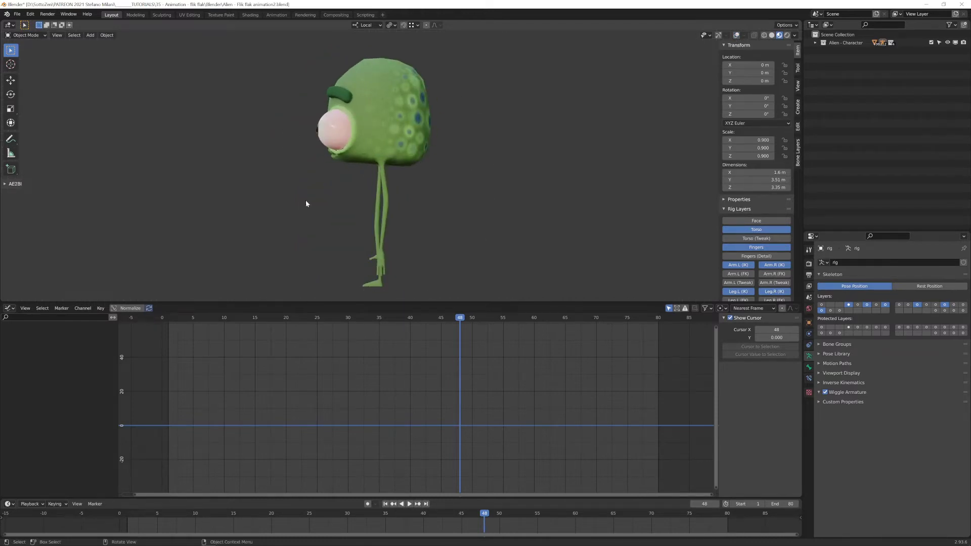
{"action": "key", "text": "KP_1"}
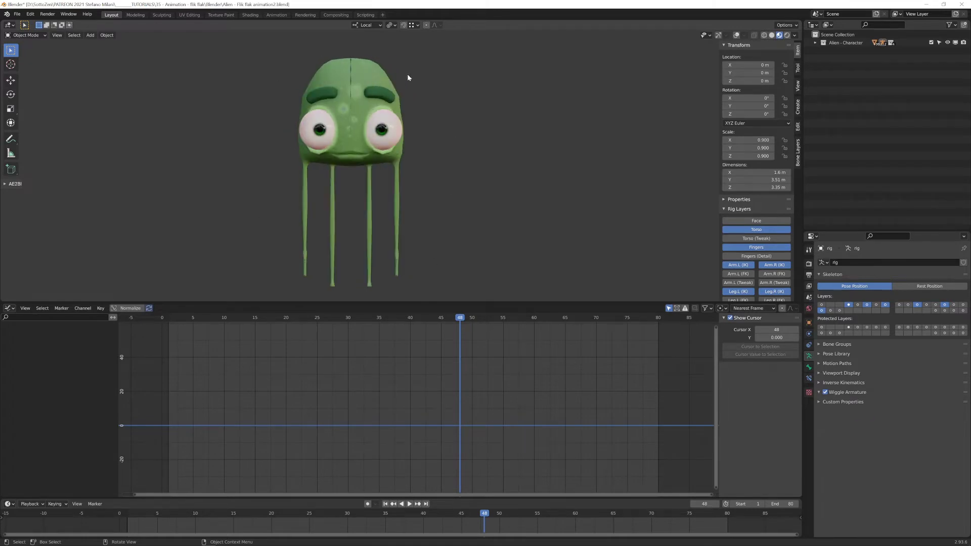
Step: With overlays on in Pose Mode, test-move hand_ik.L and the torso, cancelling both
{"action": "left_click", "coordinate": [737, 36]}
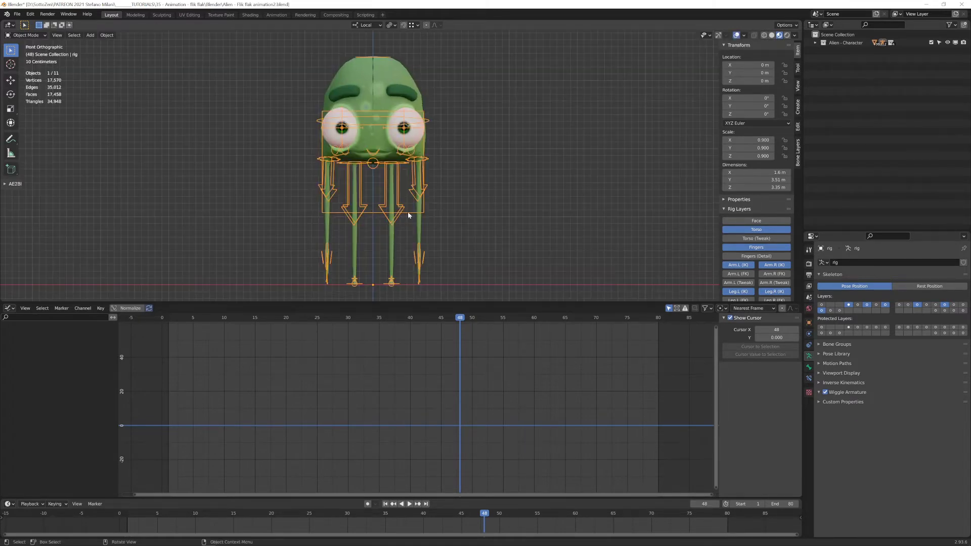
{"action": "key", "text": "ctrl+Tab"}
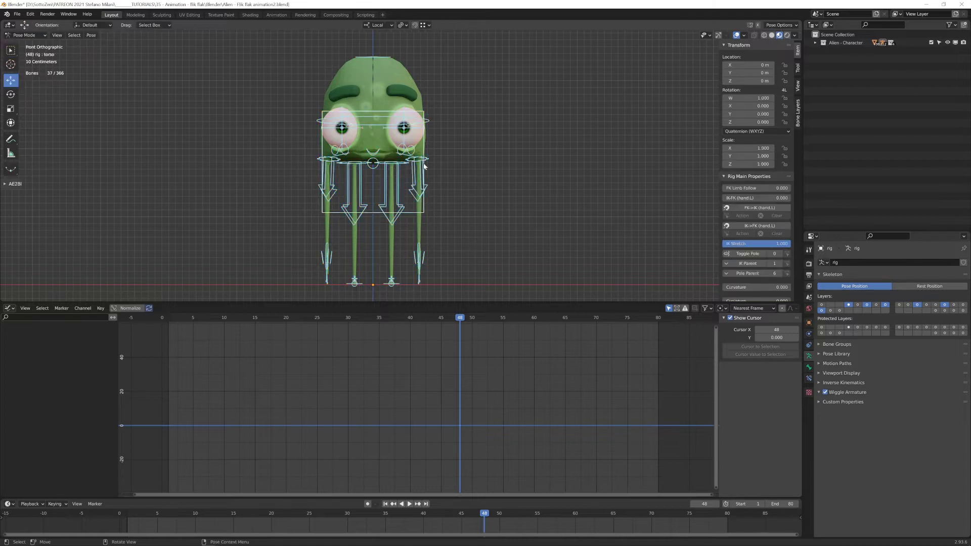
{"action": "left_click", "coordinate": [421, 248]}
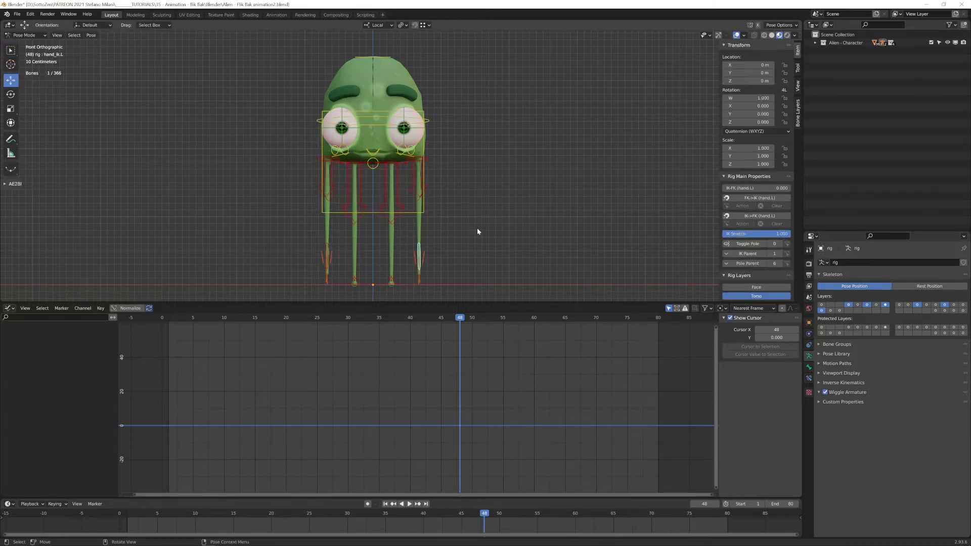
{"action": "key", "text": "g"}
{"action": "key", "text": "Escape"}
{"action": "left_click", "coordinate": [412, 212]}
{"action": "key", "text": "g"}
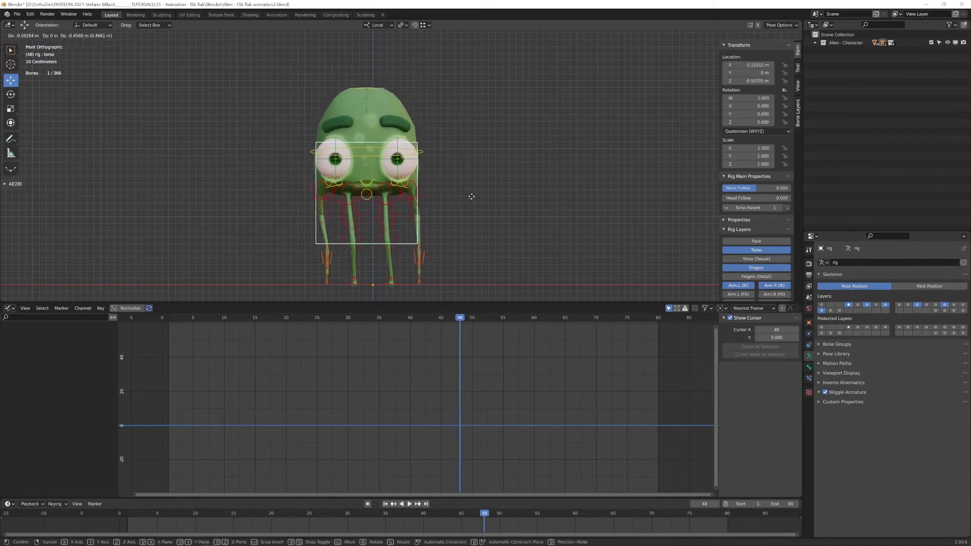
{"action": "key", "text": "Escape"}
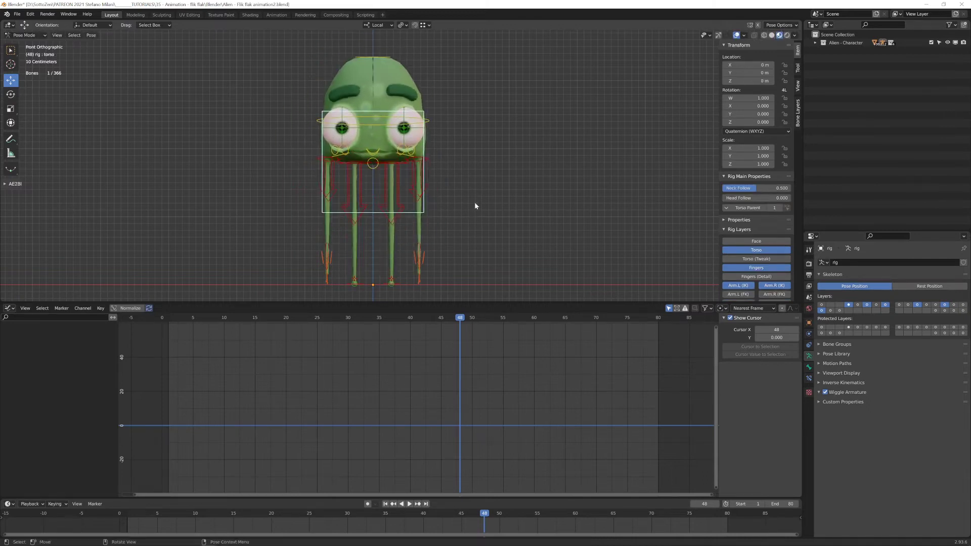
Step: Enlarge the 3D view and orbit to a perspective view of the rig
{"action": "left_click_drag", "start_coordinate": [445, 303], "coordinate": [445, 420]}
{"action": "scroll", "coordinate": [451, 272], "scroll_direction": "up", "scroll_amount": 2}
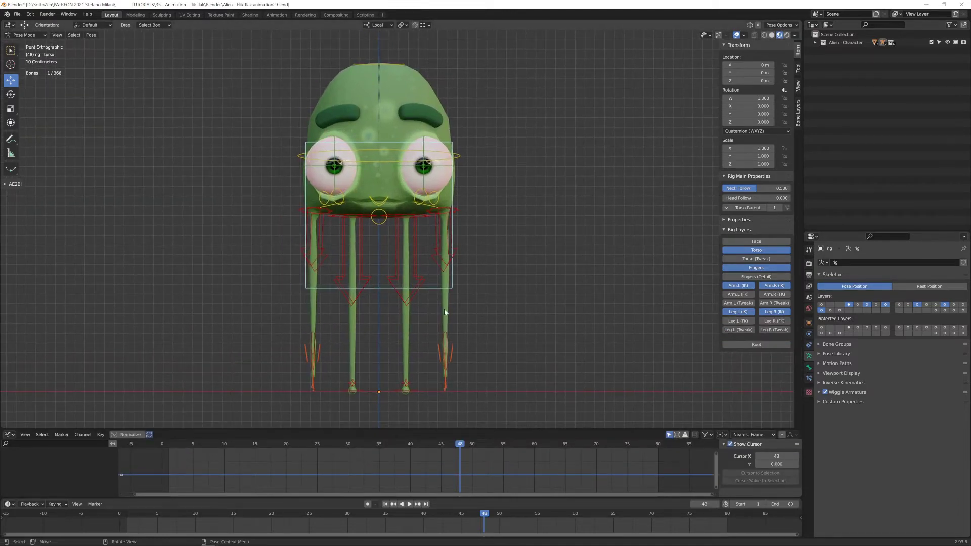
{"action": "middle_click_drag", "start_coordinate": [445, 312], "coordinate": [450, 268]}
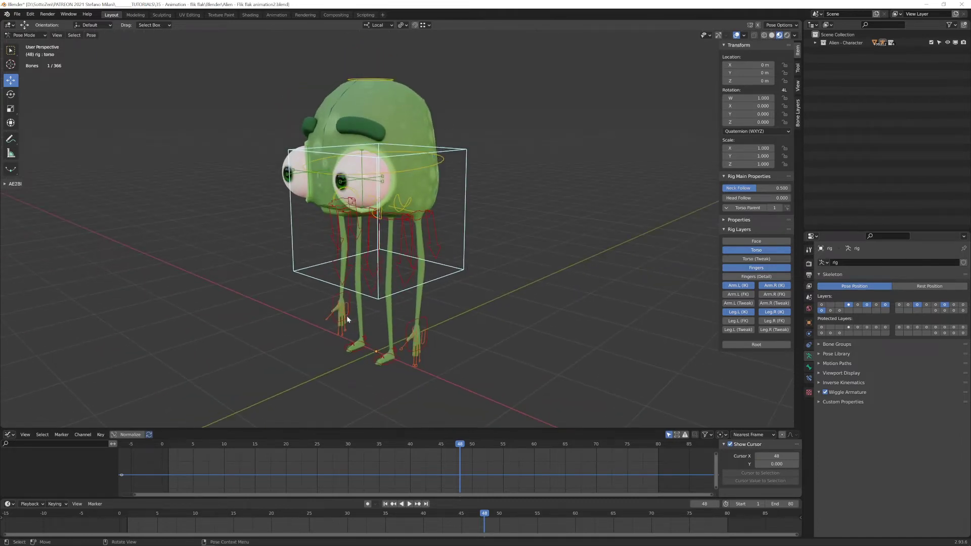
{"action": "middle_click_drag", "start_coordinate": [447, 264], "coordinate": [435, 252]}
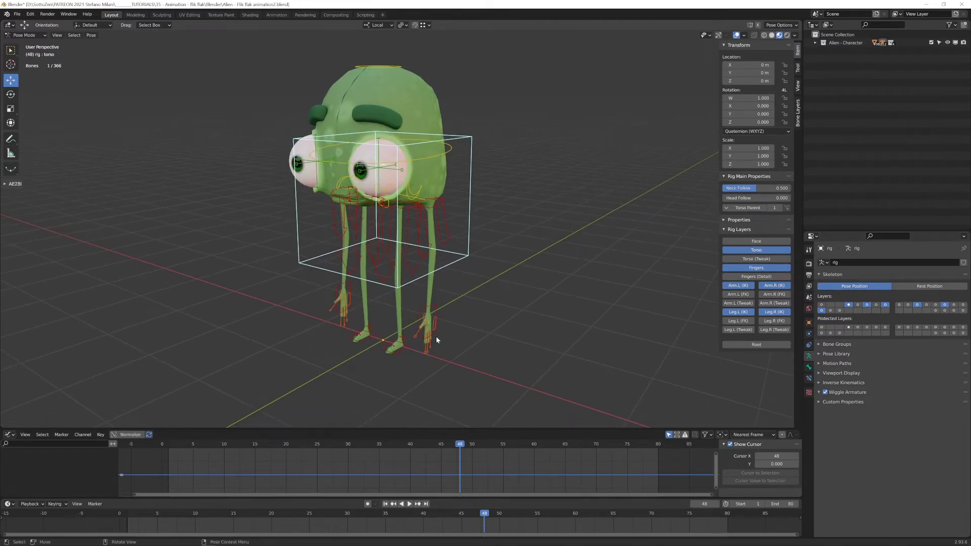
Step: Turn on the Face, Torso (Tweak), Fingers (Detail) and both arms' FK and Tweak layers
{"action": "left_click", "coordinate": [750, 241]}
{"action": "left_click", "coordinate": [746, 259]}
{"action": "left_click", "coordinate": [756, 276]}
{"action": "left_click", "coordinate": [738, 295]}
{"action": "left_click", "coordinate": [738, 303]}
{"action": "left_click", "coordinate": [774, 294]}
{"action": "left_click", "coordinate": [774, 303]}
Step: Turn on both legs' FK and Tweak layers plus Root, then orbit around the rig
{"action": "left_click", "coordinate": [774, 320]}
{"action": "left_click", "coordinate": [774, 329]}
{"action": "left_click", "coordinate": [738, 330]}
{"action": "left_click", "coordinate": [737, 321]}
{"action": "left_click", "coordinate": [756, 344]}
{"action": "middle_click_drag", "start_coordinate": [688, 329], "coordinate": [456, 248]}
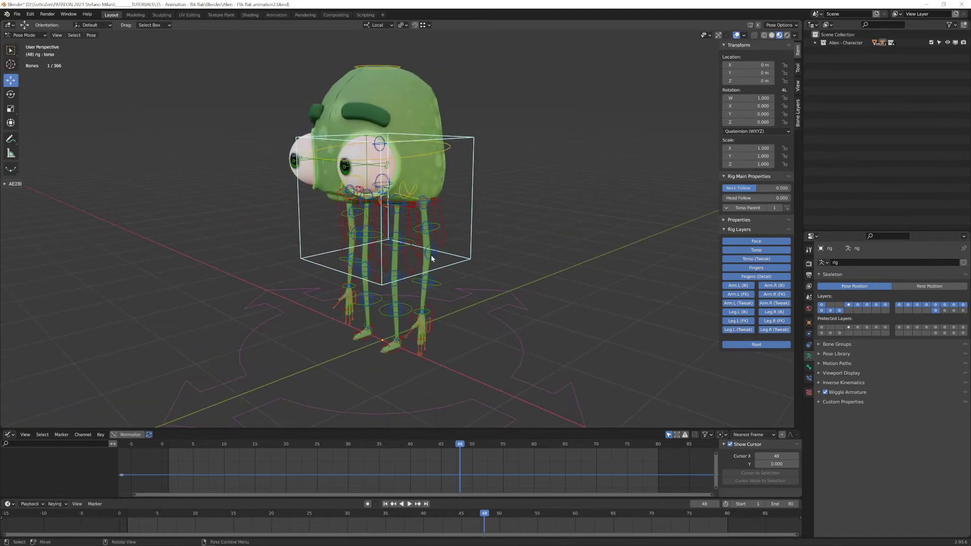
{"action": "middle_click_drag", "start_coordinate": [369, 182], "coordinate": [475, 271]}
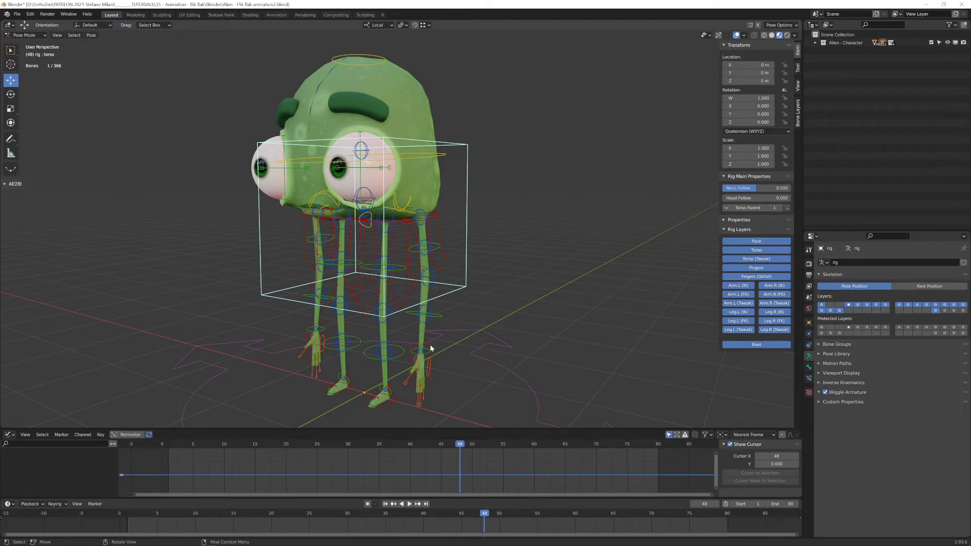
Step: Hide the FK and Tweak layers for Arm.L, Arm.R, Leg.L and Leg.R
{"action": "left_click", "coordinate": [738, 294]}
{"action": "left_click", "coordinate": [778, 296]}
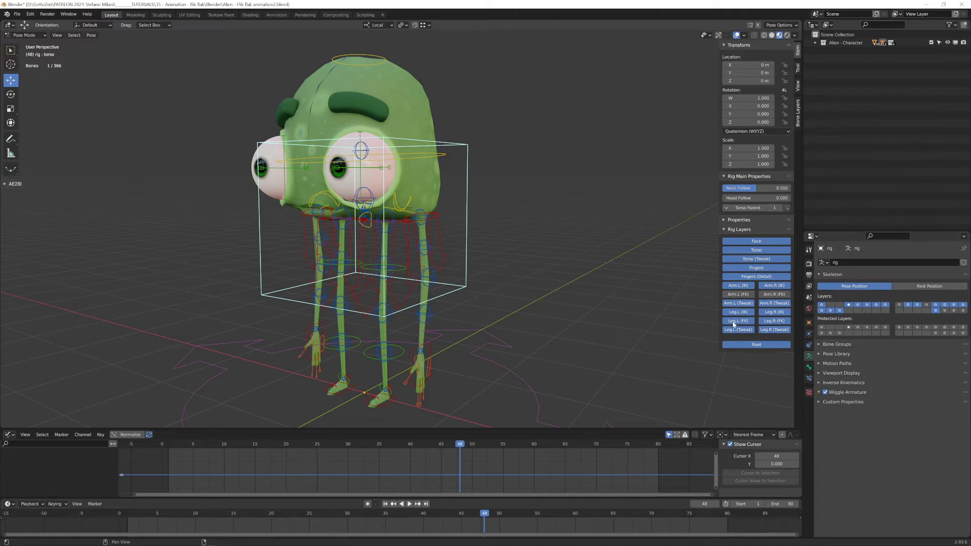
{"action": "left_click", "coordinate": [748, 324]}
{"action": "left_click", "coordinate": [769, 323]}
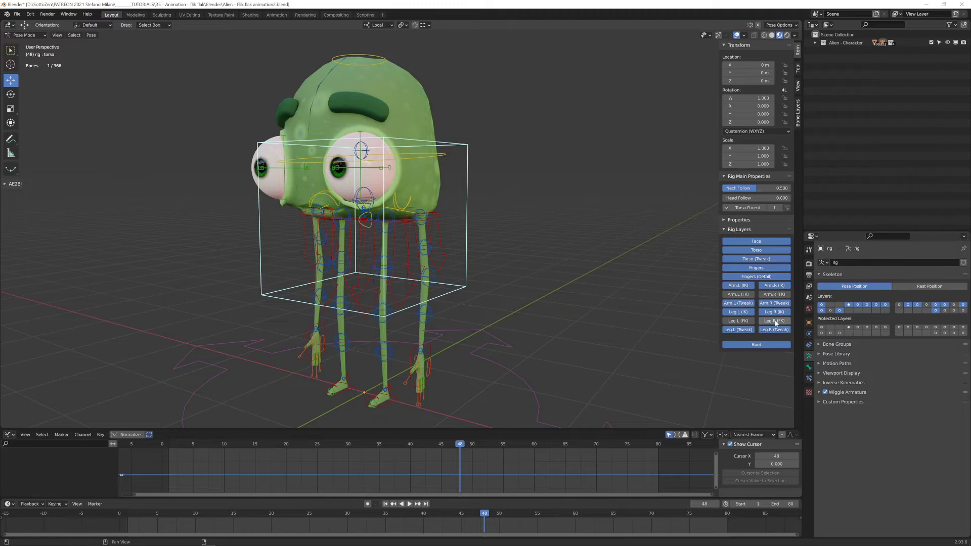
{"action": "left_click", "coordinate": [743, 331]}
{"action": "left_click", "coordinate": [772, 331]}
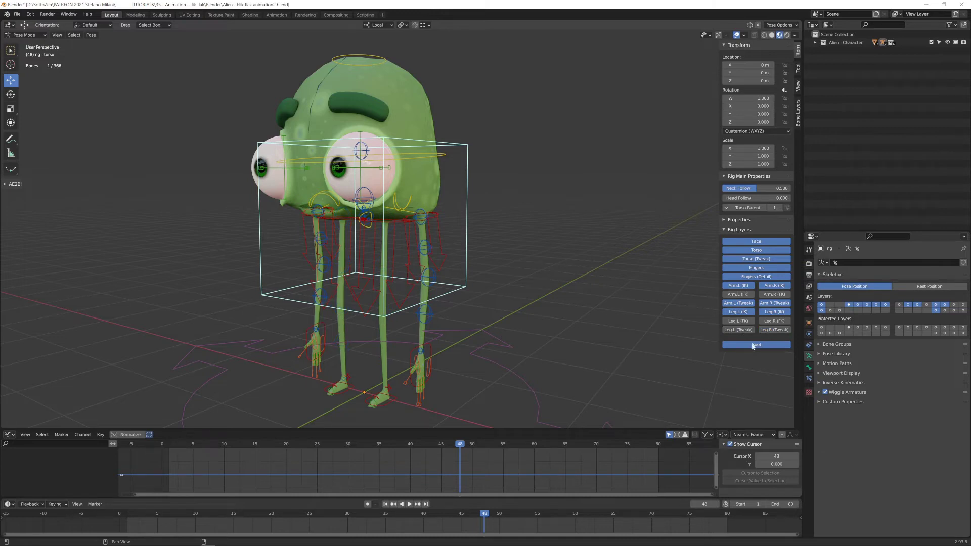
{"action": "left_click", "coordinate": [739, 304]}
{"action": "left_click", "coordinate": [772, 304]}
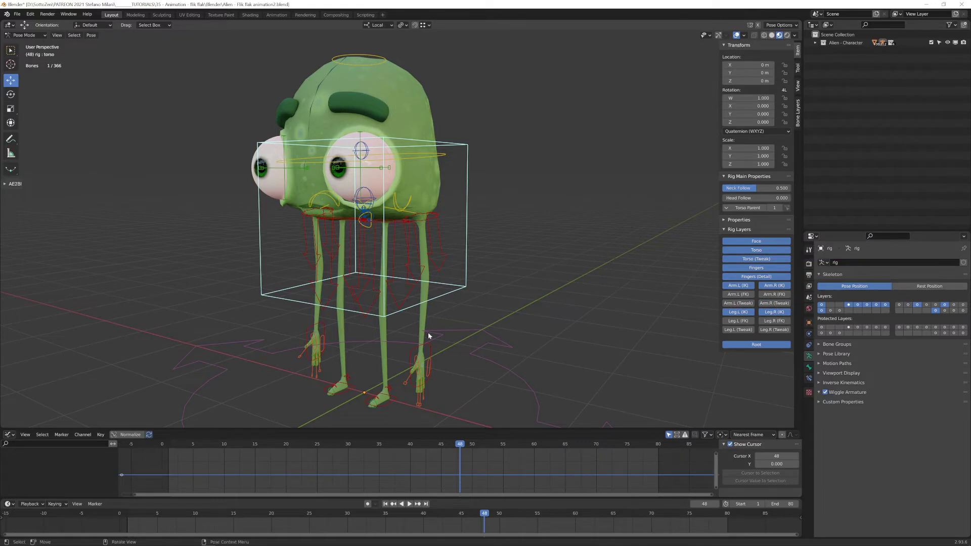
Step: Select the left hand IK control and hide the Fingers and Fingers (Detail) layers
{"action": "middle_click_drag", "start_coordinate": [565, 260], "coordinate": [519, 234]}
{"action": "scroll", "coordinate": [517, 238], "scroll_direction": "up", "scroll_amount": 3}
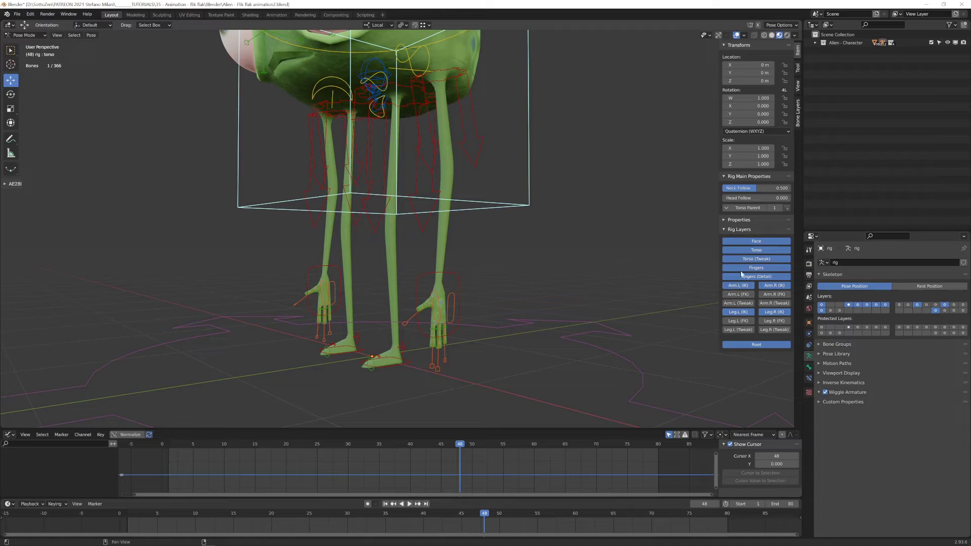
{"action": "left_click", "coordinate": [439, 336]}
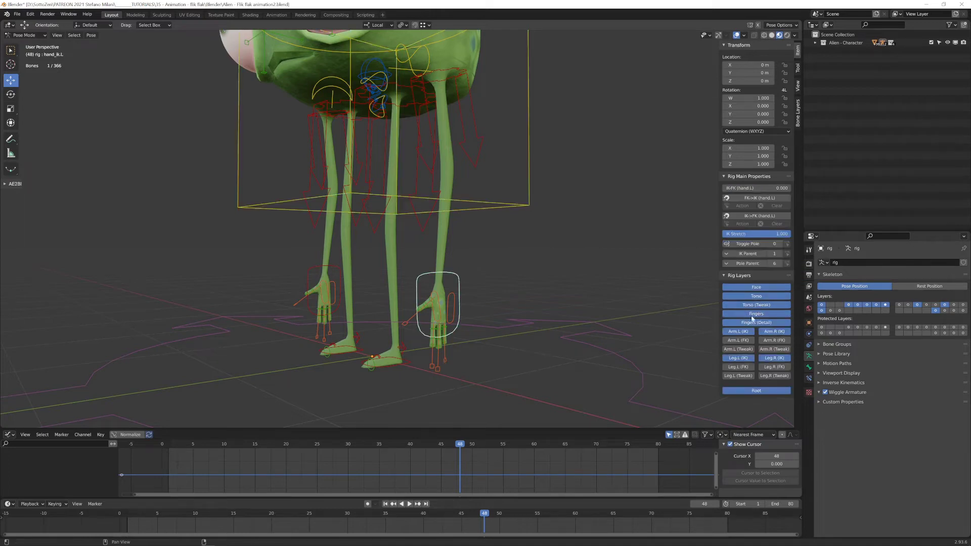
{"action": "left_click", "coordinate": [756, 315]}
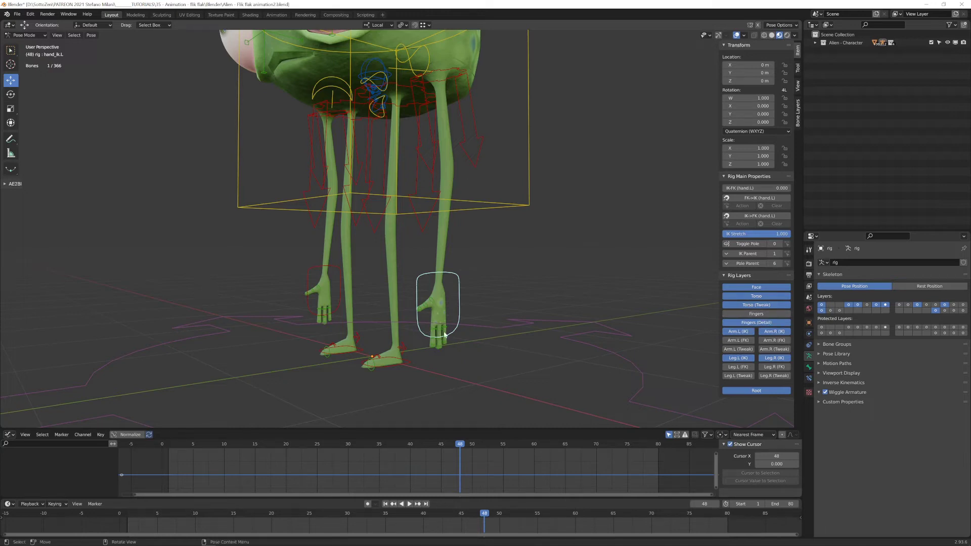
{"action": "left_click", "coordinate": [758, 326]}
{"action": "scroll", "coordinate": [414, 337], "scroll_direction": "down", "scroll_amount": 3}
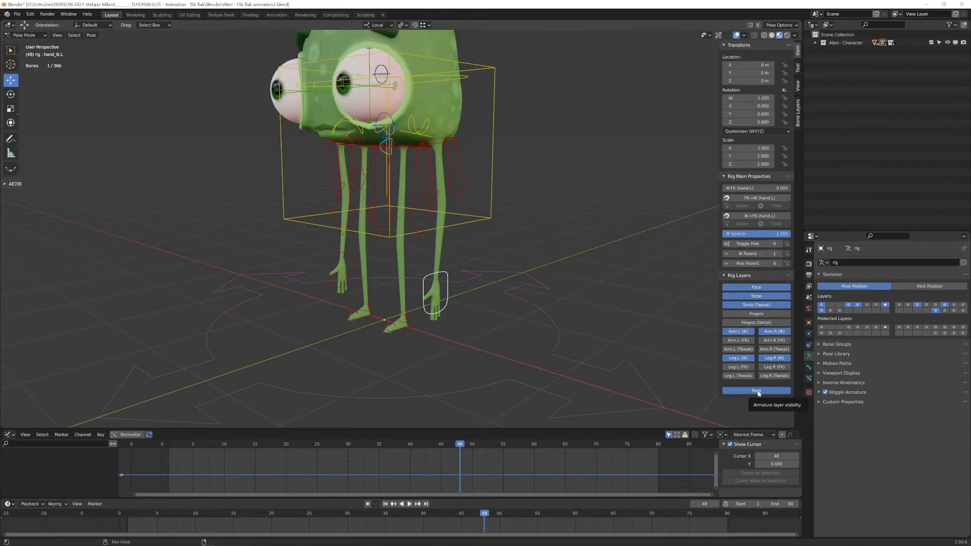
Step: Select the root control and test-rotate the whole rig, cancelling the rotation
{"action": "scroll", "coordinate": [550, 353], "scroll_direction": "down", "scroll_amount": 2}
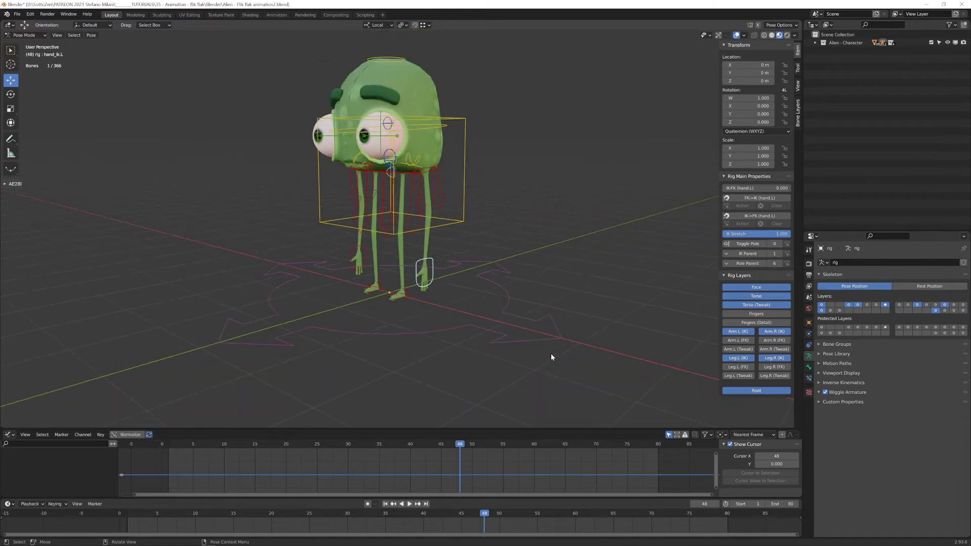
{"action": "left_click", "coordinate": [521, 318]}
{"action": "key", "text": "r"}
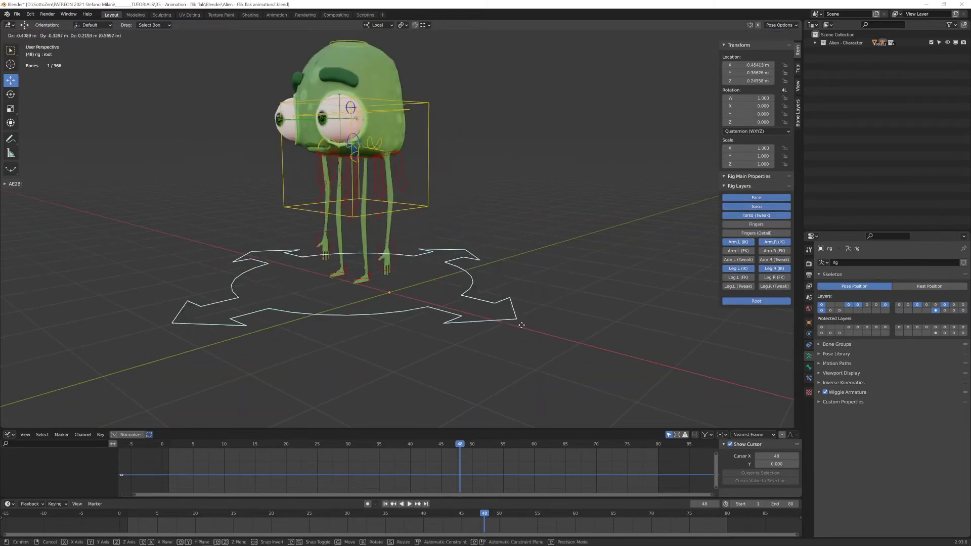
{"action": "right_click", "coordinate": [516, 303]}
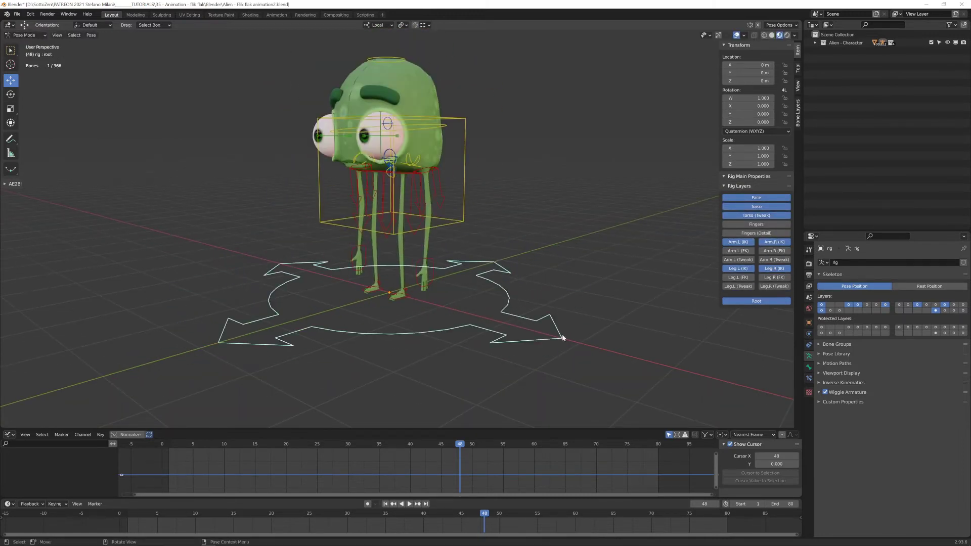
Step: Inspect the foot IK in side view, then hide the Root layer and frame the character
{"action": "scroll", "coordinate": [562, 338], "scroll_direction": "up", "scroll_amount": 1}
{"action": "middle_click_drag", "start_coordinate": [566, 309], "coordinate": [564, 326]}
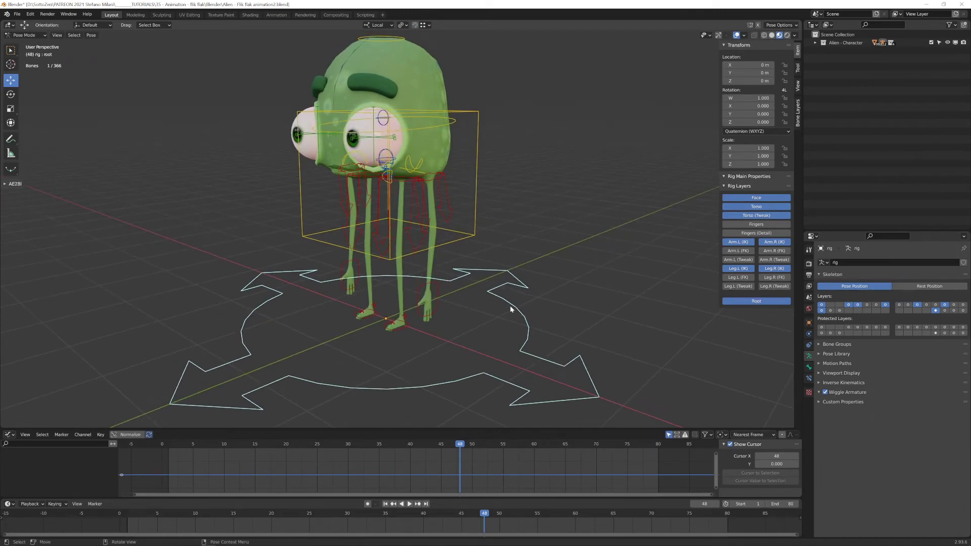
{"action": "key", "text": "KP_3"}
{"action": "scroll", "coordinate": [399, 302], "scroll_direction": "up", "scroll_amount": 4}
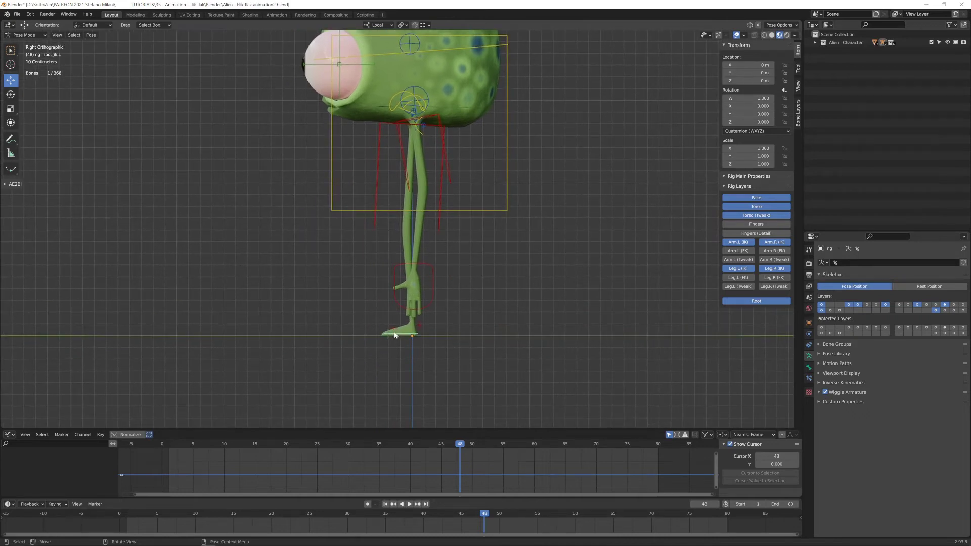
{"action": "left_click", "coordinate": [397, 335]}
{"action": "left_click", "coordinate": [397, 335]}
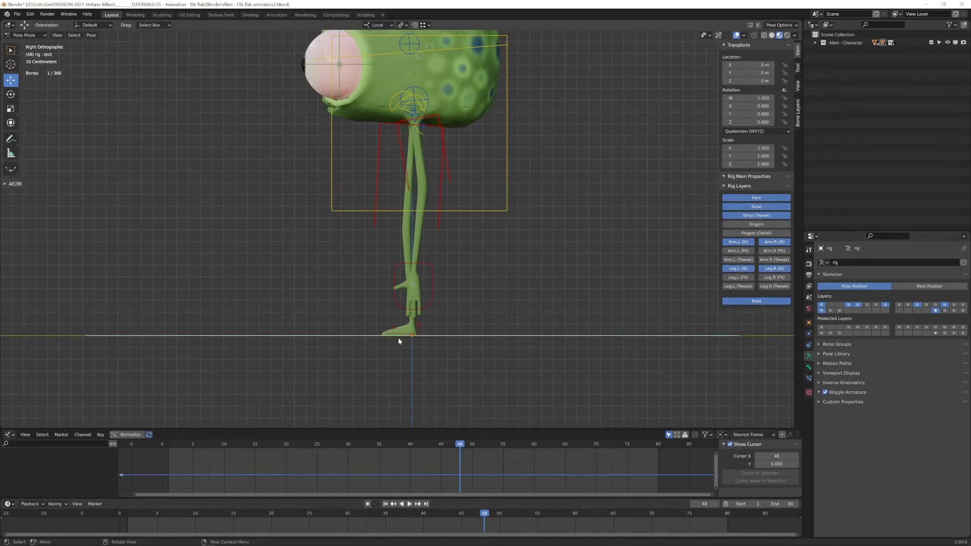
{"action": "middle_click_drag", "start_coordinate": [559, 338], "coordinate": [524, 220]}
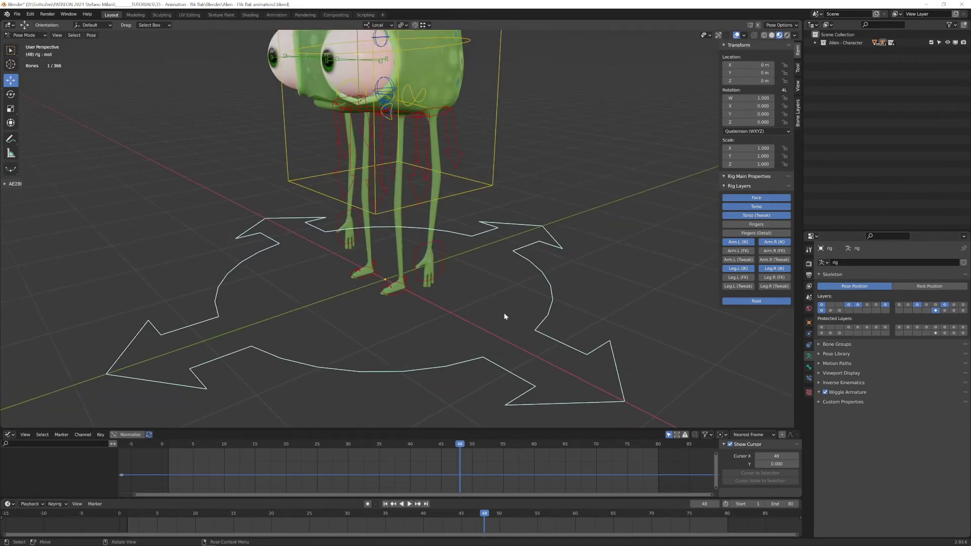
{"action": "left_click", "coordinate": [773, 302]}
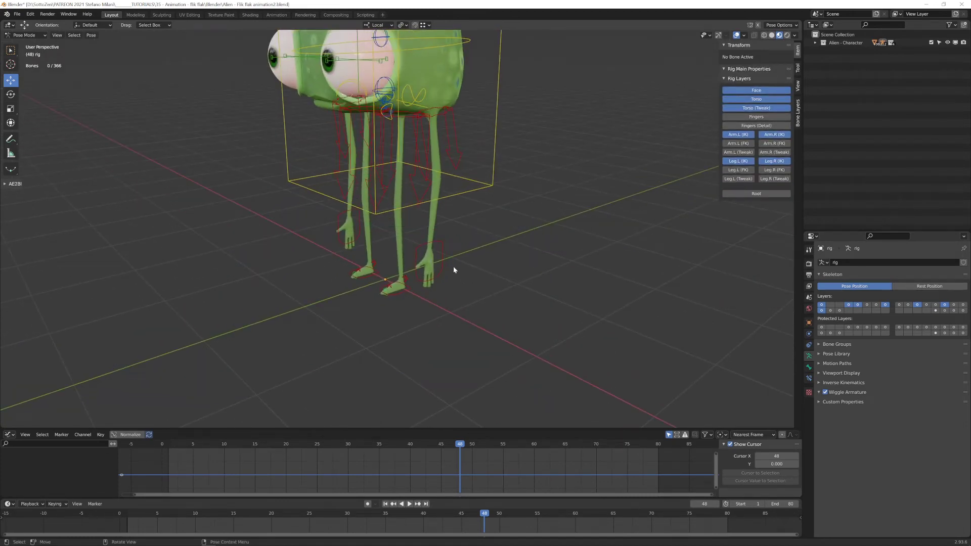
{"action": "key", "text": "Home"}
Step: Toggle the Face layer off, on and off again, hide Torso (Tweak), and view from the front
{"action": "left_click", "coordinate": [758, 91]}
{"action": "left_click", "coordinate": [759, 91]}
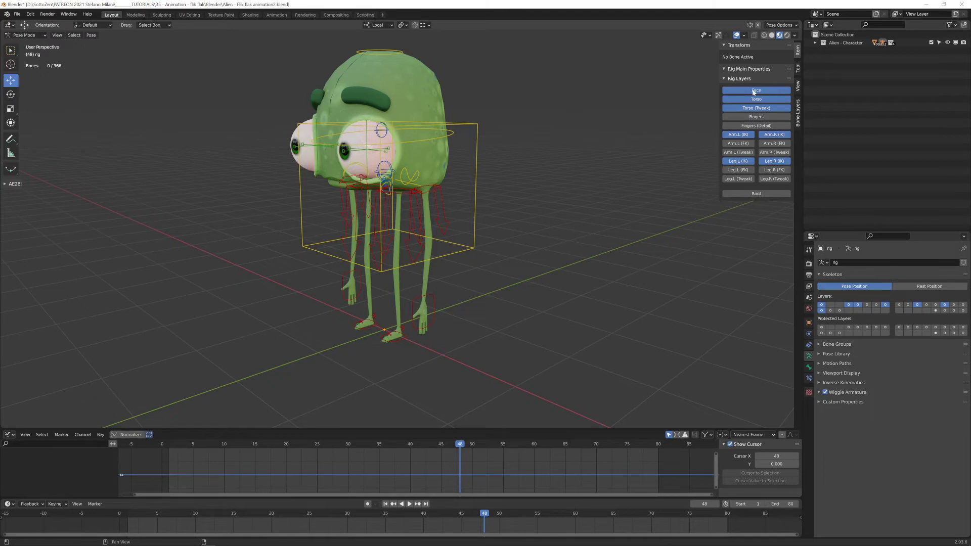
{"action": "left_click", "coordinate": [756, 90]}
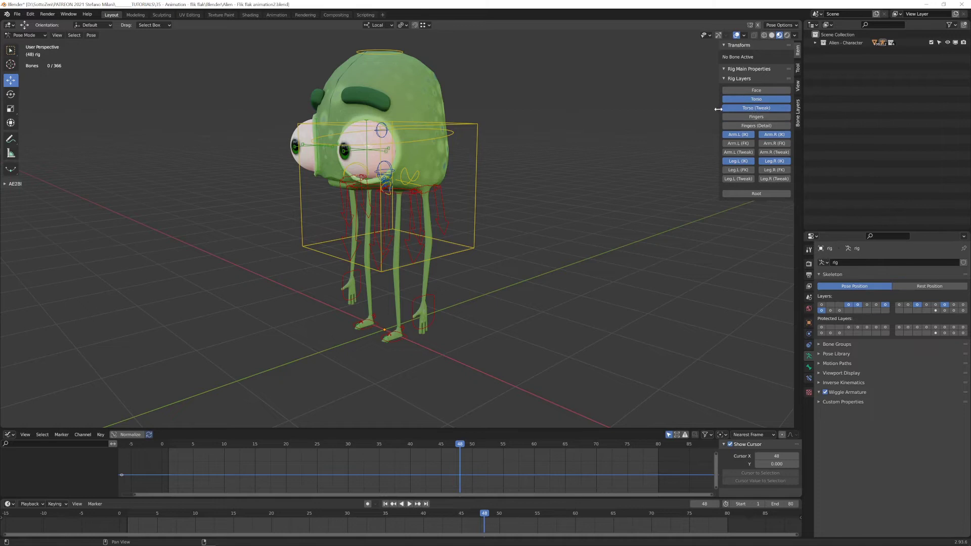
{"action": "left_click", "coordinate": [761, 108]}
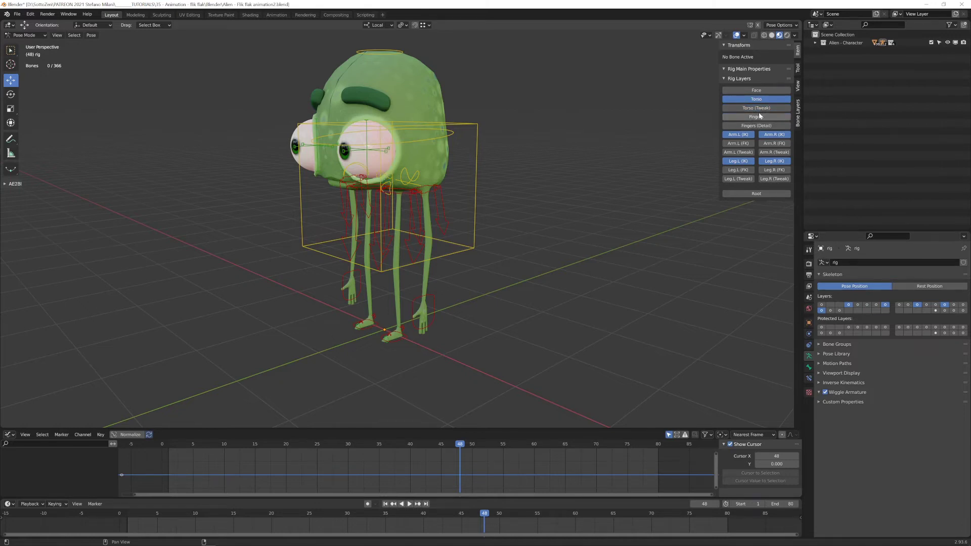
{"action": "middle_click_drag", "start_coordinate": [478, 193], "coordinate": [488, 213]}
Step: Select both eye bones and test a free rotation, then cancel it
{"action": "left_click", "coordinate": [322, 170]}
{"action": "left_click", "coordinate": [328, 174]}
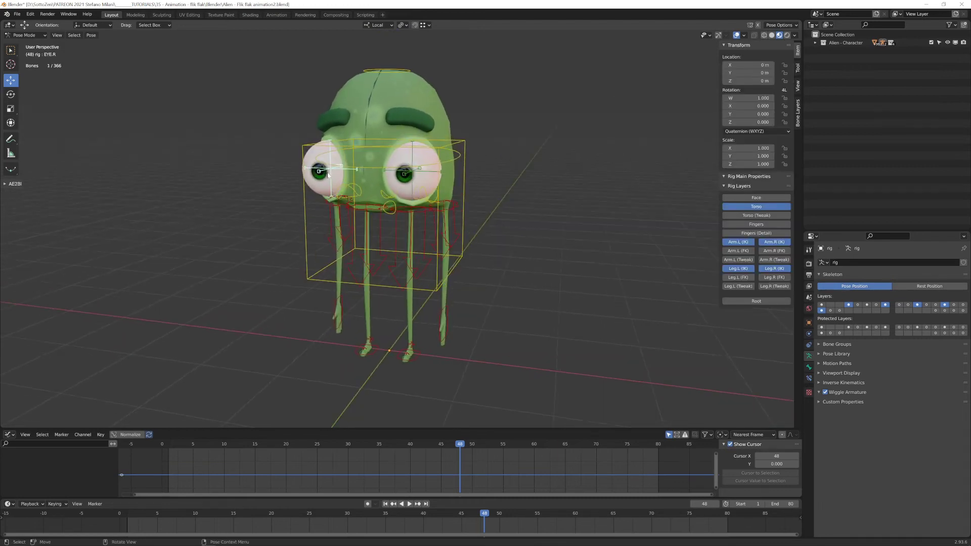
{"action": "left_click", "coordinate": [437, 175]}
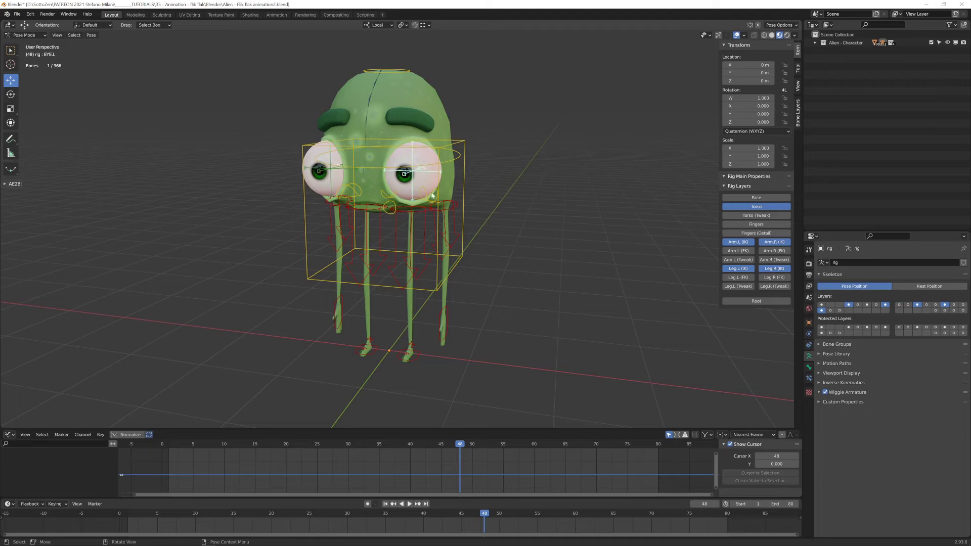
{"action": "left_click", "coordinate": [325, 172], "text": "shift"}
{"action": "left_click", "coordinate": [405, 175], "text": "shift"}
{"action": "key", "text": "r"}
{"action": "key", "text": "r"}
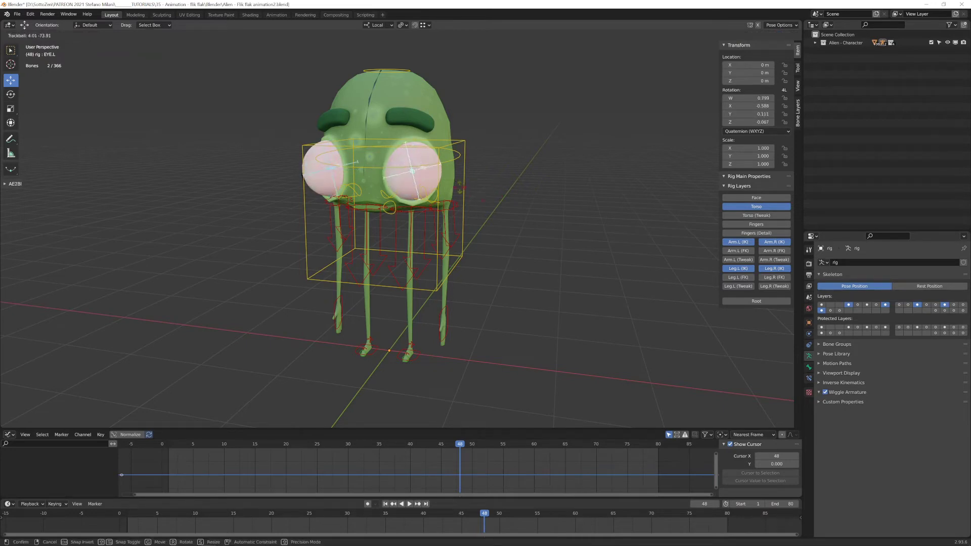
{"action": "right_click", "coordinate": [453, 145]}
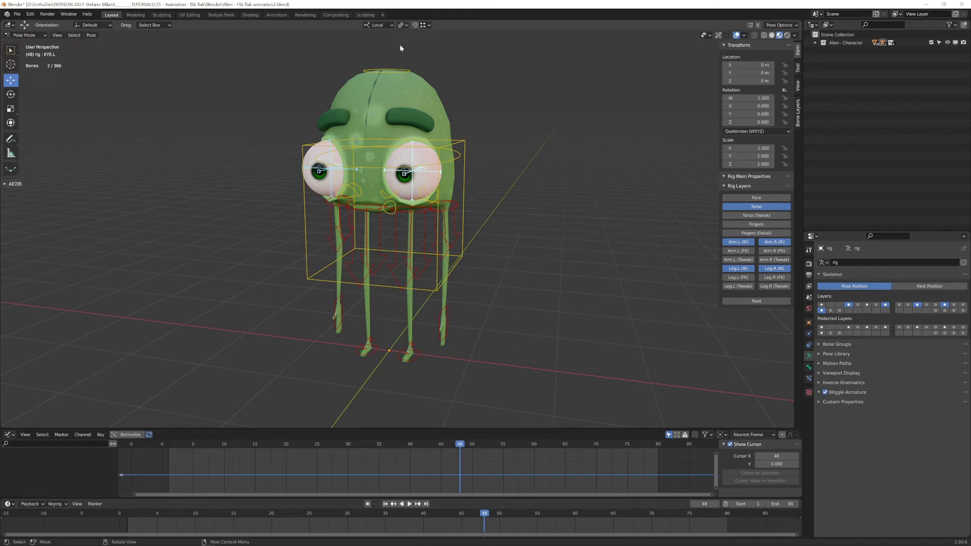
Step: Set the Pivot Point to Median Point and rotate both eyes together again
{"action": "left_click", "coordinate": [403, 26]}
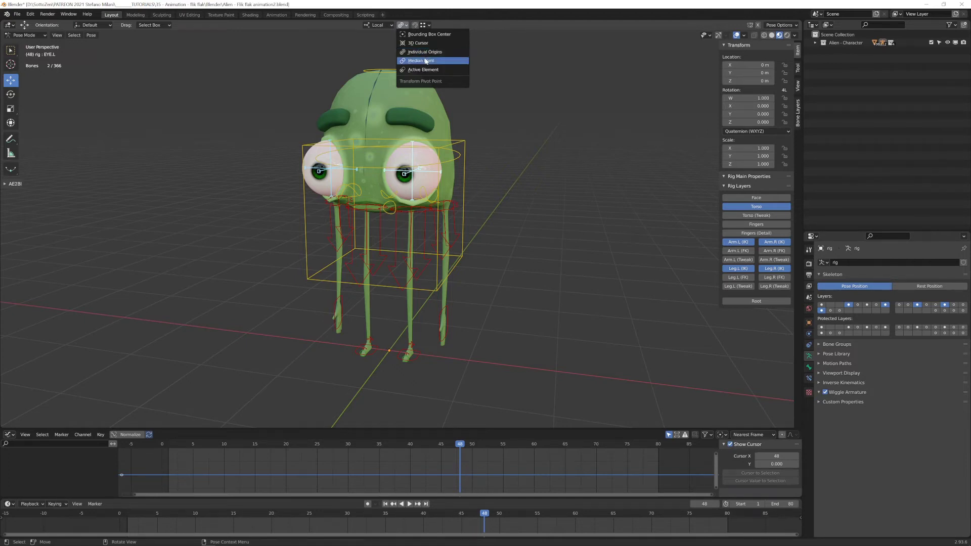
{"action": "left_click", "coordinate": [423, 60]}
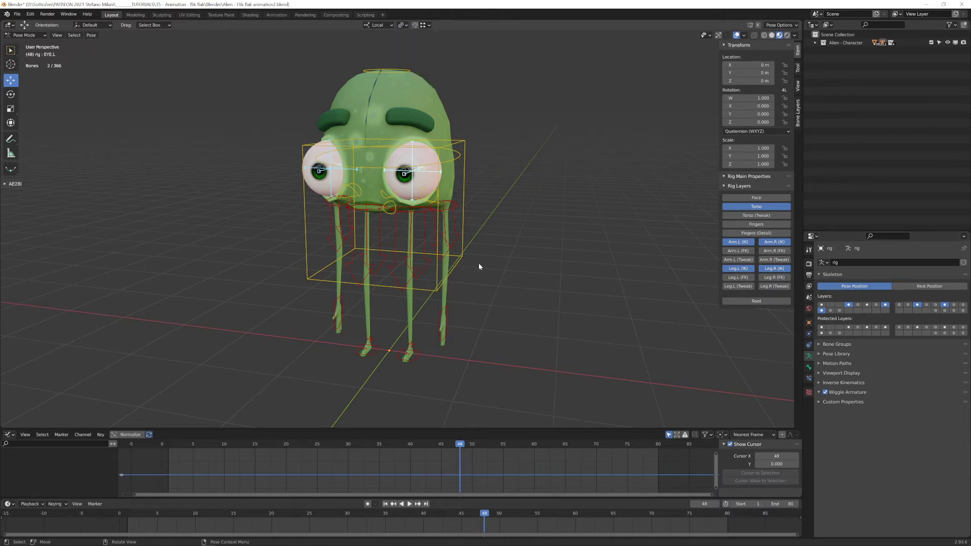
{"action": "key", "text": "r"}
{"action": "key", "text": "r"}
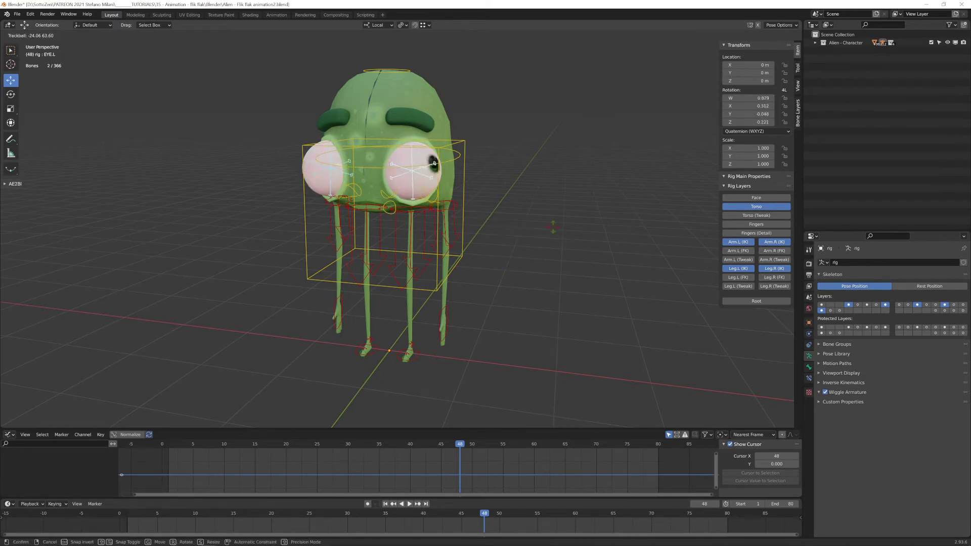
{"action": "key", "text": "Escape"}
{"action": "left_click", "coordinate": [406, 25]}
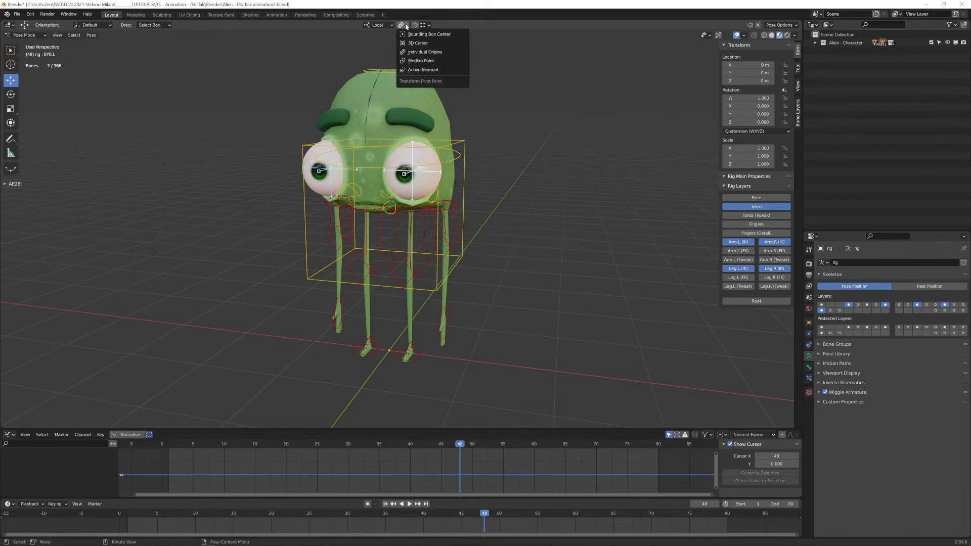
{"action": "left_click", "coordinate": [416, 61]}
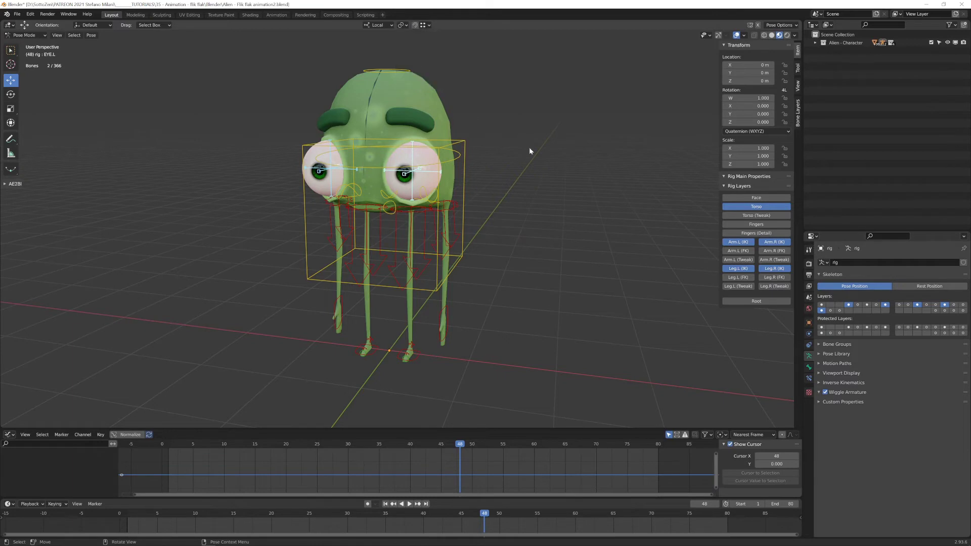
Step: Cancel the trial eye rotation and select the torso and right hand IK controls in side view
{"action": "key", "text": "r"}
{"action": "key", "text": "r"}
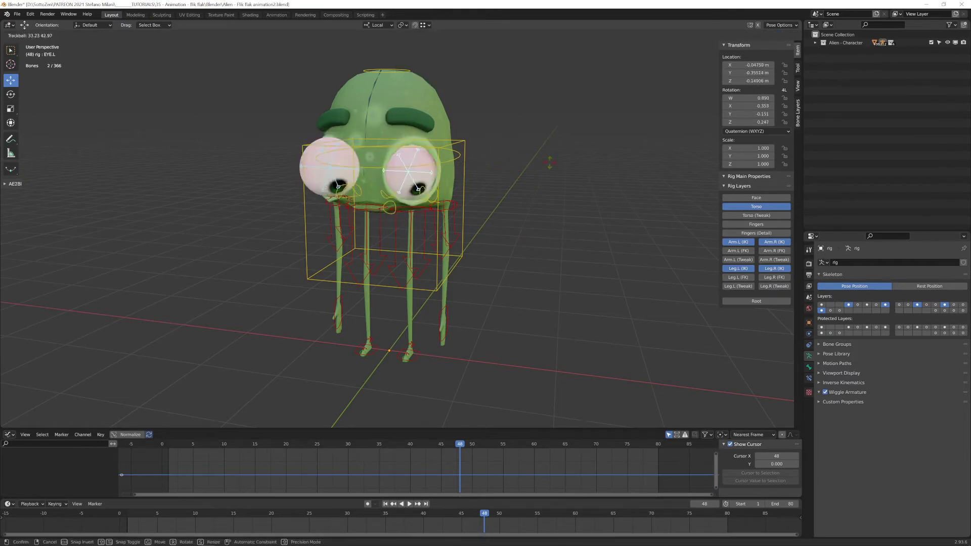
{"action": "key", "text": "Escape"}
{"action": "key", "text": "KP_3"}
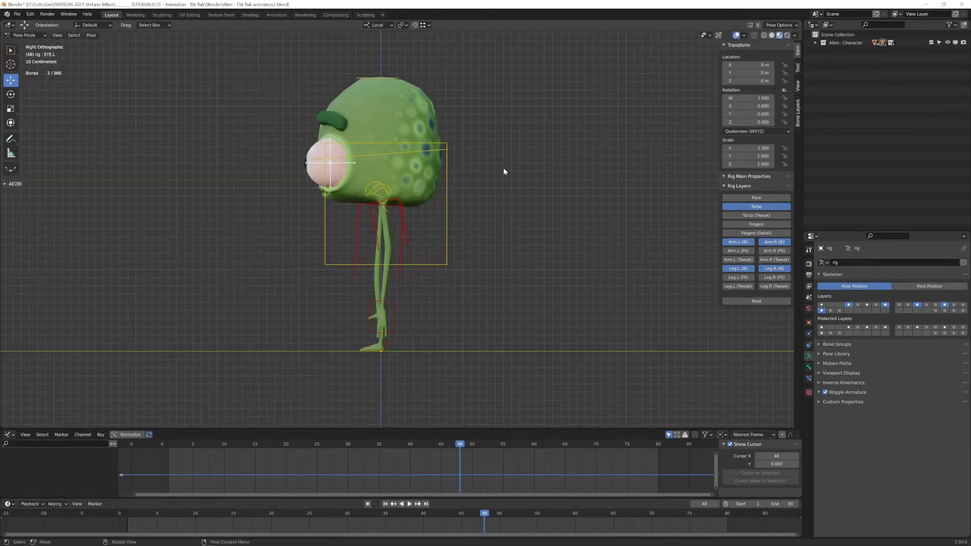
{"action": "left_click", "coordinate": [448, 231]}
{"action": "left_click", "coordinate": [394, 310], "text": "shift"}
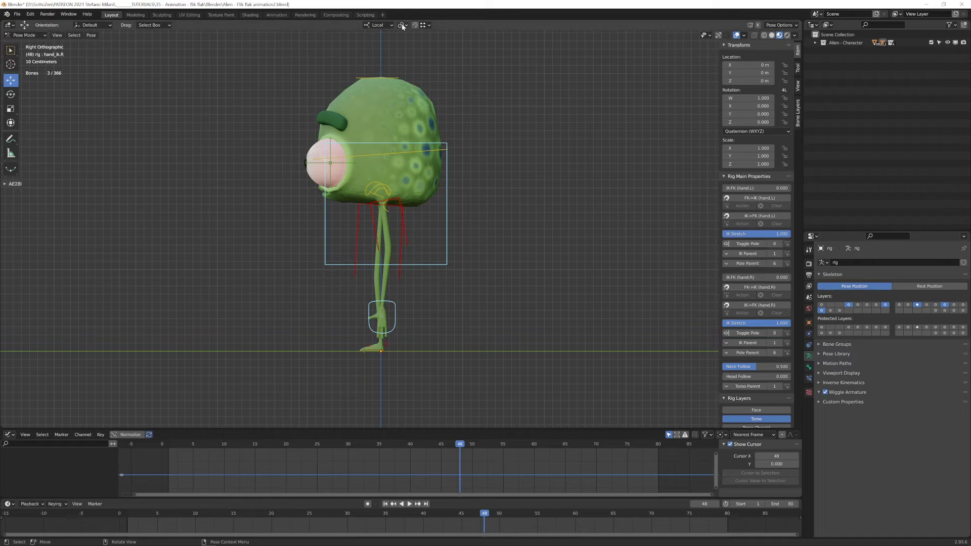
Step: Test-rotate both controls under different pivot settings, then set the pivot to Individual Origins
{"action": "left_click", "coordinate": [422, 26]}
{"action": "left_click", "coordinate": [412, 53]}
{"action": "key", "text": "r"}
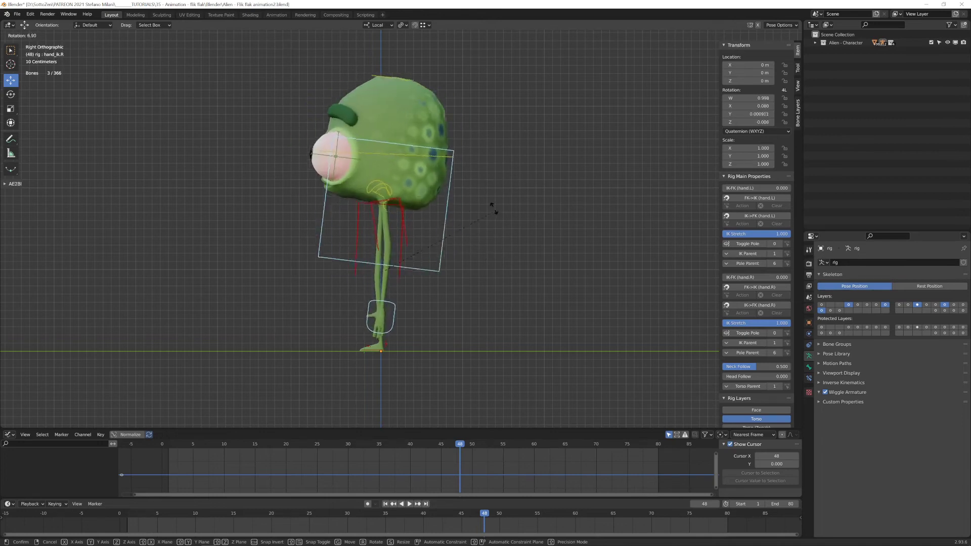
{"action": "key", "text": "Escape"}
{"action": "left_click", "coordinate": [426, 25]}
{"action": "left_click", "coordinate": [420, 61]}
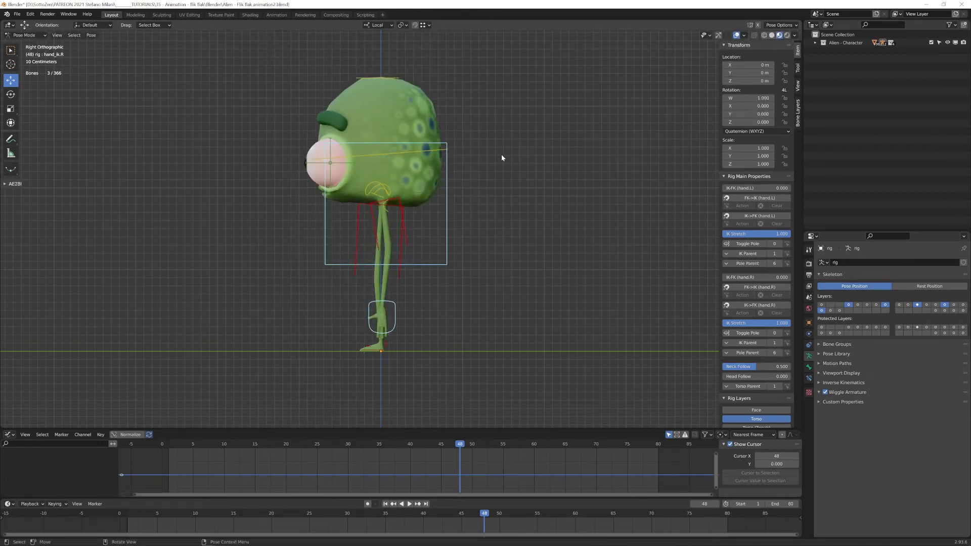
{"action": "key", "text": "r"}
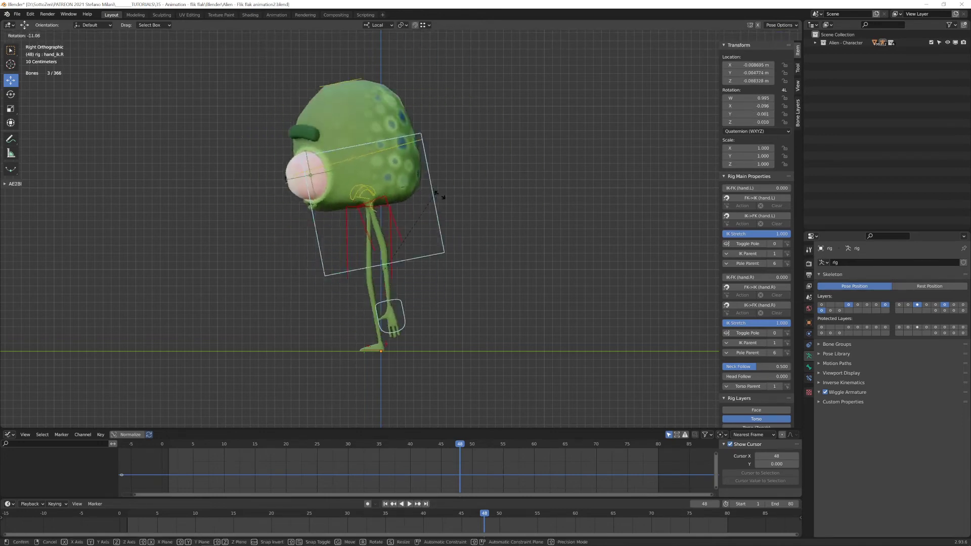
{"action": "key", "text": "Escape"}
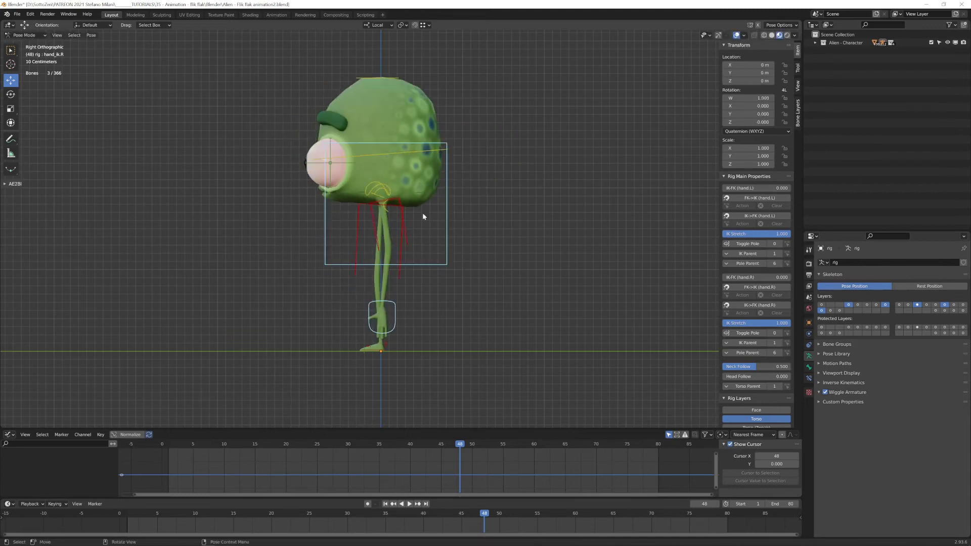
{"action": "left_click", "coordinate": [402, 25]}
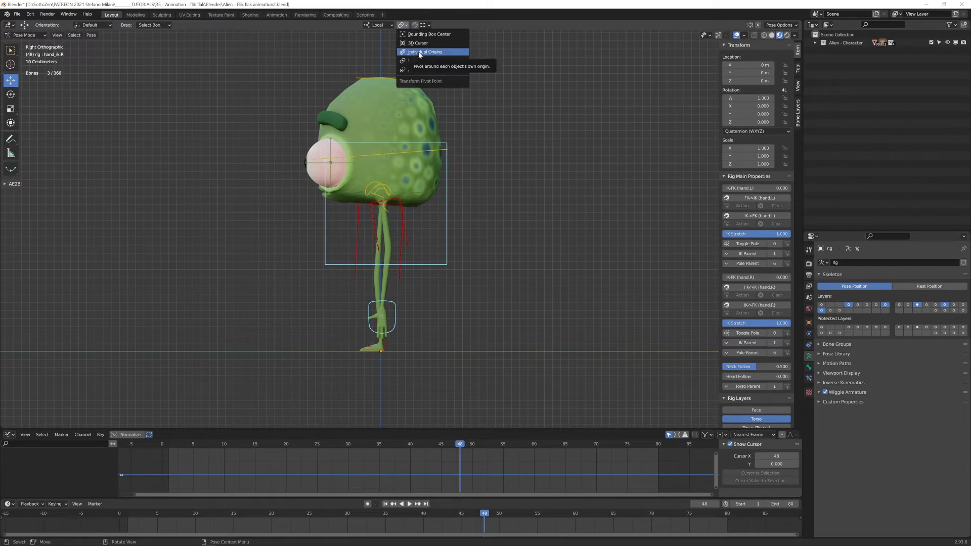
{"action": "left_click", "coordinate": [425, 52]}
Step: In perspective view, select the torso together with all hand and foot IK controls
{"action": "middle_click_drag", "start_coordinate": [303, 225], "coordinate": [425, 278]}
{"action": "left_click", "coordinate": [425, 278]}
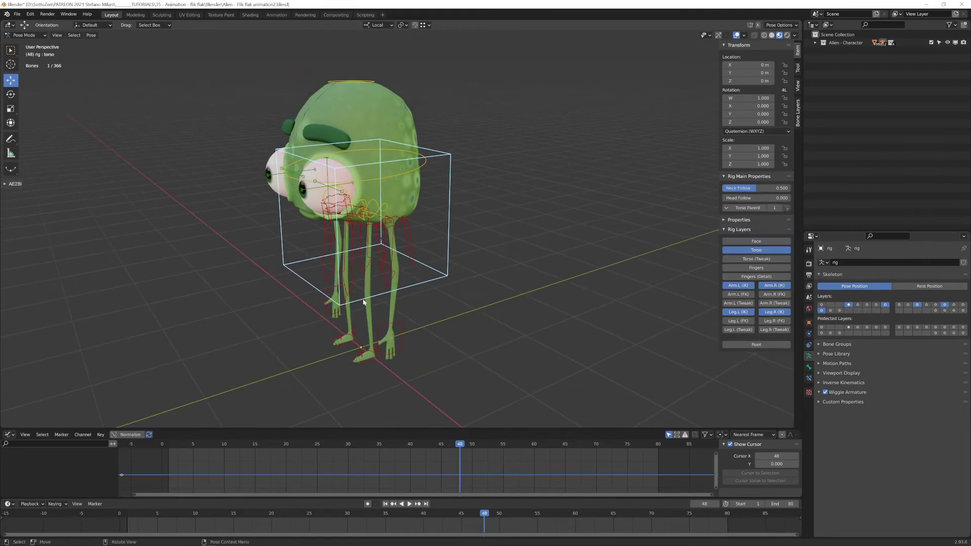
{"action": "left_click", "coordinate": [328, 300]}
{"action": "left_click", "coordinate": [390, 337], "text": "shift"}
{"action": "left_click", "coordinate": [334, 340], "text": "shift"}
{"action": "left_click", "coordinate": [357, 360], "text": "shift"}
{"action": "left_click", "coordinate": [366, 361], "text": "shift"}
Step: Orbit around the alien, check the front view, and select hand_ik.L to show its rig properties
{"action": "middle_click_drag", "start_coordinate": [494, 377], "coordinate": [400, 301]}
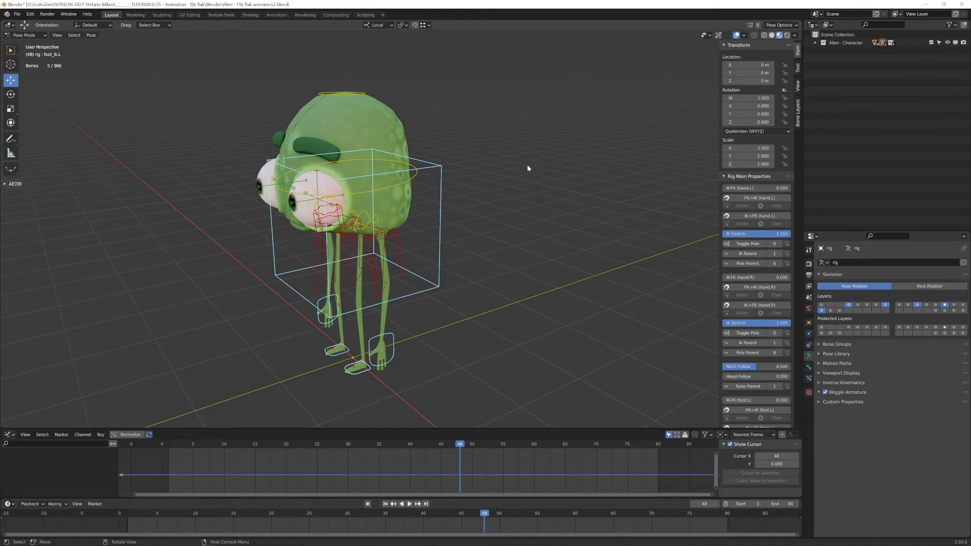
{"action": "middle_click_drag", "start_coordinate": [461, 268], "coordinate": [453, 240]}
{"action": "left_click", "coordinate": [413, 256]}
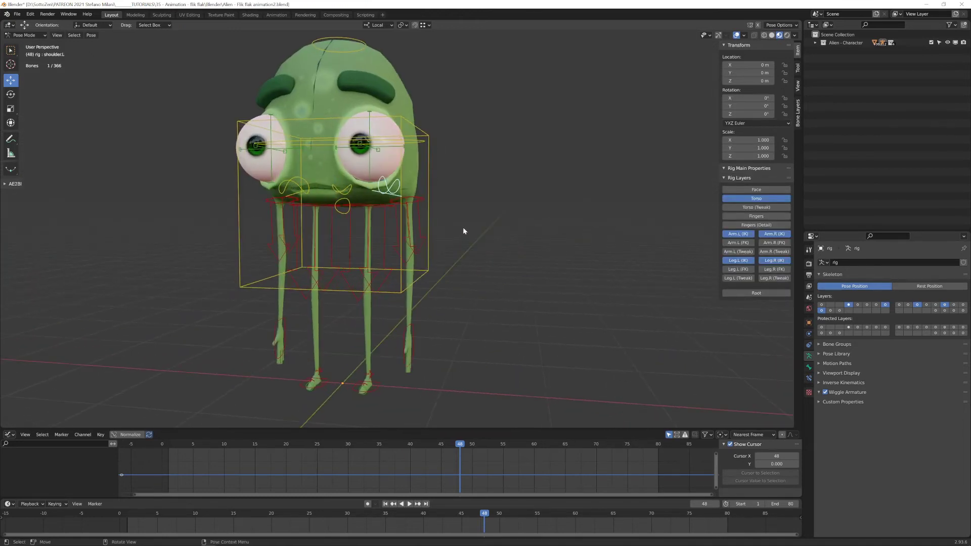
{"action": "key", "text": "KP_1"}
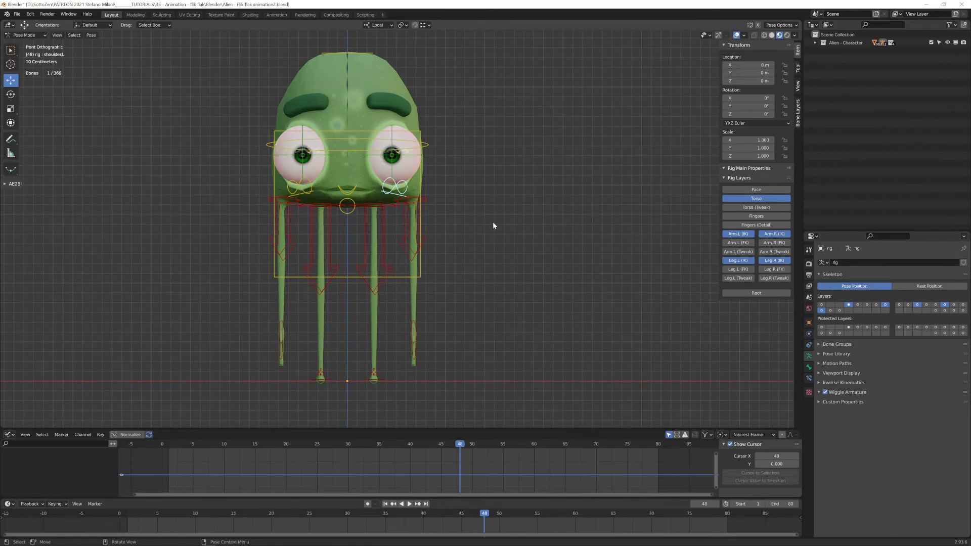
{"action": "middle_click_drag", "start_coordinate": [493, 225], "coordinate": [433, 279]}
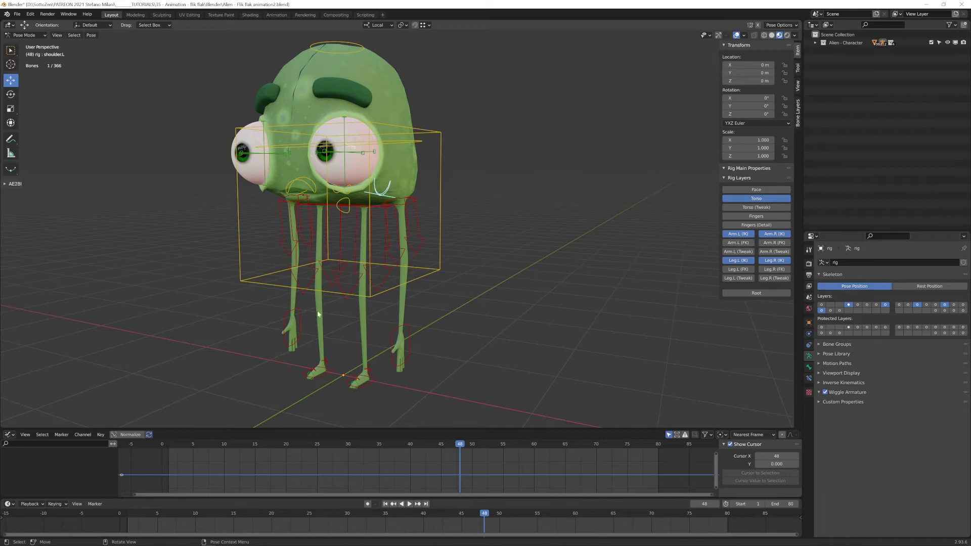
{"action": "middle_click_drag", "start_coordinate": [335, 316], "coordinate": [471, 240]}
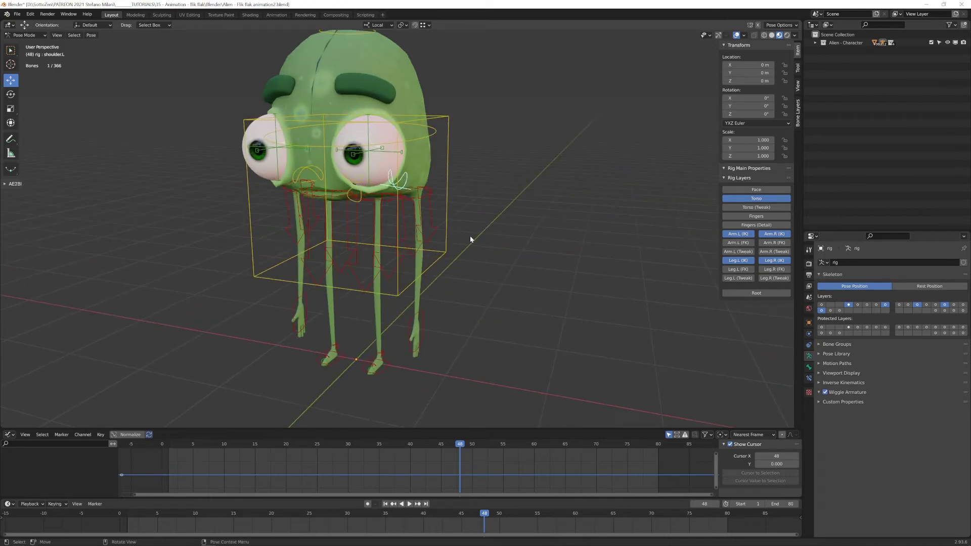
{"action": "left_click", "coordinate": [420, 311]}
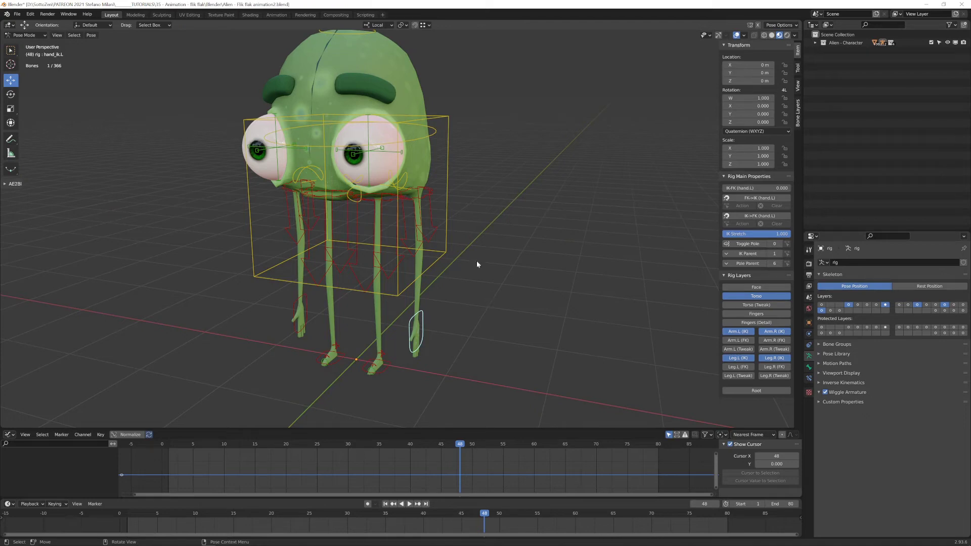
{"action": "key", "text": "KP_3"}
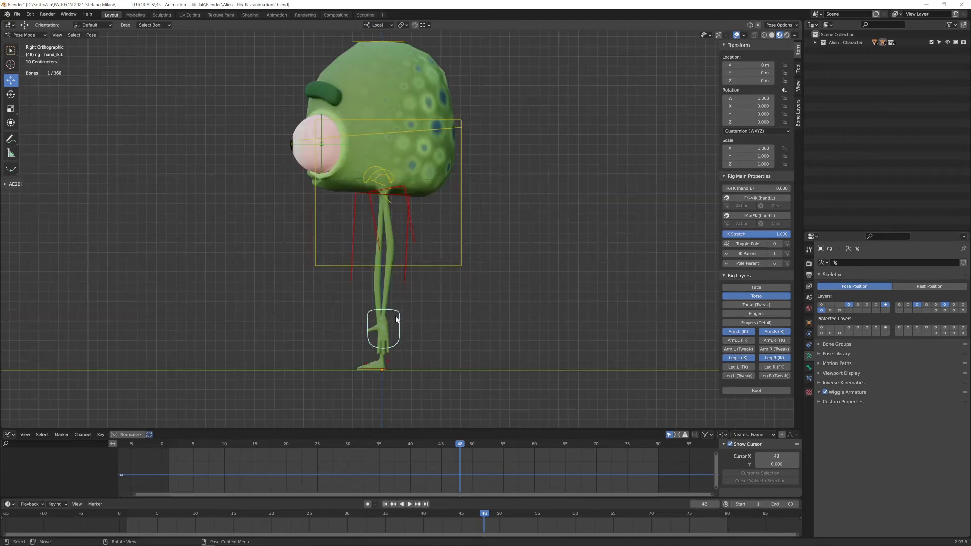
{"action": "left_click", "coordinate": [726, 254]}
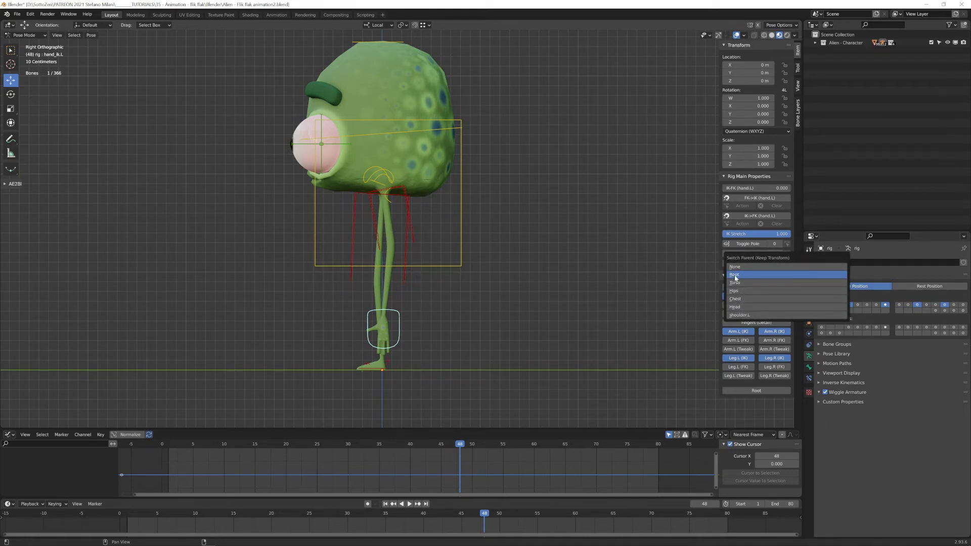
{"action": "left_click", "coordinate": [460, 264]}
{"action": "key", "text": "g"}
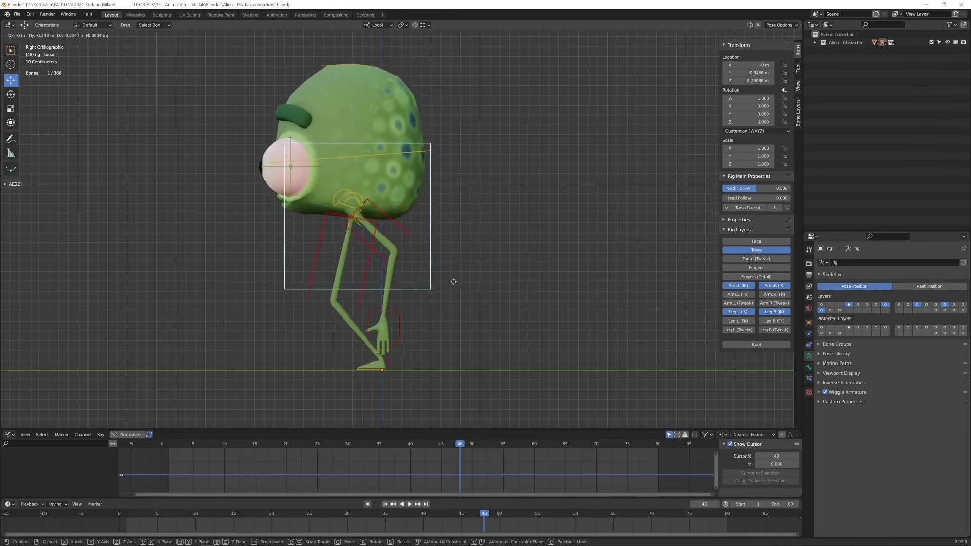
{"action": "key", "text": "Escape"}
{"action": "middle_click_drag", "start_coordinate": [471, 262], "coordinate": [544, 257]}
{"action": "key", "text": "KP_1"}
{"action": "key", "text": "r"}
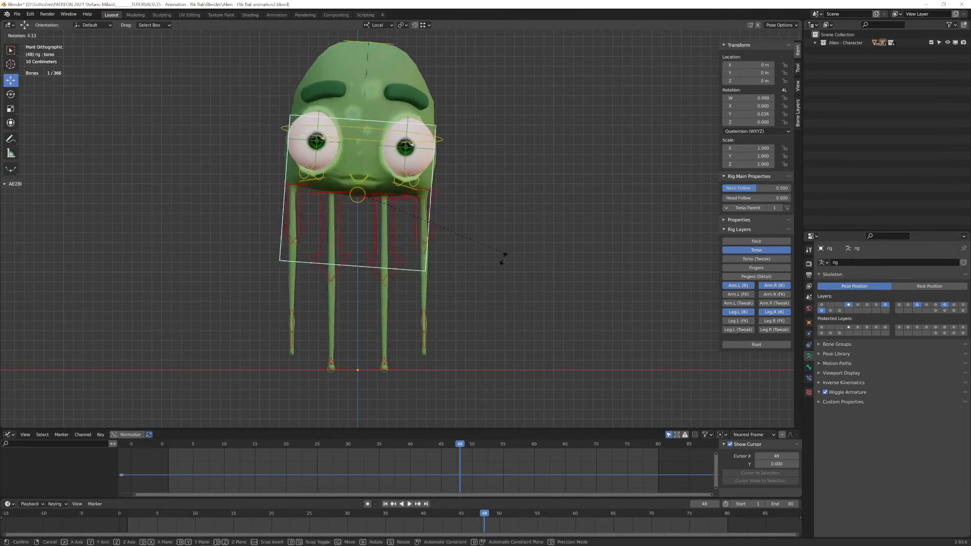
{"action": "right_click", "coordinate": [504, 207]}
{"action": "key", "text": "KP_3"}
{"action": "scroll", "coordinate": [463, 315], "scroll_direction": "down", "scroll_amount": 2}
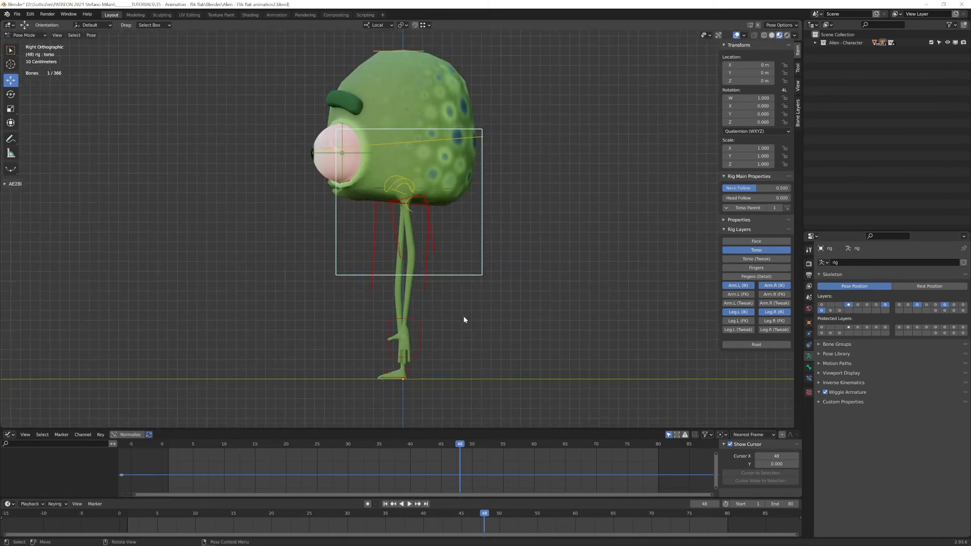
{"action": "left_click", "coordinate": [418, 328]}
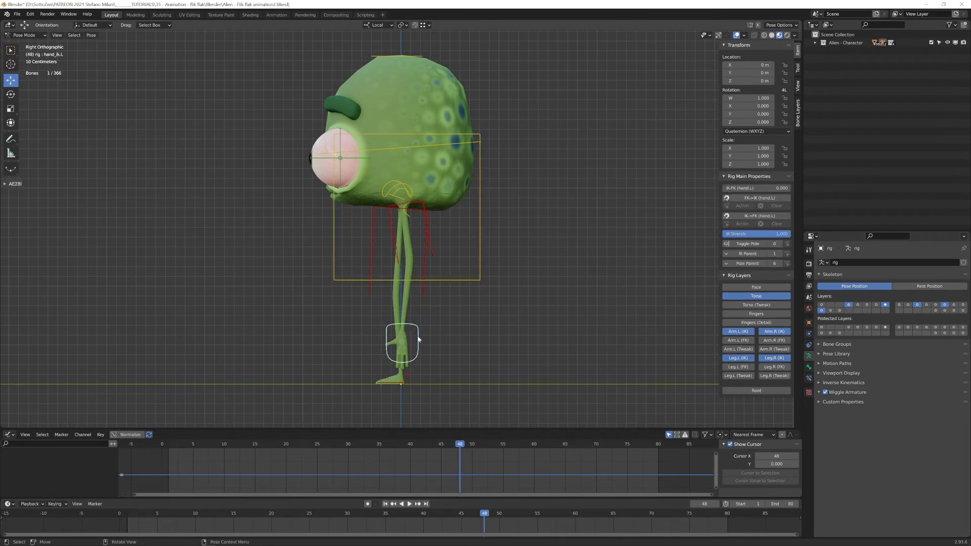
Step: Set hand_ik.L's IK Parent to Chest, test-rotate the torso, cancel, and reselect hand_ik.L
{"action": "left_click", "coordinate": [726, 253]}
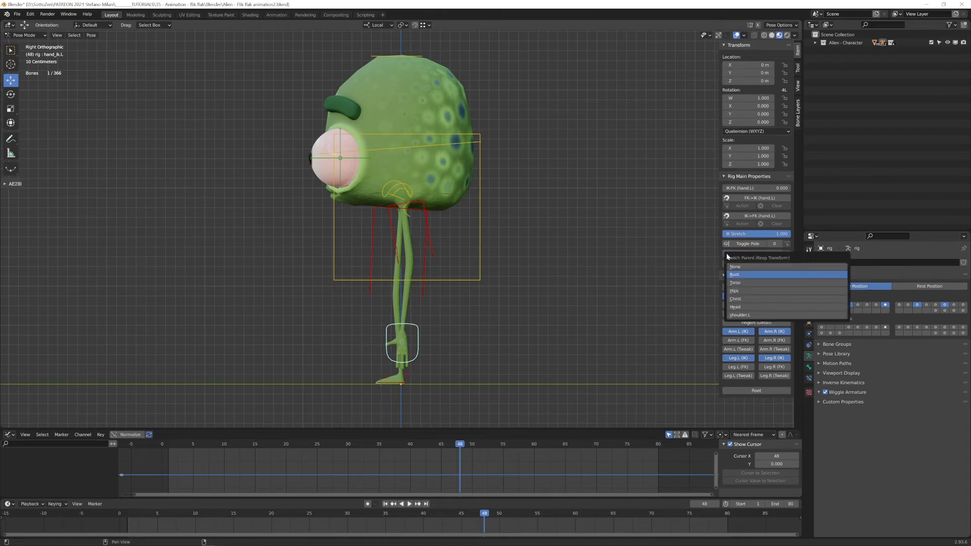
{"action": "left_click", "coordinate": [740, 299]}
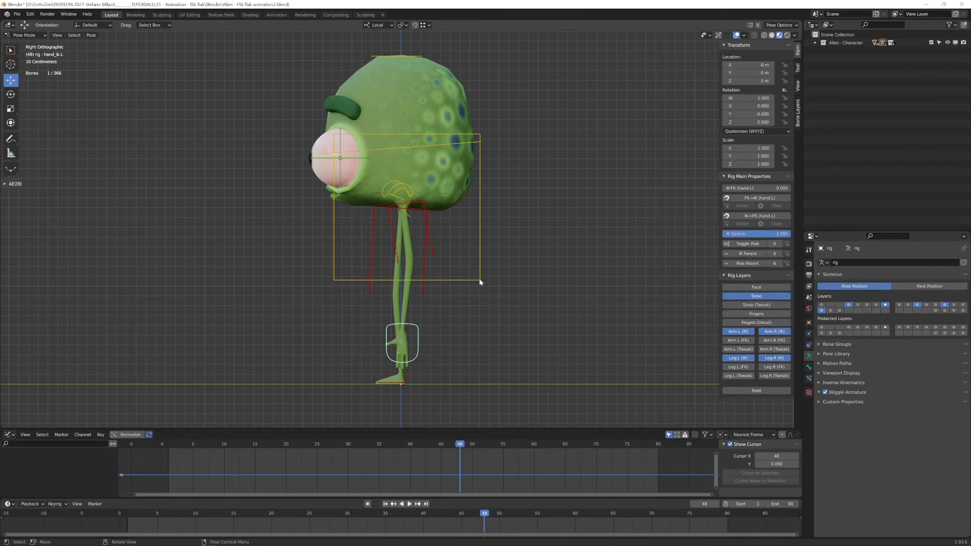
{"action": "left_click", "coordinate": [479, 279]}
{"action": "key", "text": "r"}
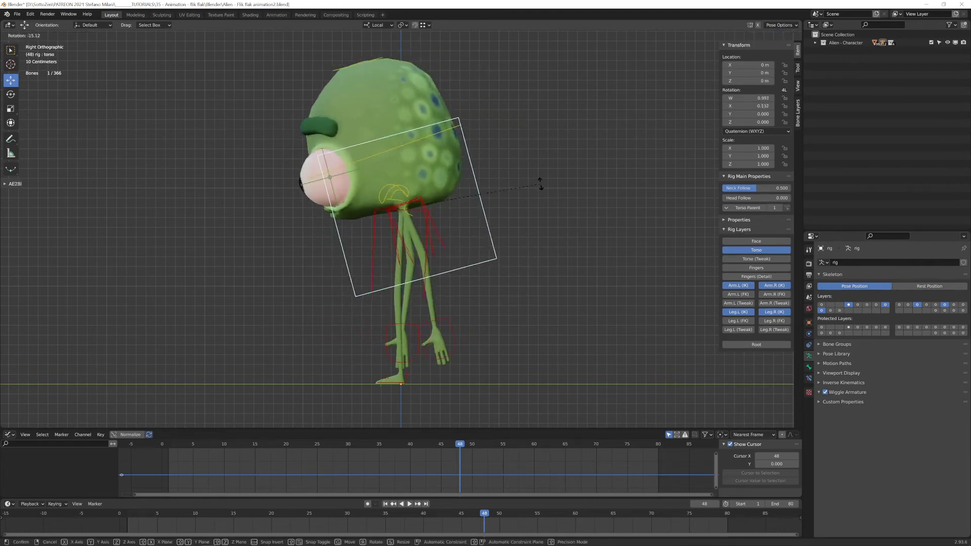
{"action": "key", "text": "r"}
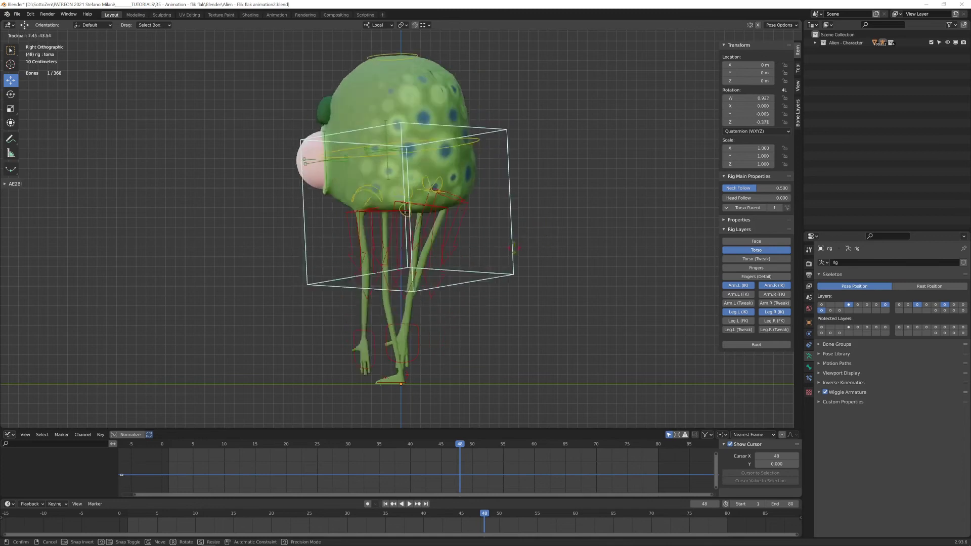
{"action": "key", "text": "Escape"}
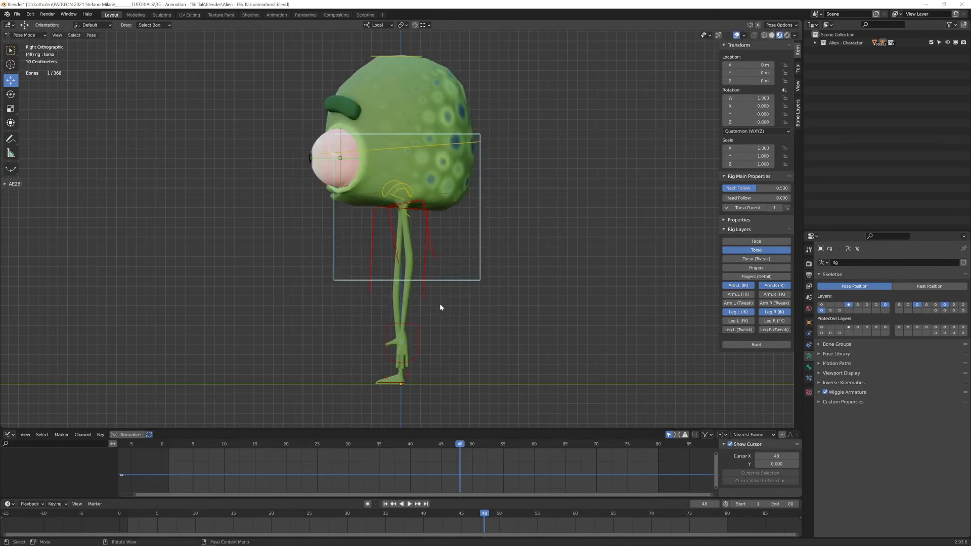
{"action": "mouse_move", "coordinate": [471, 292]}
{"action": "middle_mouse_down"}
{"action": "mouse_move", "coordinate": [503, 284]}
{"action": "mouse_move", "coordinate": [462, 295]}
{"action": "mouse_move", "coordinate": [434, 334]}
{"action": "mouse_move", "coordinate": [488, 283]}
{"action": "mouse_move", "coordinate": [478, 284]}
{"action": "middle_mouse_up"}
{"action": "left_click", "coordinate": [432, 342]}
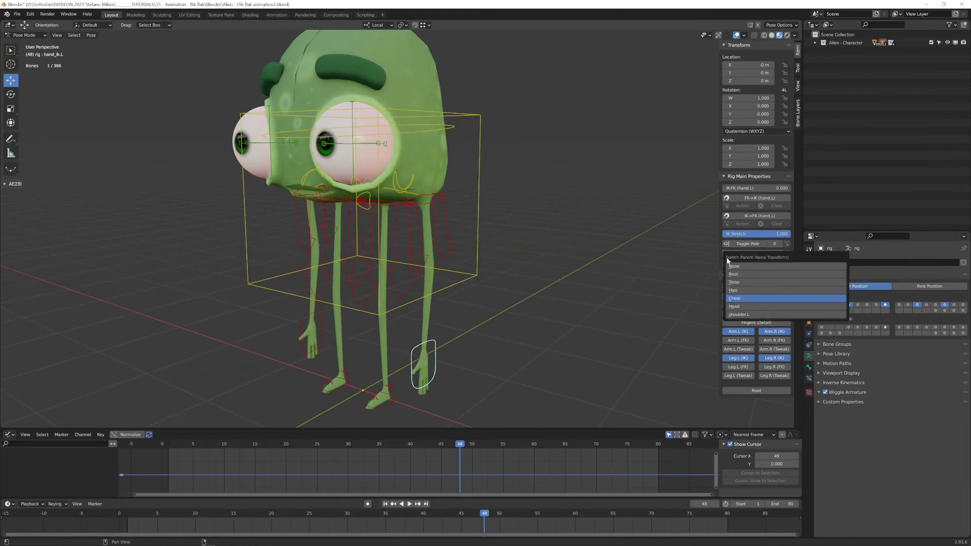
Step: Make shoulder.L the left hand's IK parent and select the left shoulder control
{"action": "left_click", "coordinate": [738, 315]}
{"action": "left_click", "coordinate": [413, 181]}
{"action": "middle_click_drag", "start_coordinate": [470, 175], "coordinate": [516, 165]}
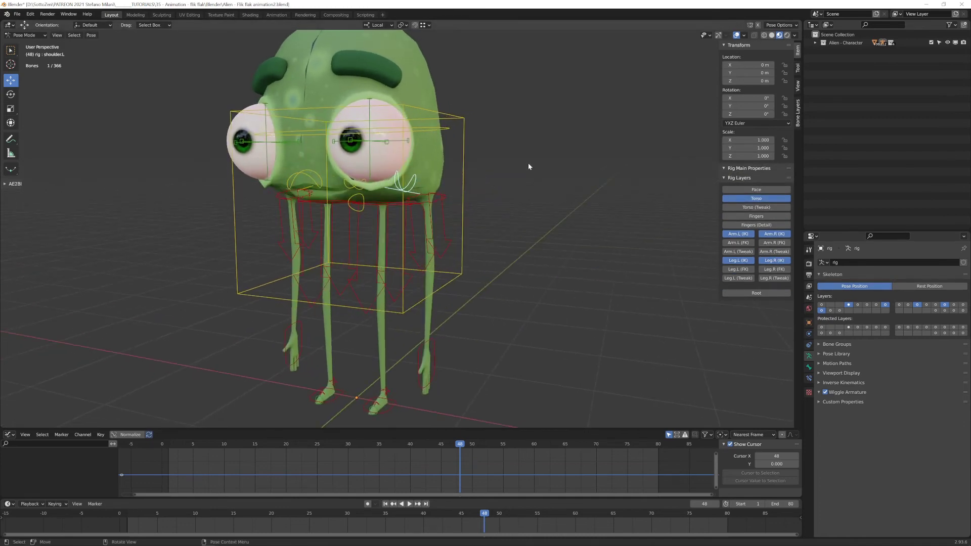
{"action": "left_click", "coordinate": [718, 36]}
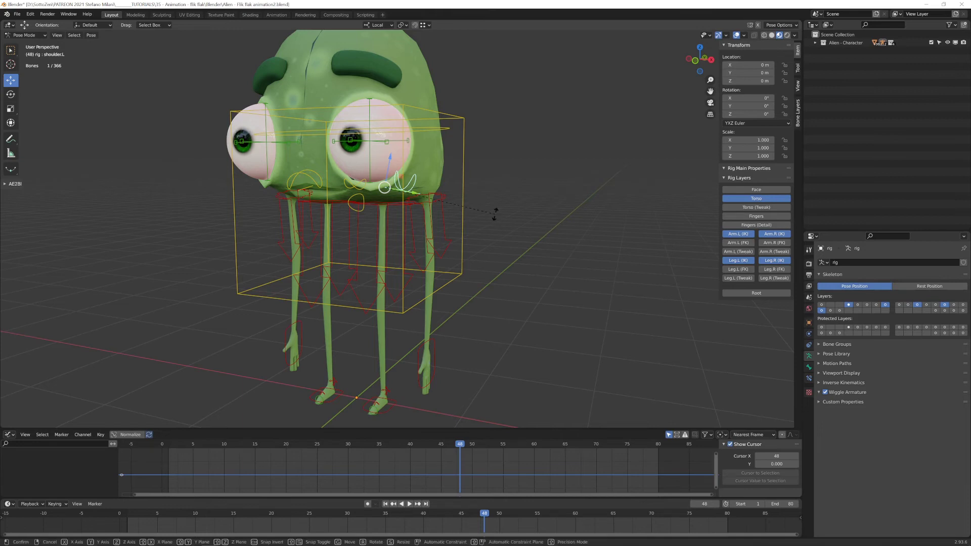
Step: Test-rotate the left shoulder on X, cancel it, then zoom out in right side view
{"action": "key", "text": "r"}
{"action": "key", "text": "x"}
{"action": "key", "text": "x"}
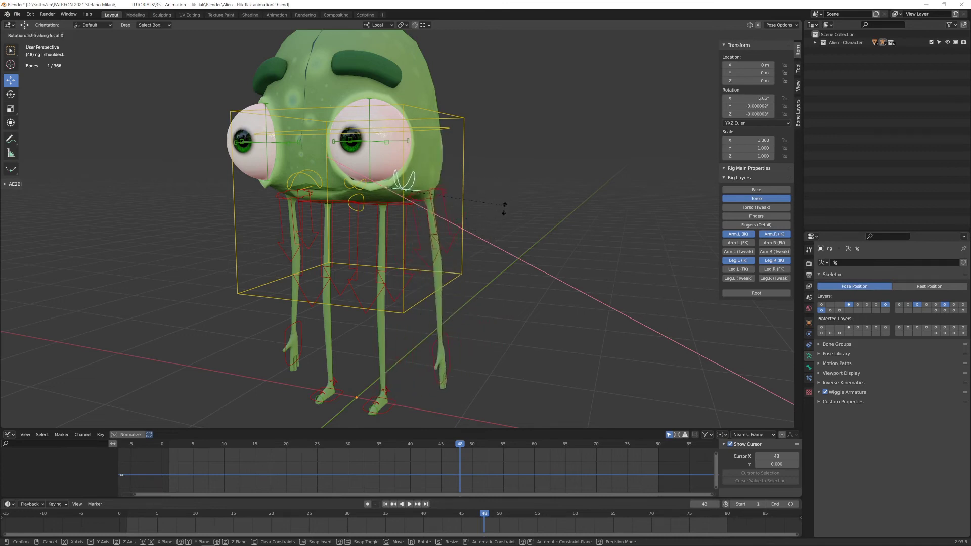
{"action": "key", "text": "Escape"}
{"action": "key", "text": "KP_3"}
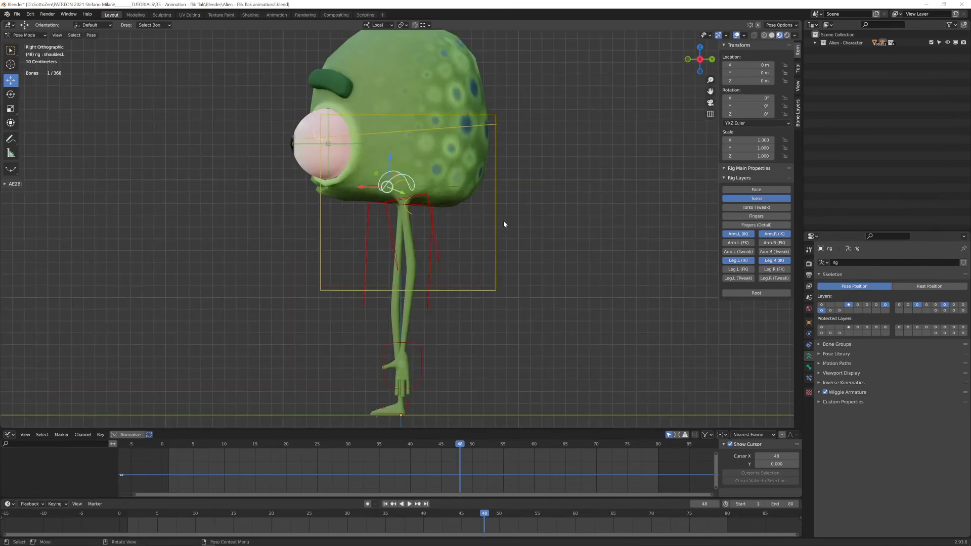
{"action": "scroll", "coordinate": [504, 223], "scroll_direction": "down", "scroll_amount": 1}
Step: Select hand_ik.L, inspect the leg from perspective and right side views, then return to frame 1
{"action": "left_click", "coordinate": [419, 329]}
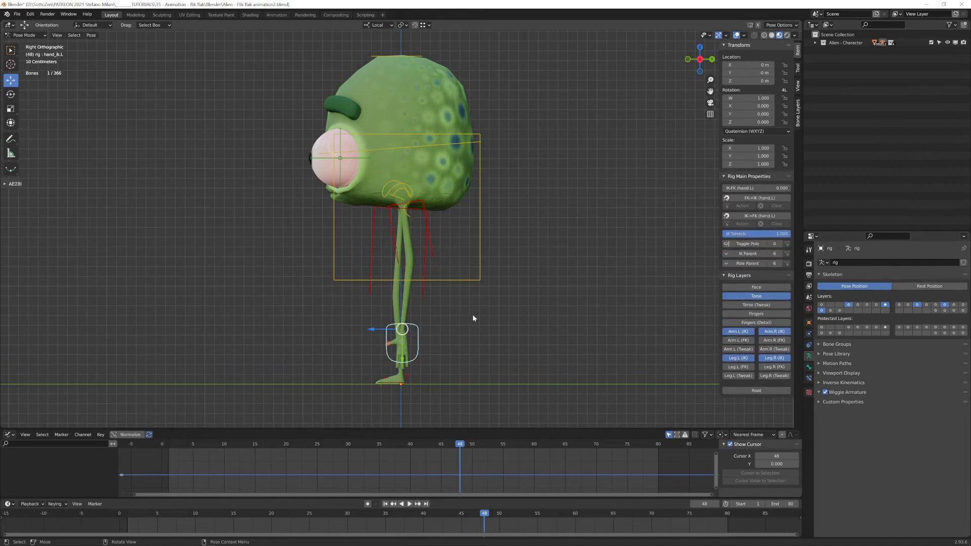
{"action": "middle_click_drag", "start_coordinate": [463, 294], "coordinate": [353, 323]}
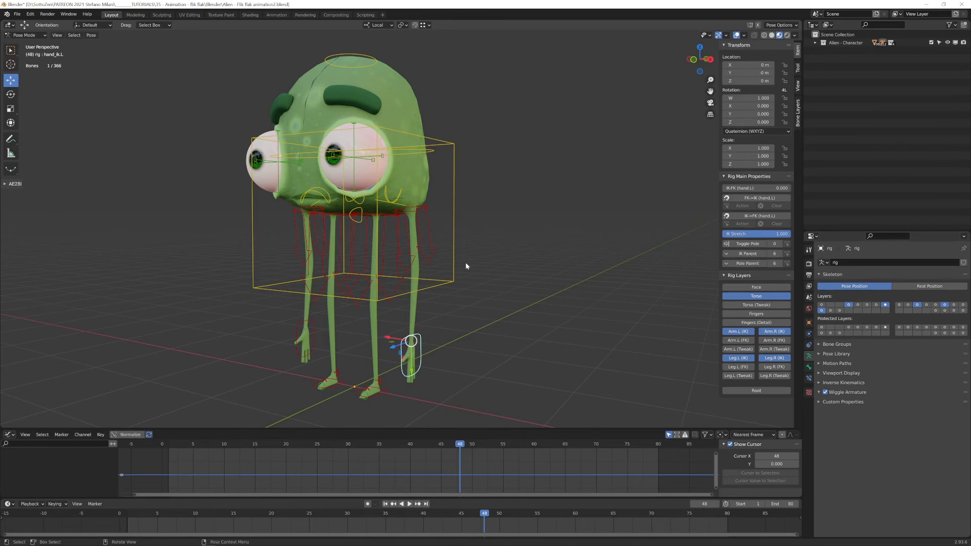
{"action": "key", "text": "KP_3"}
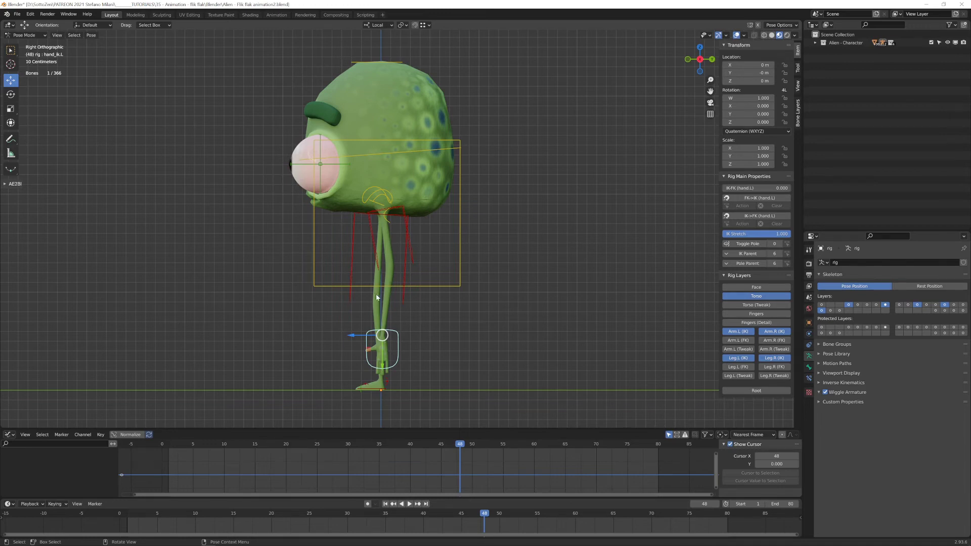
{"action": "scroll", "coordinate": [403, 267], "scroll_direction": "down", "scroll_amount": 1}
{"action": "middle_click_drag", "start_coordinate": [403, 267], "coordinate": [352, 311], "text": "shift"}
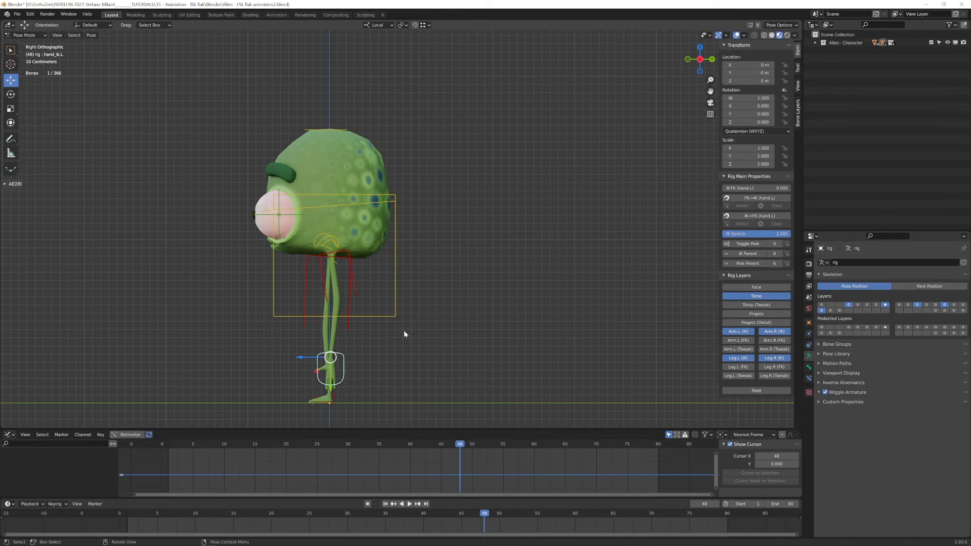
{"action": "middle_click_drag", "start_coordinate": [396, 329], "coordinate": [417, 334]}
{"action": "key", "text": "shift+Left"}
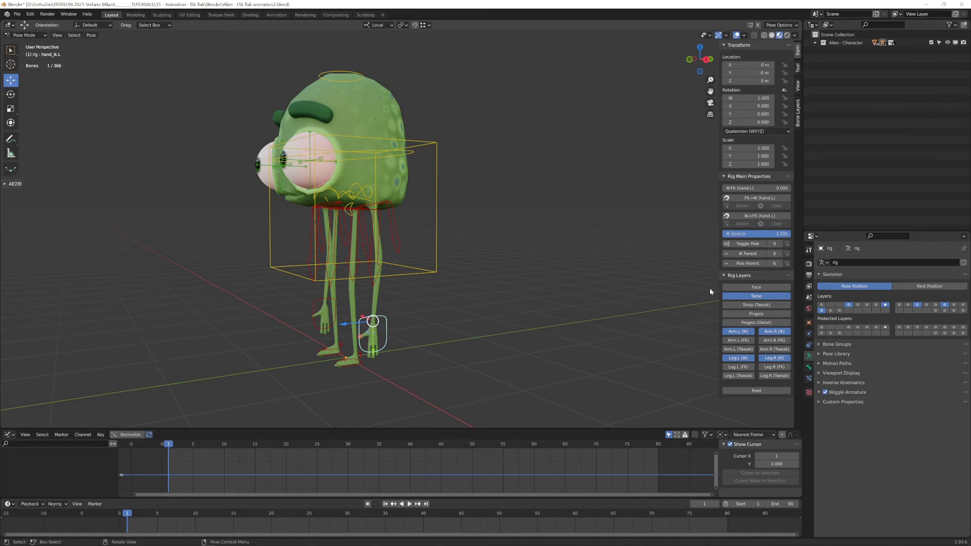
Step: Set the left hand's IK Parent to Root and keyframe it at frame 20
{"action": "left_click", "coordinate": [727, 254]}
{"action": "left_click", "coordinate": [742, 276]}
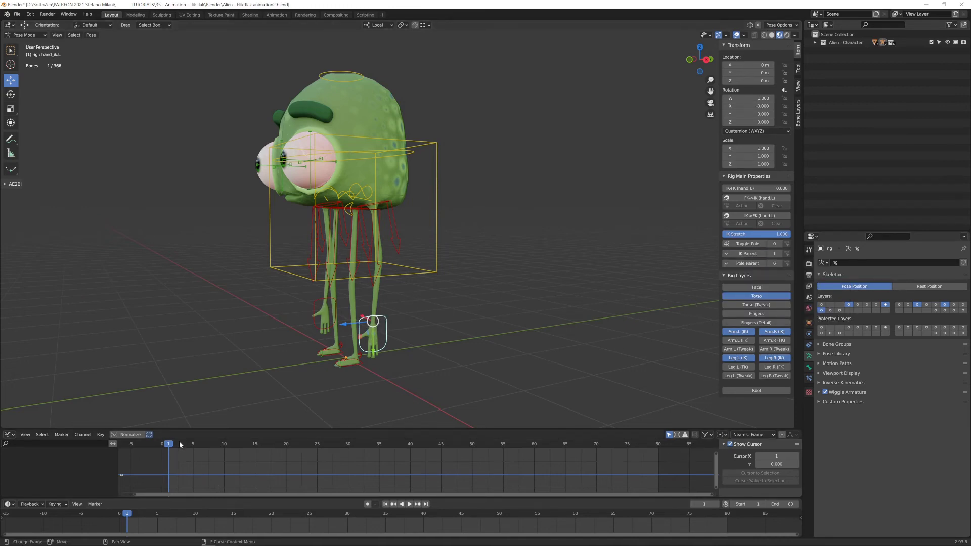
{"action": "left_click_drag", "start_coordinate": [180, 441], "coordinate": [286, 444]}
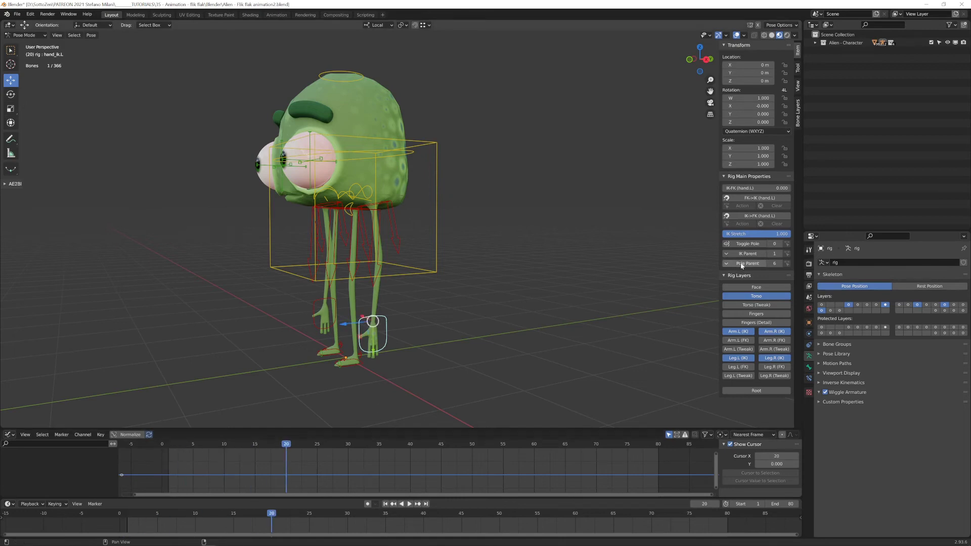
{"action": "key", "text": "i"}
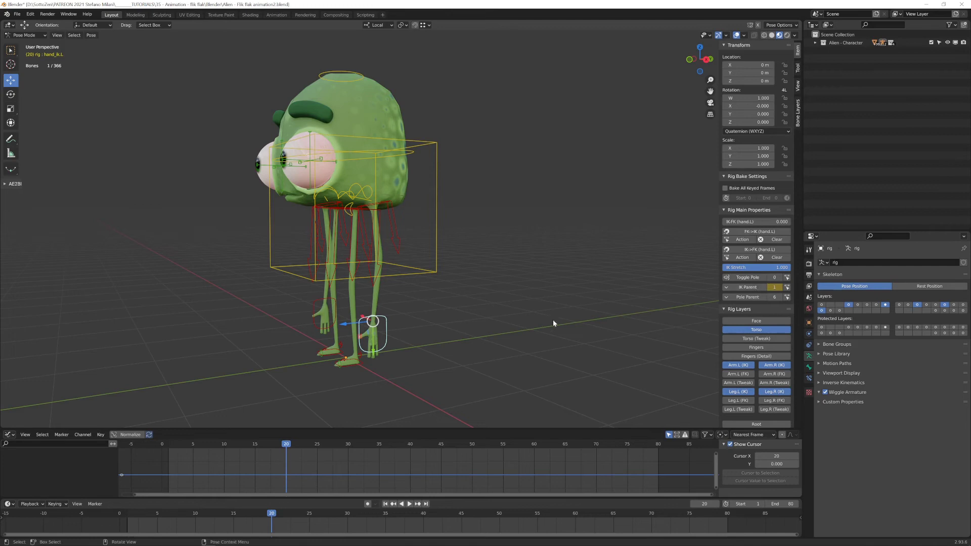
Step: At frame 21 switch the IK Parent to Chest, then scrub back to frame 13
{"action": "key", "text": "Right"}
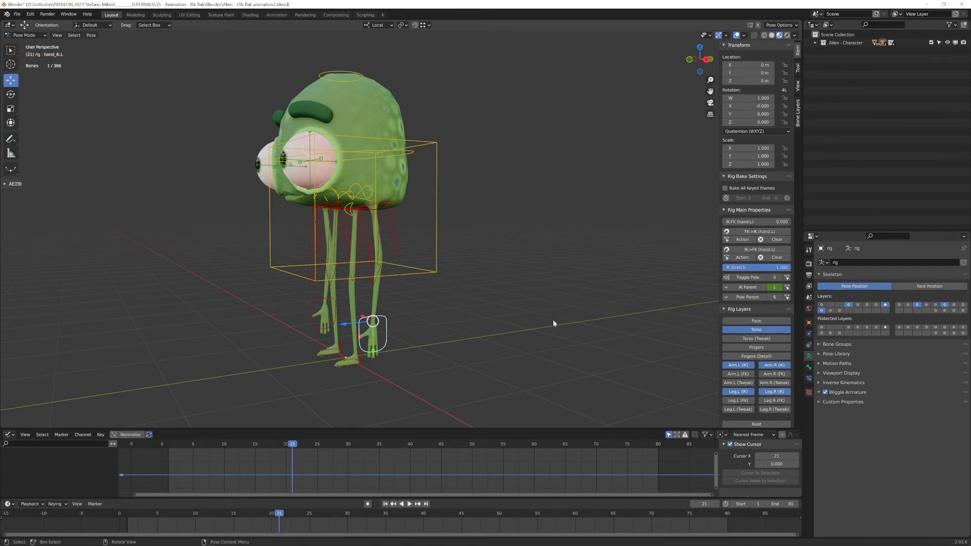
{"action": "left_click", "coordinate": [726, 288]}
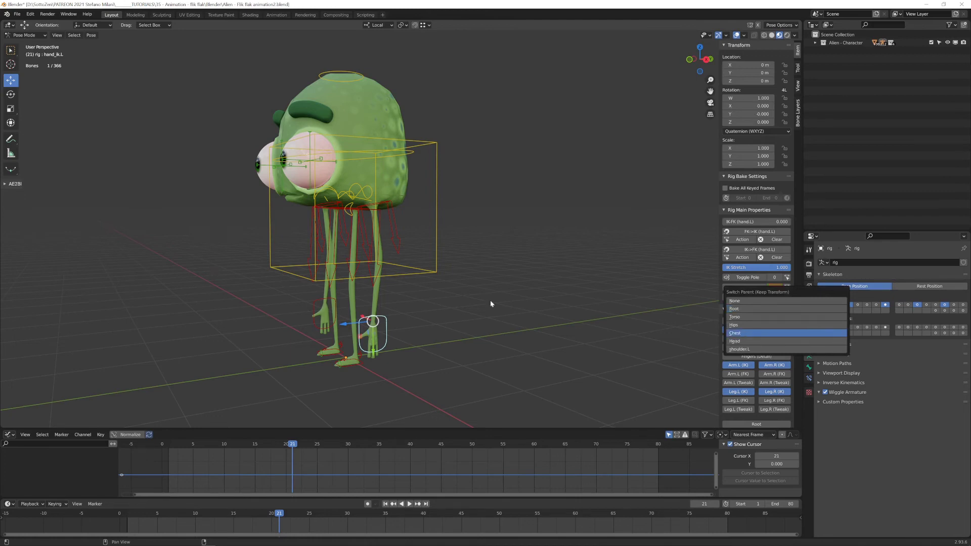
{"action": "left_click", "coordinate": [744, 332]}
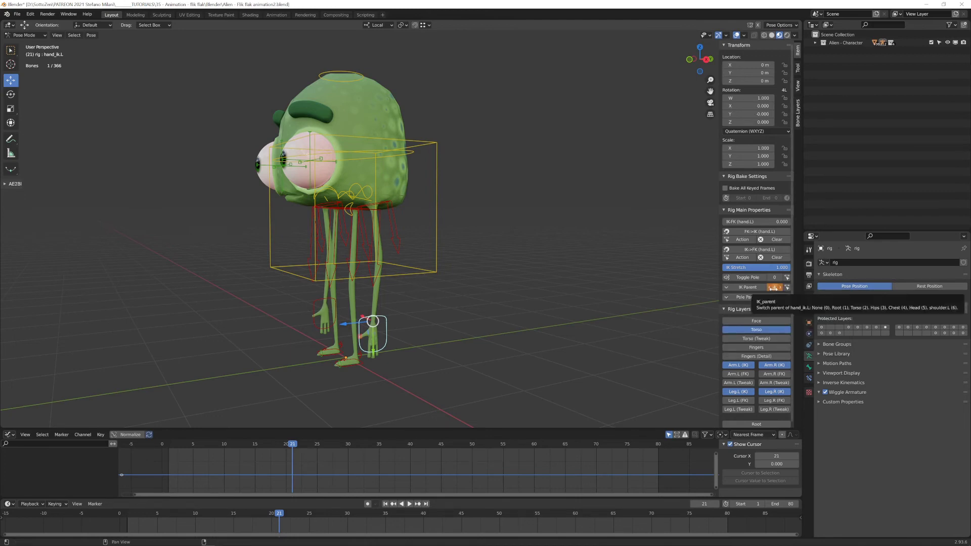
{"action": "left_click_drag", "start_coordinate": [272, 440], "coordinate": [243, 443]}
Step: Select the torso in right side view, step to frame 15, and cancel a trial rotation
{"action": "left_click", "coordinate": [436, 267]}
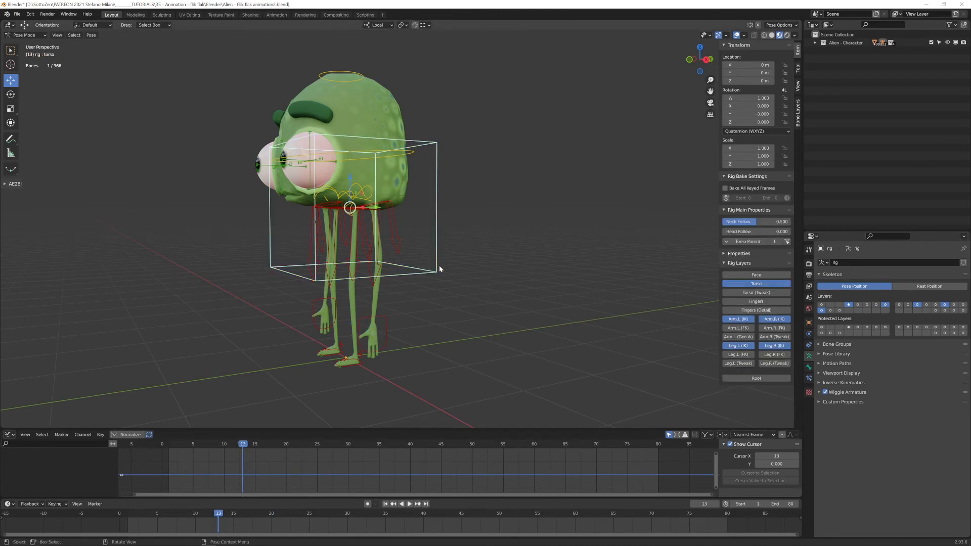
{"action": "key", "text": "KP_3"}
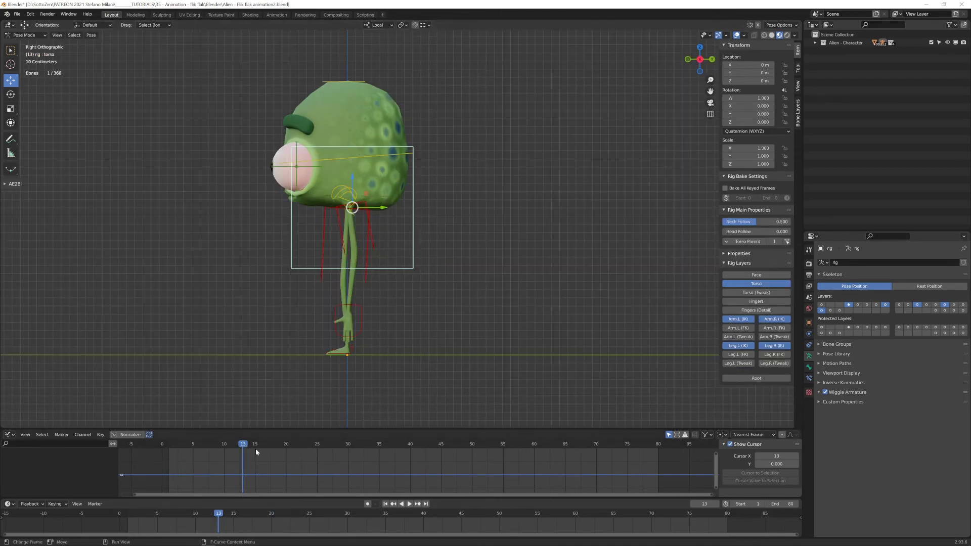
{"action": "key", "text": "Right"}
{"action": "key", "text": "Right"}
{"action": "key", "text": "r"}
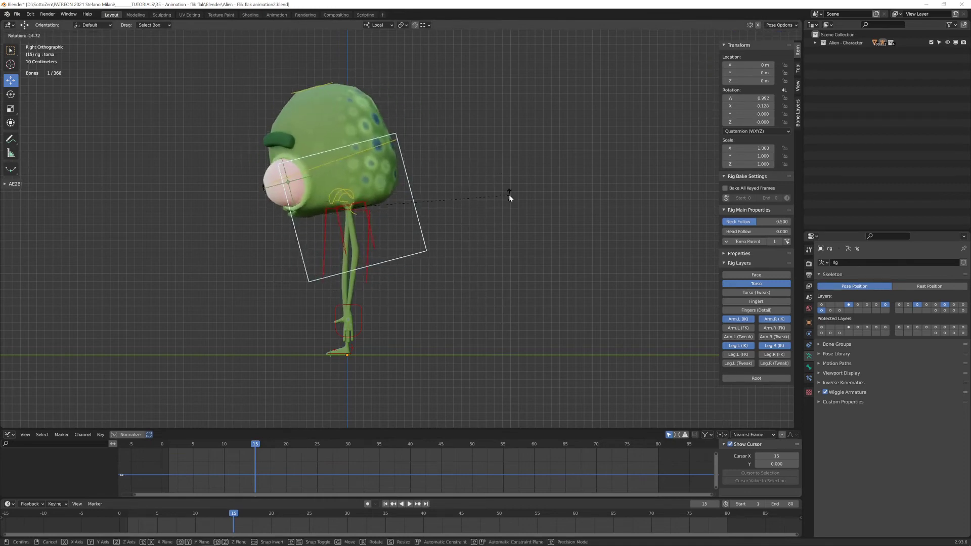
{"action": "right_click", "coordinate": [509, 194]}
Step: At frame 40, test-tilt the torso, cancel it, and reselect the left hand IK control
{"action": "left_click", "coordinate": [410, 445]}
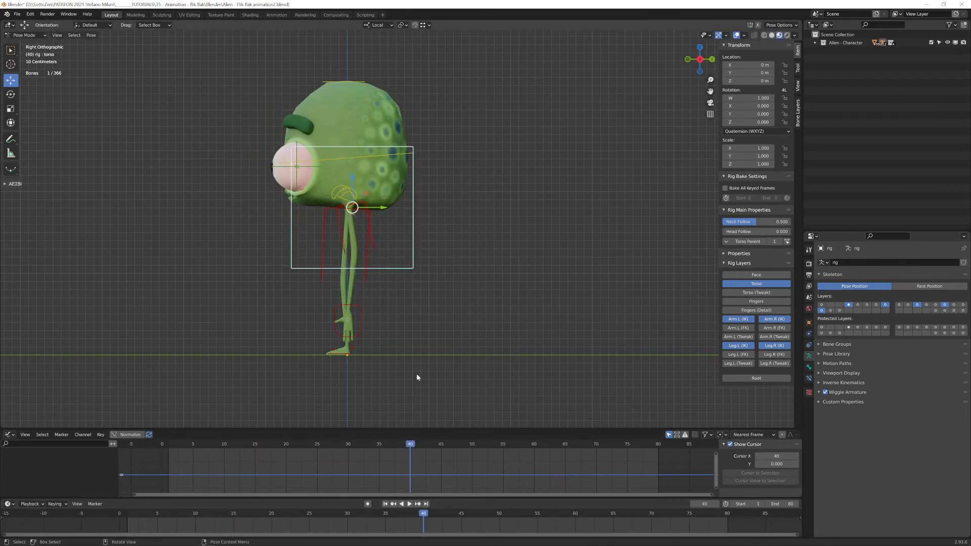
{"action": "left_click", "coordinate": [360, 304]}
{"action": "left_click", "coordinate": [390, 268]}
{"action": "key", "text": "r"}
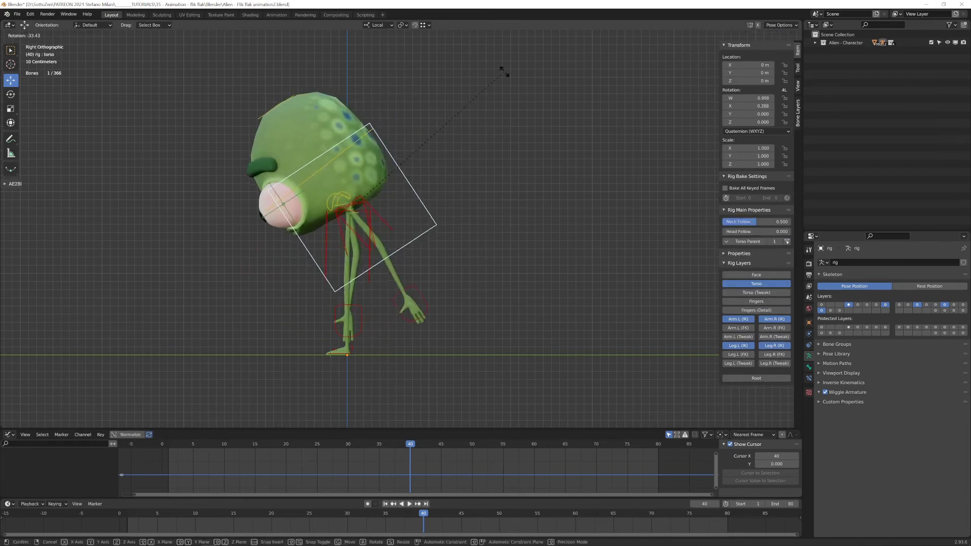
{"action": "key", "text": "Escape"}
{"action": "middle_click_drag", "start_coordinate": [494, 184], "coordinate": [453, 319]}
{"action": "left_click", "coordinate": [405, 348]}
{"action": "middle_click_drag", "start_coordinate": [406, 347], "coordinate": [395, 344]}
{"action": "left_click", "coordinate": [390, 362]}
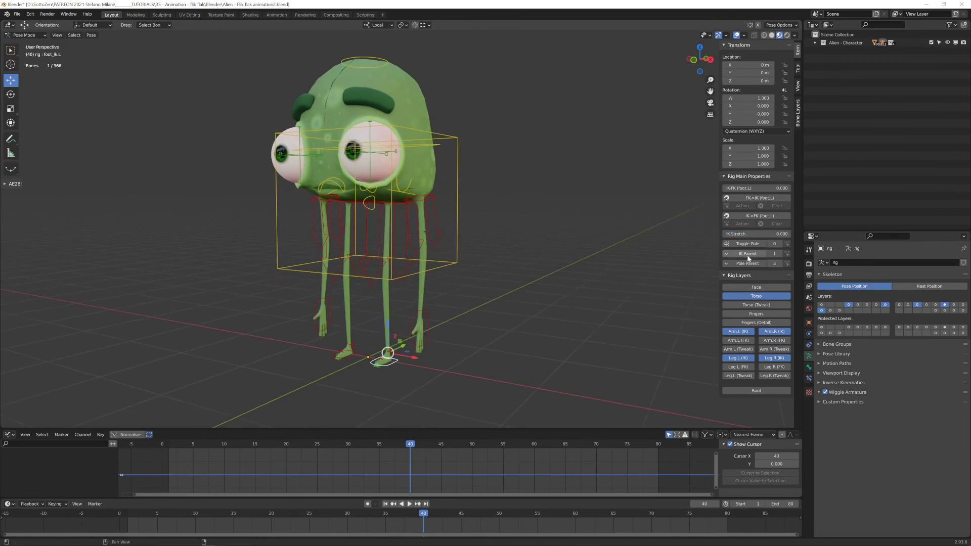
{"action": "left_click", "coordinate": [726, 254]}
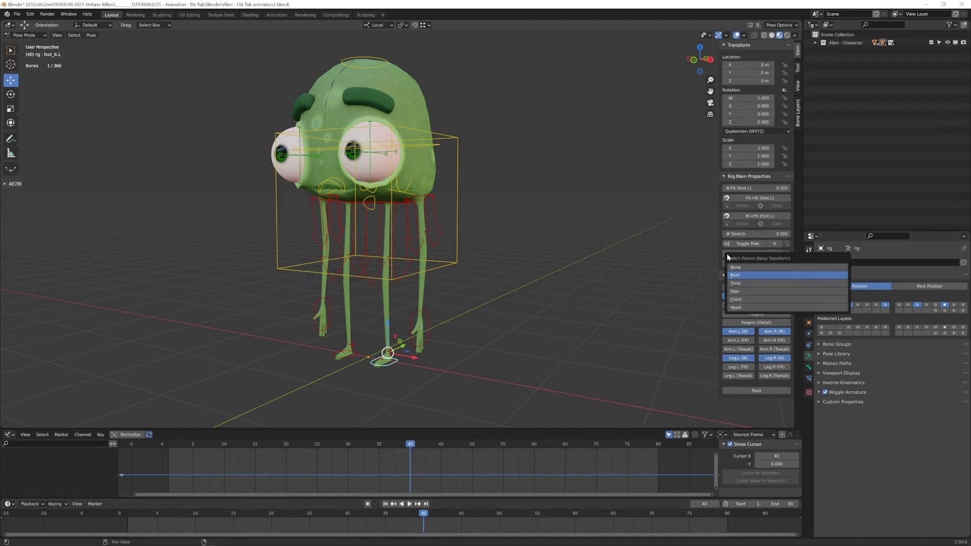
{"action": "key", "text": "KP_3"}
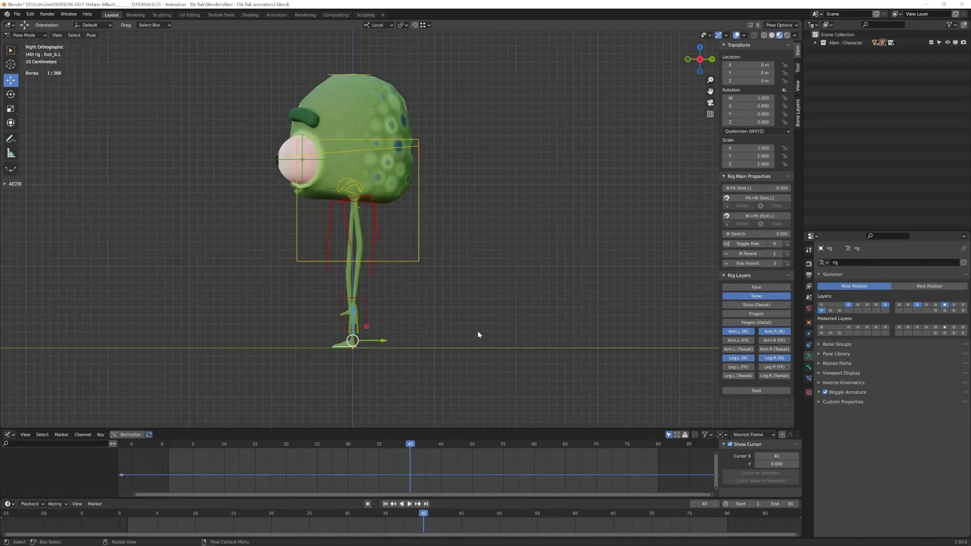
{"action": "left_click", "coordinate": [412, 259]}
{"action": "middle_click_drag", "start_coordinate": [411, 260], "coordinate": [390, 330]}
{"action": "key", "text": "g"}
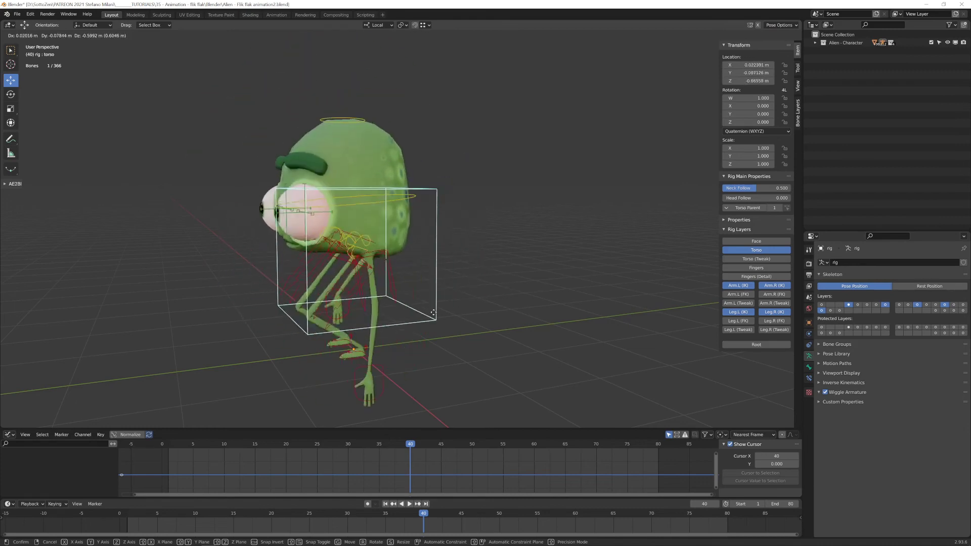
{"action": "right_click", "coordinate": [473, 300]}
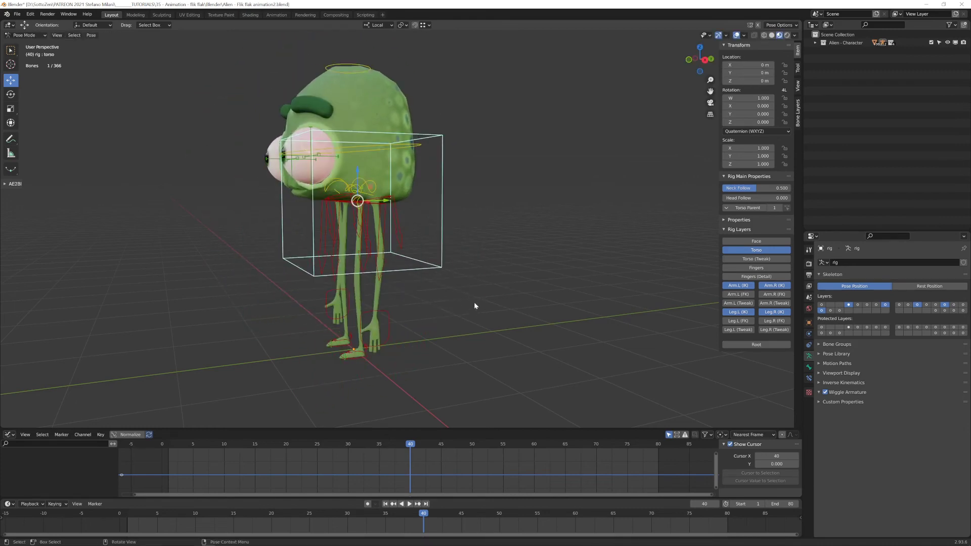
Step: In front view, move the left hand IK control up and right to fully stretch the arm
{"action": "key", "text": "KP_1"}
{"action": "scroll", "coordinate": [480, 293], "scroll_direction": "up", "scroll_amount": 3}
{"action": "scroll", "coordinate": [445, 274], "scroll_direction": "down", "scroll_amount": 2}
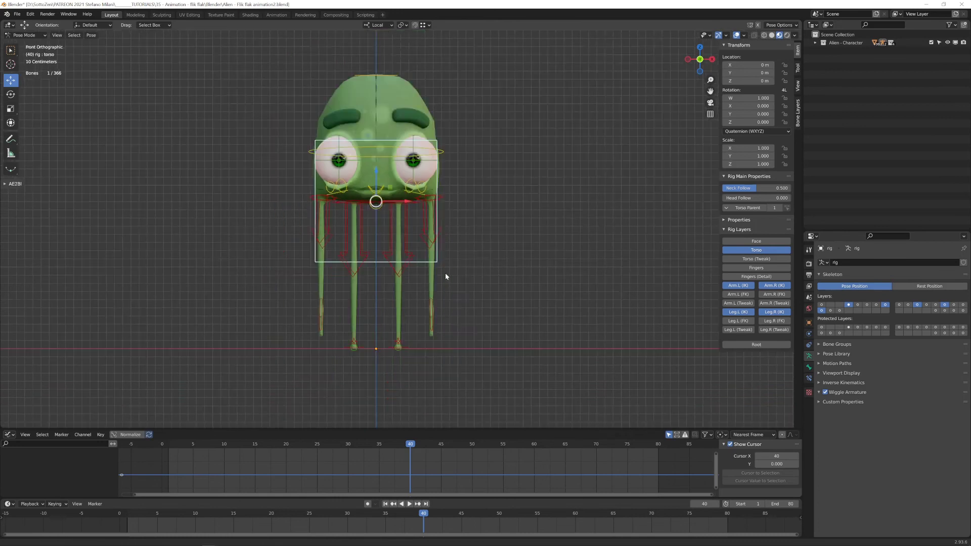
{"action": "scroll", "coordinate": [447, 283], "scroll_direction": "up", "scroll_amount": 1}
{"action": "left_click", "coordinate": [440, 338]}
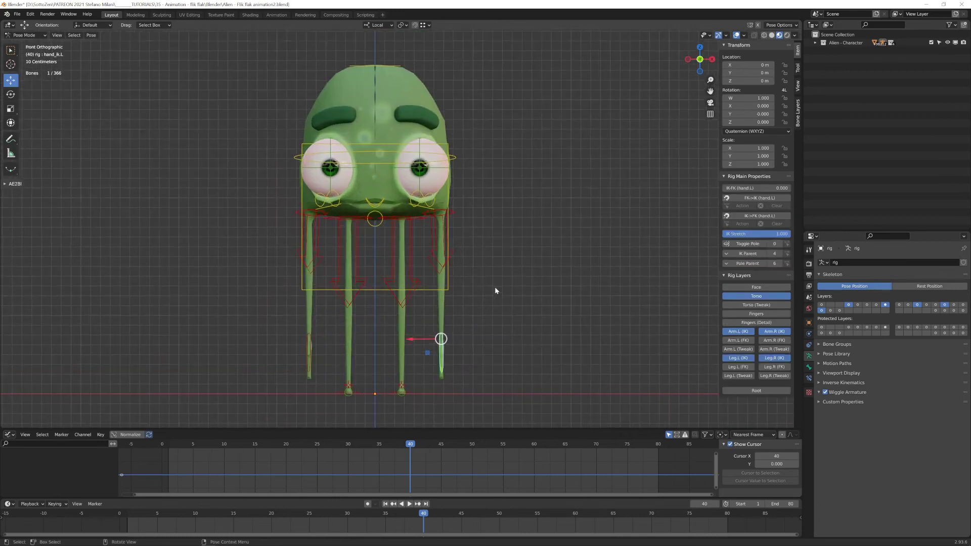
{"action": "scroll", "coordinate": [495, 291], "scroll_direction": "down", "scroll_amount": 1}
{"action": "middle_click_drag", "start_coordinate": [460, 268], "coordinate": [421, 286], "text": "shift"}
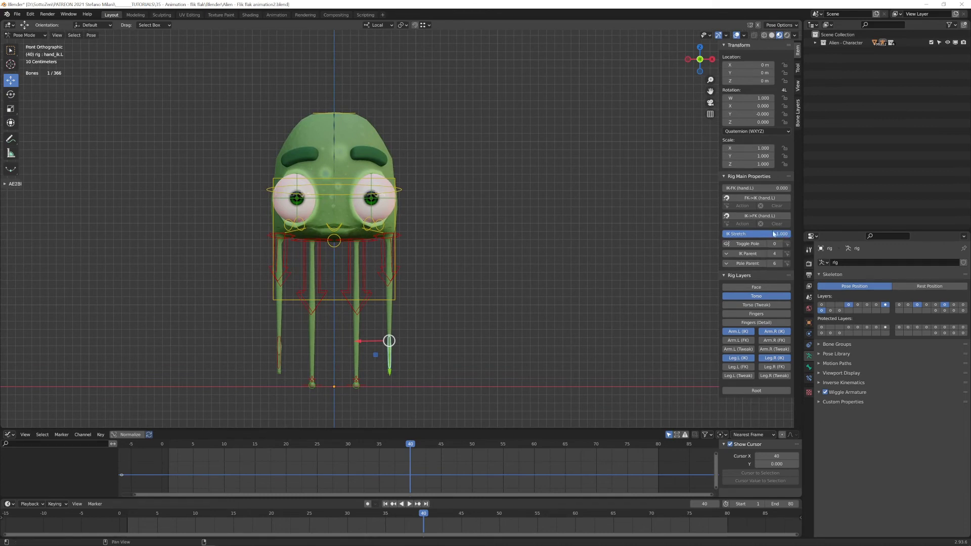
{"action": "middle_click_drag", "start_coordinate": [437, 269], "coordinate": [351, 281], "text": "shift"}
{"action": "key", "text": "g"}
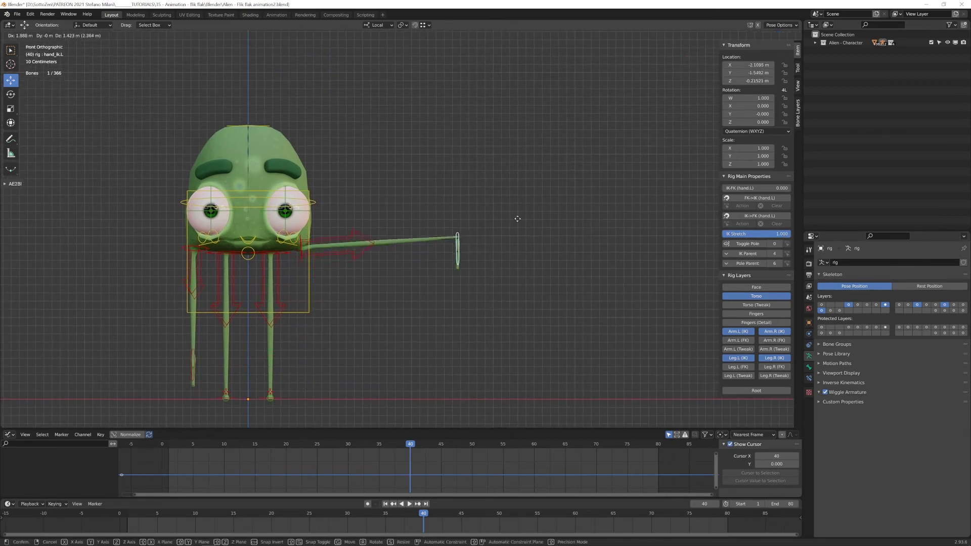
{"action": "left_click", "coordinate": [637, 181]}
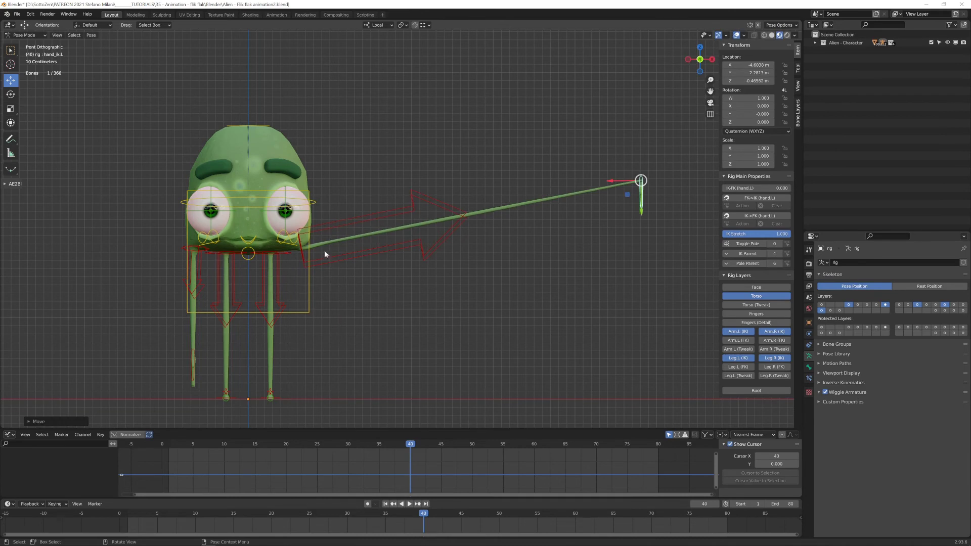
Step: Rotate the left hand IK control to a new angle in front view
{"action": "middle_click_drag", "start_coordinate": [411, 250], "coordinate": [317, 280]}
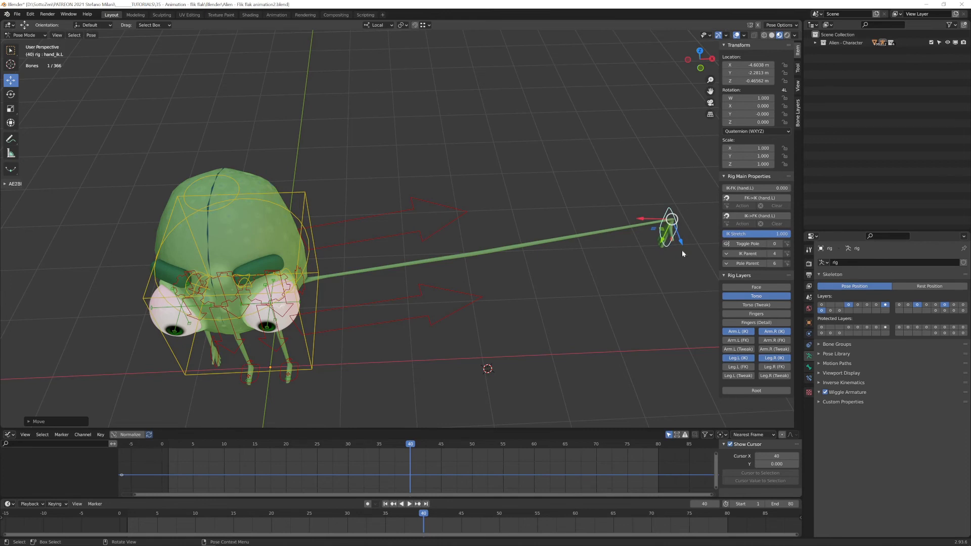
{"action": "key", "text": "KP_1"}
{"action": "scroll", "coordinate": [627, 257], "scroll_direction": "down", "scroll_amount": 2}
{"action": "key", "text": "r"}
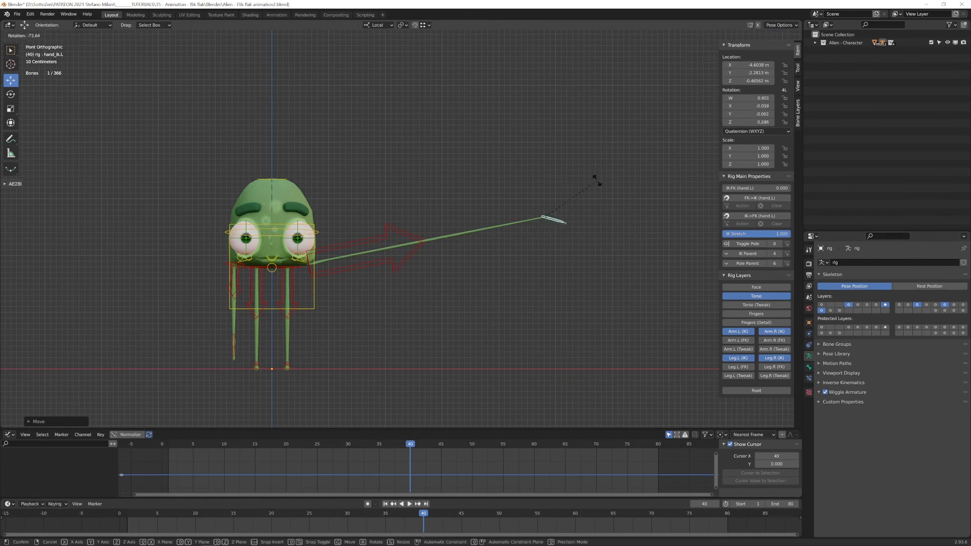
{"action": "left_click", "coordinate": [557, 156]}
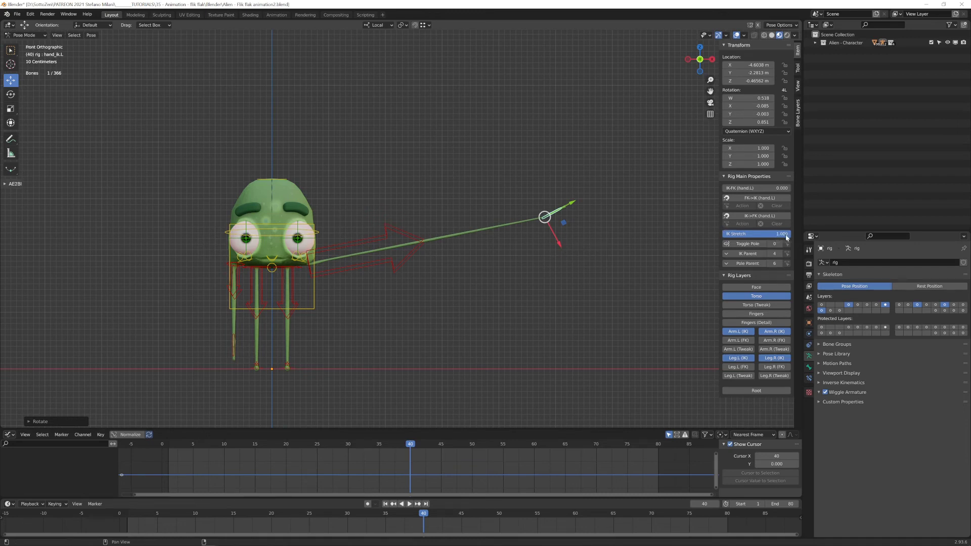
Step: Set IK Stretch to 0 and clear the left hand control's location and rotation
{"action": "left_click_drag", "start_coordinate": [786, 234], "coordinate": [723, 234]}
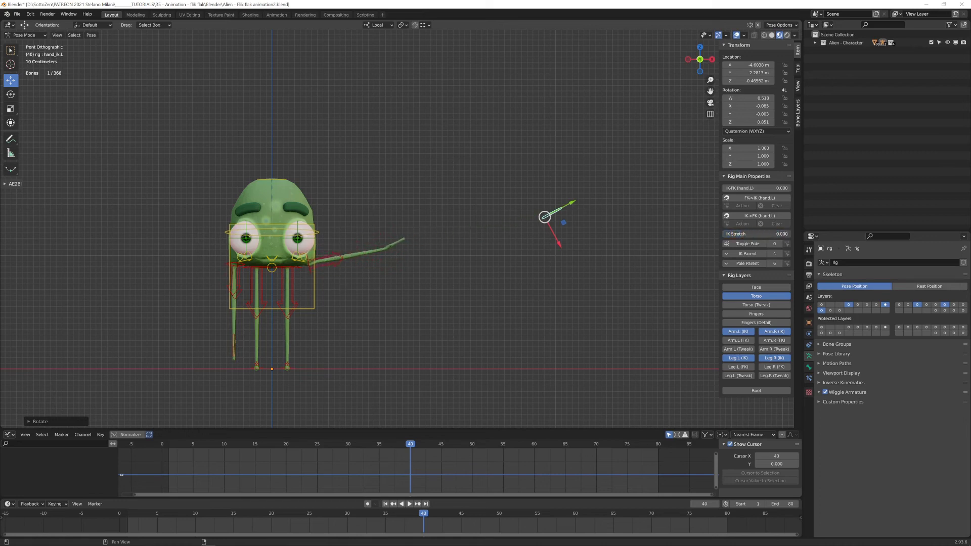
{"action": "key", "text": "alt+g"}
{"action": "key", "text": "alt+r"}
{"action": "scroll", "coordinate": [418, 298], "scroll_direction": "up", "scroll_amount": 1}
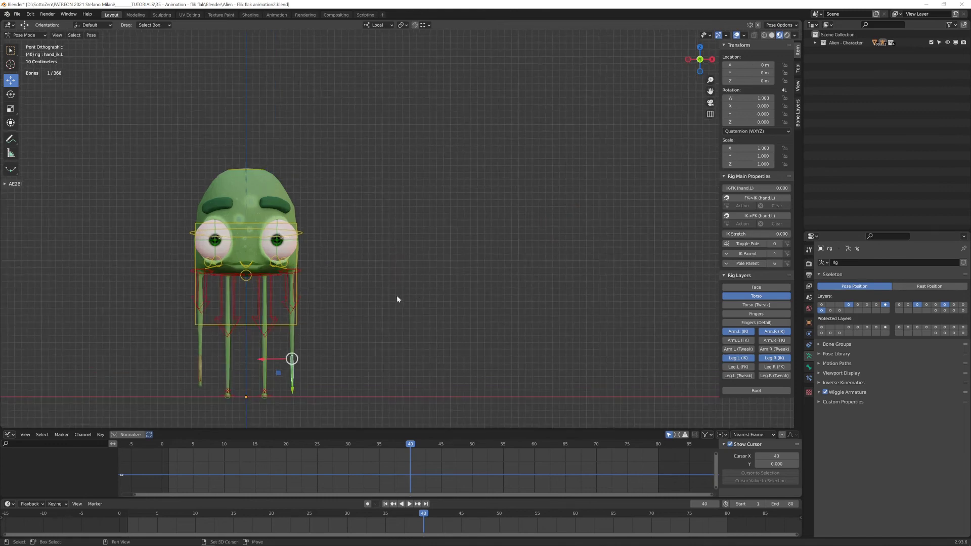
Step: Select hand_ik.L, move it up and right as a test, then reset its position
{"action": "middle_click_drag", "start_coordinate": [430, 281], "coordinate": [526, 232], "text": "shift"}
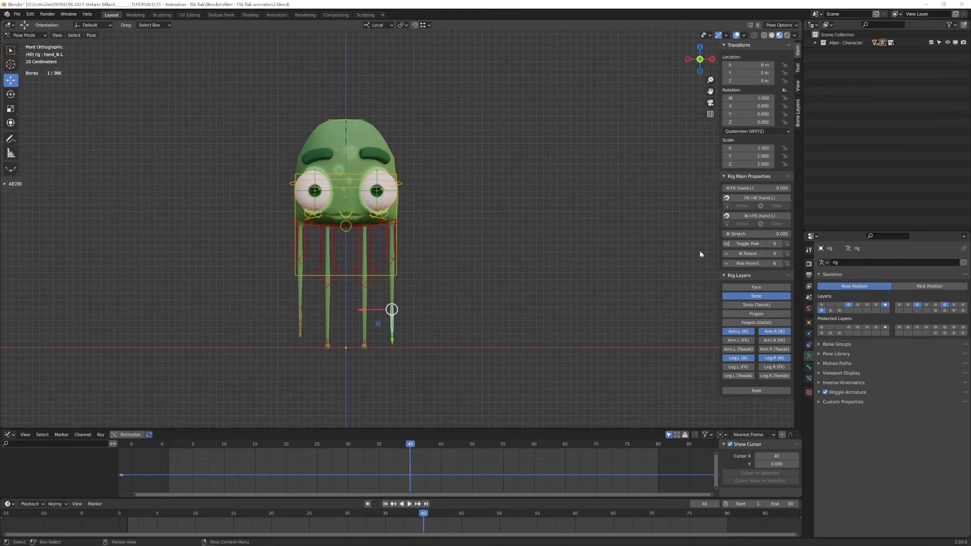
{"action": "left_click", "coordinate": [299, 308]}
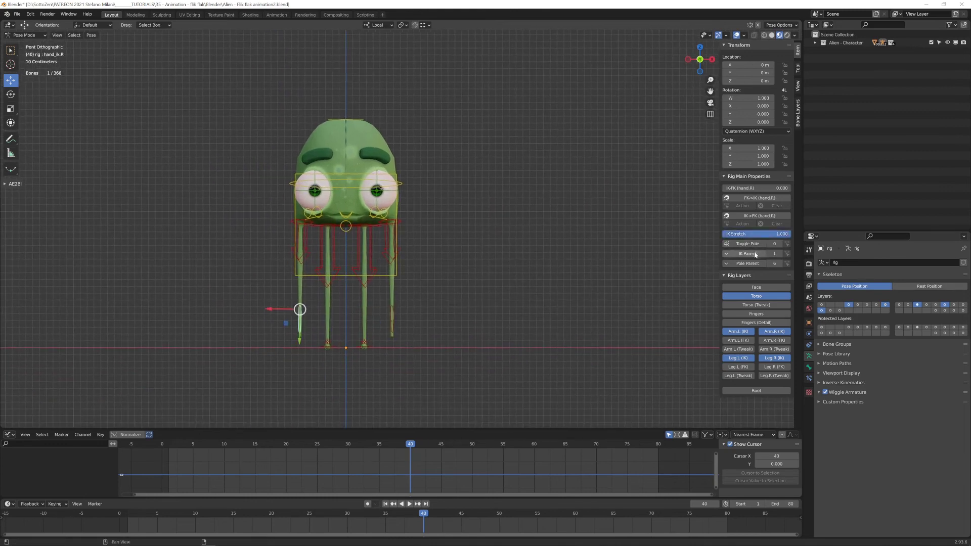
{"action": "left_click", "coordinate": [392, 311]}
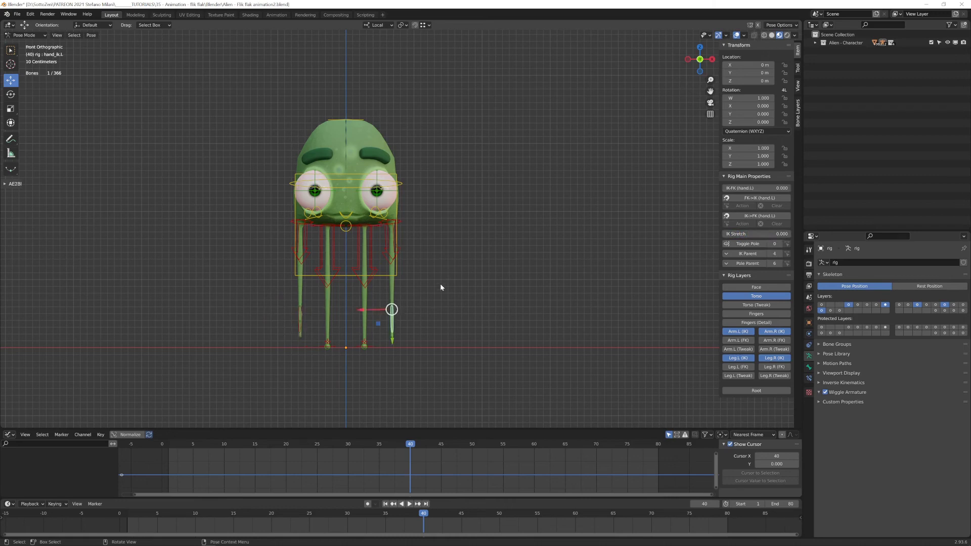
{"action": "key", "text": "g"}
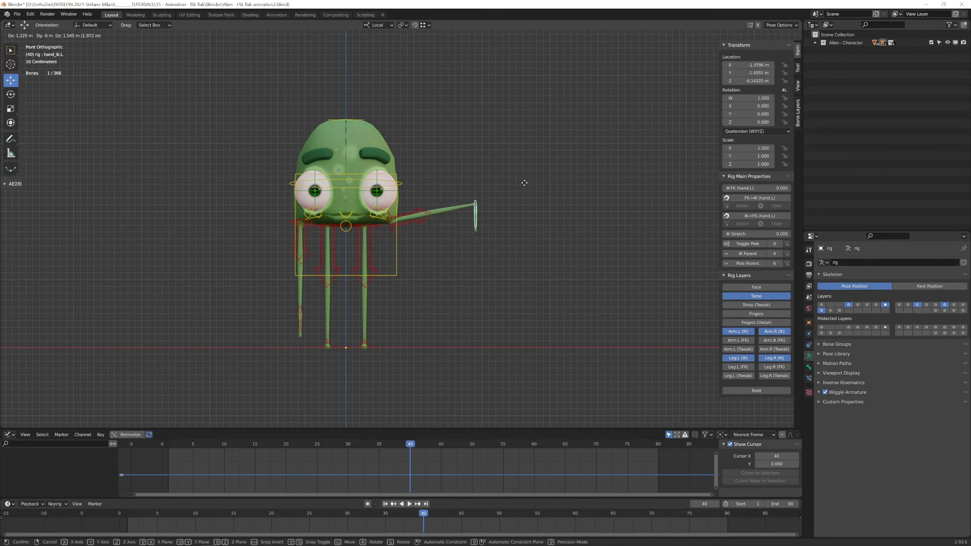
{"action": "left_click", "coordinate": [530, 182]}
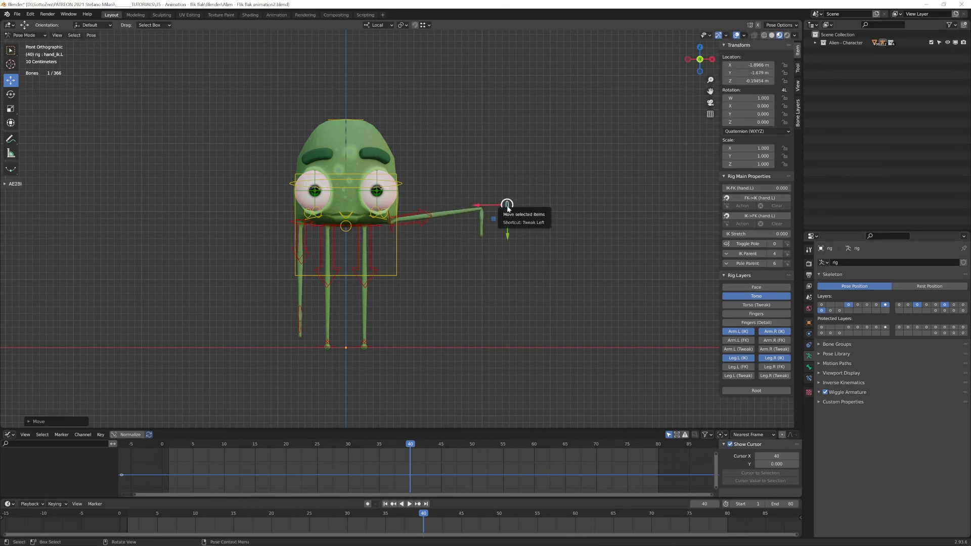
{"action": "key", "text": "alt+g"}
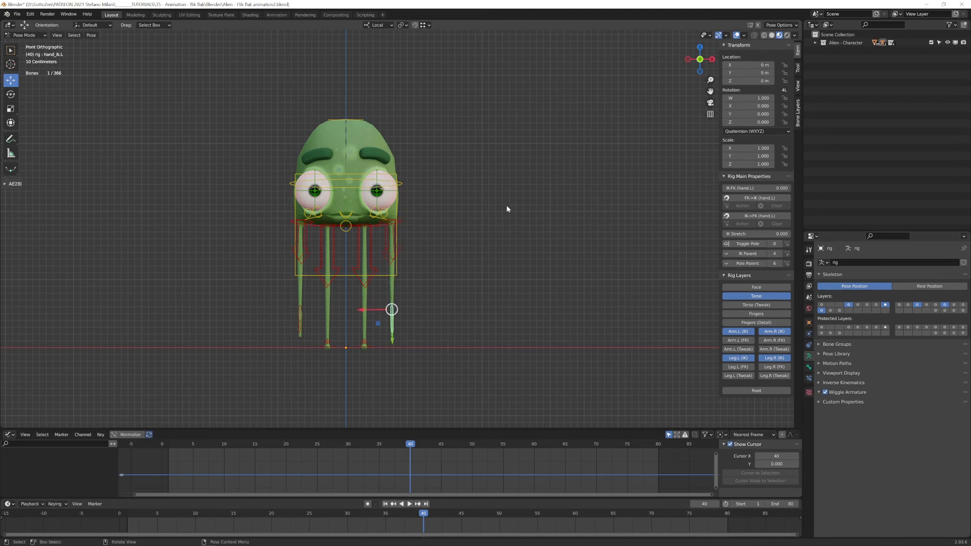
Step: Raise the left hand control beside the head and rotate it to point straight up
{"action": "key", "text": "KP_3"}
{"action": "middle_click_drag", "start_coordinate": [375, 241], "coordinate": [370, 277], "text": "shift"}
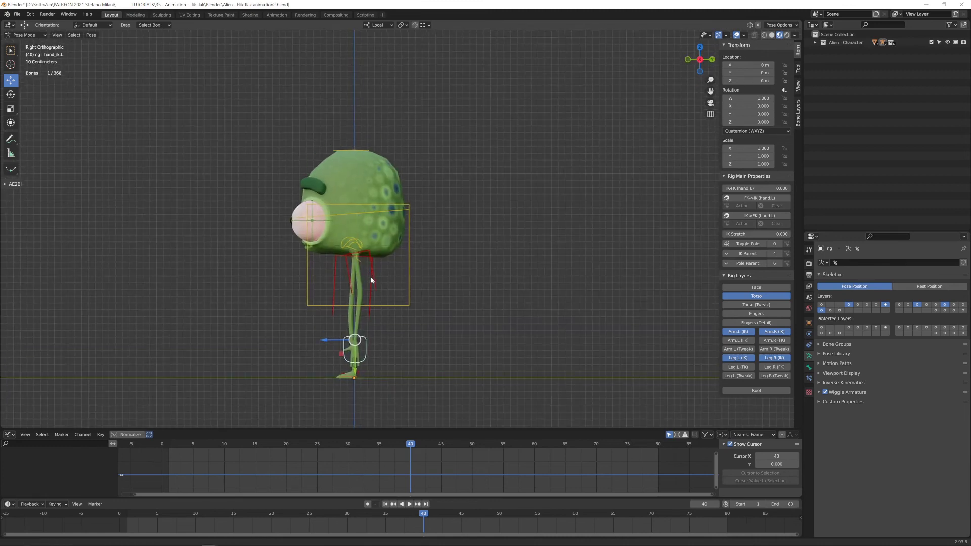
{"action": "key", "text": "KP_1"}
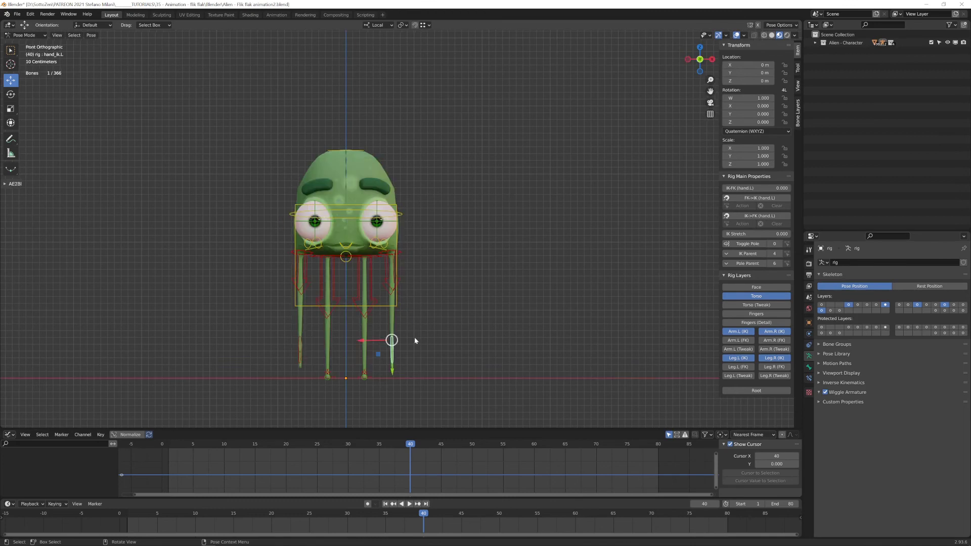
{"action": "key", "text": "g"}
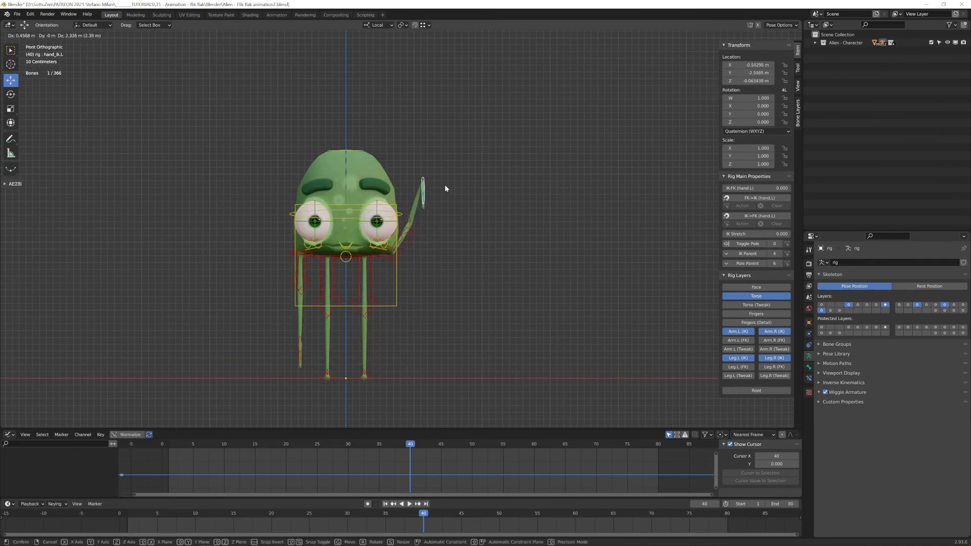
{"action": "left_click", "coordinate": [445, 188]}
{"action": "key", "text": "r"}
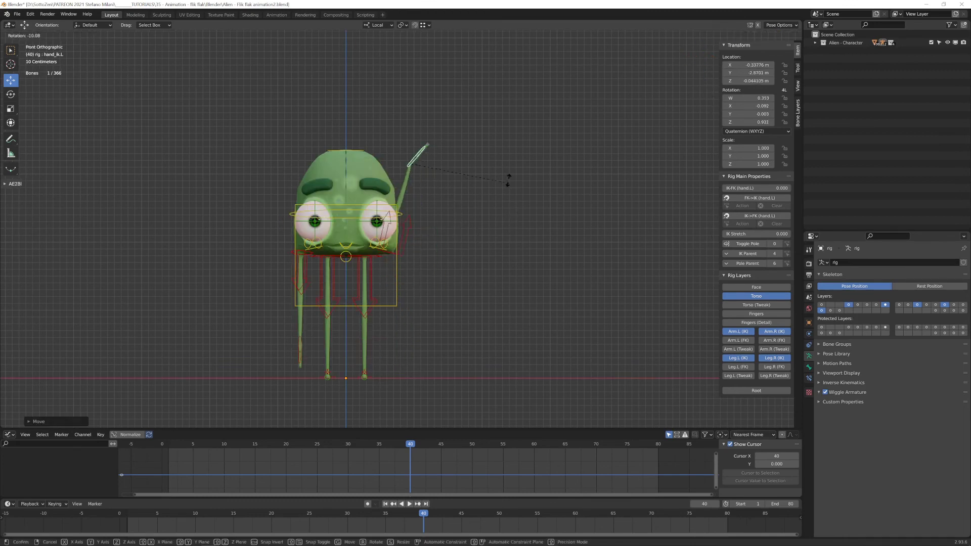
{"action": "left_click", "coordinate": [472, 132]}
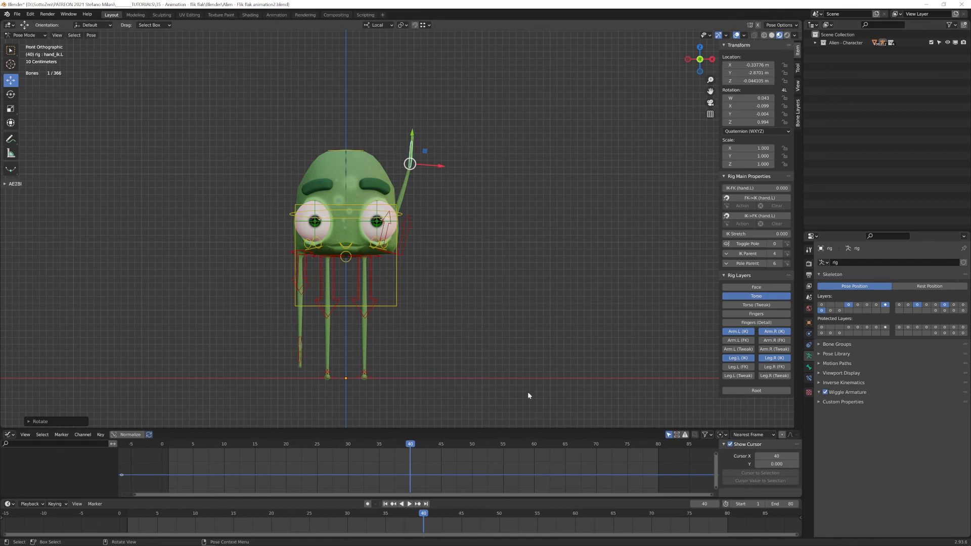
Step: Raise and rotate the left hand IK control to test the arm's stretching
{"action": "middle_click_drag", "start_coordinate": [573, 365], "coordinate": [494, 314]}
{"action": "key", "text": "KP_1"}
{"action": "middle_click_drag", "start_coordinate": [439, 303], "coordinate": [416, 344], "text": "shift"}
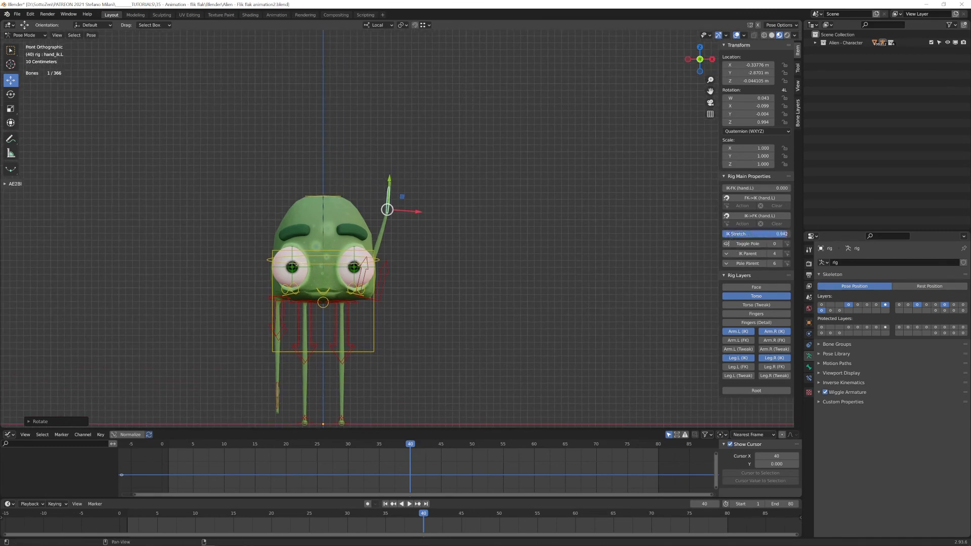
{"action": "key", "text": "g"}
{"action": "left_click", "coordinate": [430, 144]}
{"action": "key", "text": "r"}
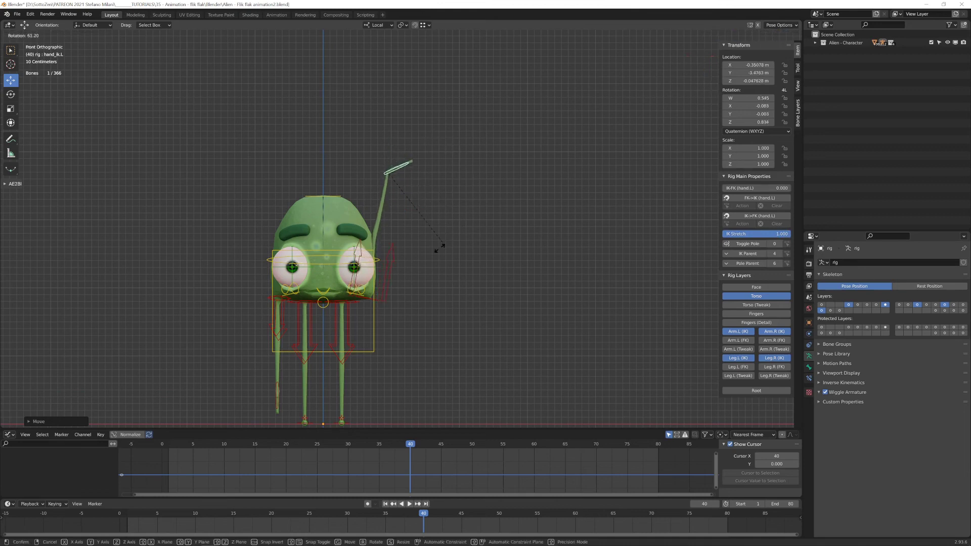
{"action": "left_click", "coordinate": [411, 256]}
Step: Reset the hand control's location and rotation with Alt+G and Alt+R so IK Stretch returns to 0.000
{"action": "middle_click_drag", "start_coordinate": [433, 193], "coordinate": [419, 218]}
{"action": "key", "text": "KP_1"}
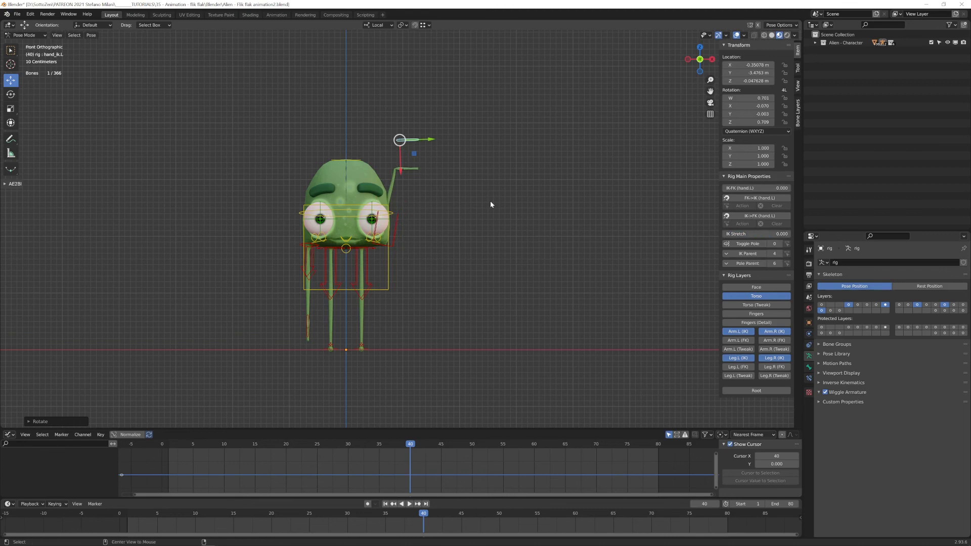
{"action": "key", "text": "alt+r"}
{"action": "key", "text": "alt+g"}
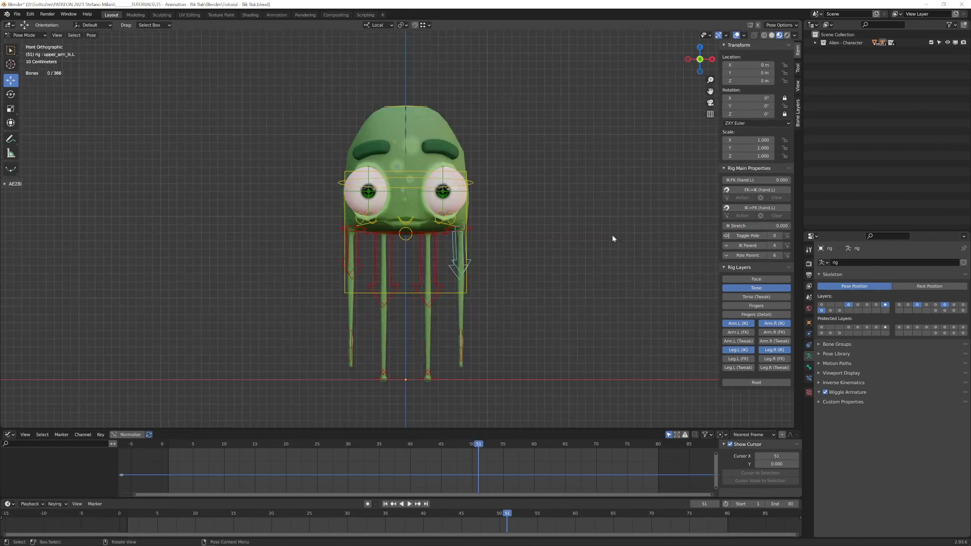
Step: Switch the rig to Object Mode and orbit to a perspective view
{"action": "key", "text": "ctrl+Tab"}
{"action": "left_click", "coordinate": [436, 264]}
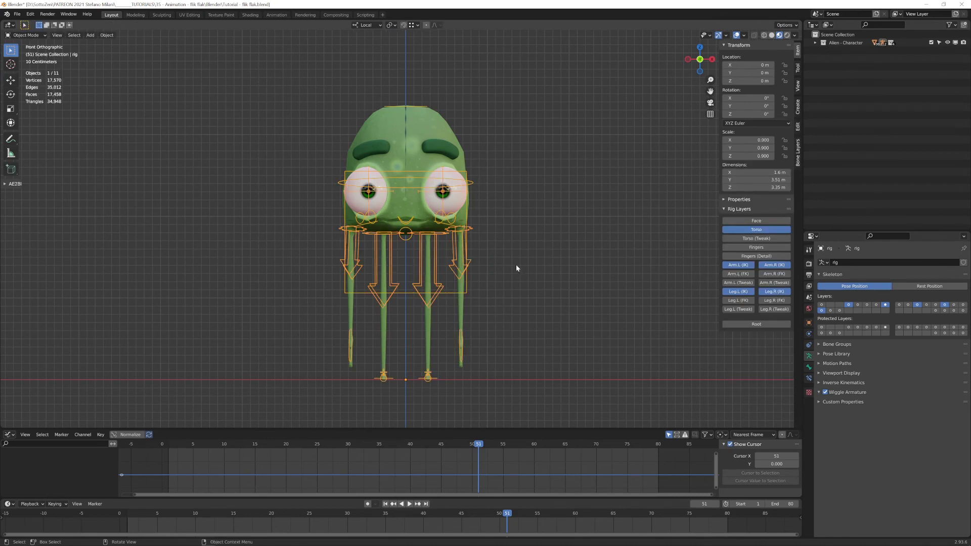
{"action": "middle_click_drag", "start_coordinate": [516, 265], "coordinate": [485, 296]}
{"action": "scroll", "coordinate": [542, 245], "scroll_direction": "down", "scroll_amount": 2}
{"action": "scroll", "coordinate": [485, 296], "scroll_direction": "up", "scroll_amount": 1}
Step: Select each eyebrow and raise its Surprise shape key, the right one to 0.379
{"action": "left_click", "coordinate": [383, 198]}
{"action": "left_click", "coordinate": [477, 200], "text": "shift"}
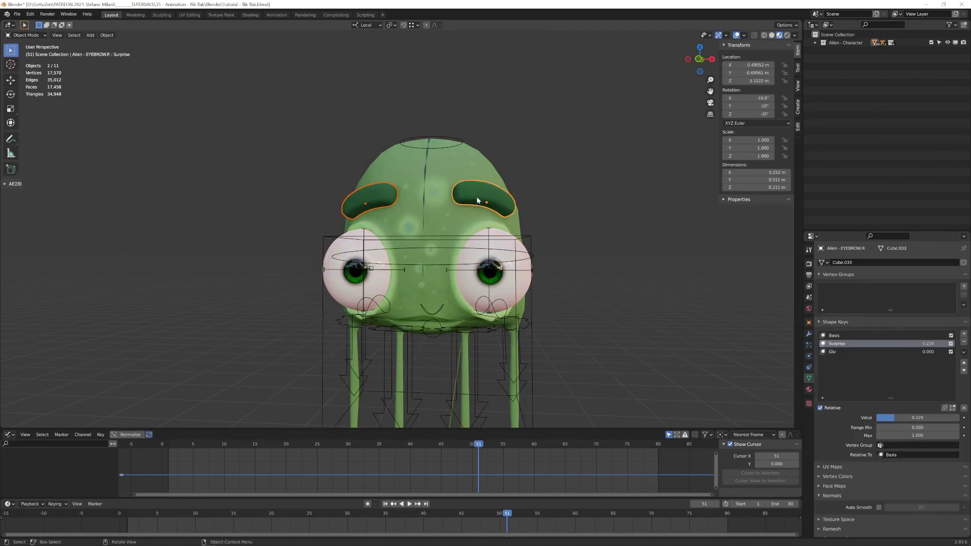
{"action": "scroll", "coordinate": [476, 197], "scroll_direction": "up", "scroll_amount": 1}
{"action": "scroll", "coordinate": [470, 225], "scroll_direction": "up", "scroll_amount": 1}
{"action": "scroll", "coordinate": [471, 226], "scroll_direction": "down", "scroll_amount": 1}
{"action": "left_click", "coordinate": [472, 225], "text": "shift"}
{"action": "scroll", "coordinate": [472, 224], "scroll_direction": "up", "scroll_amount": 1}
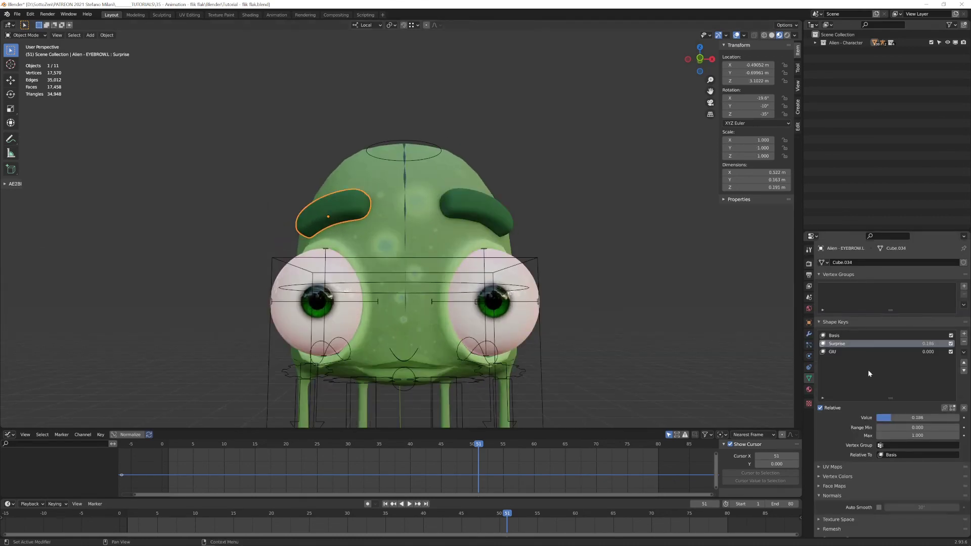
{"action": "mouse_move", "coordinate": [894, 417]}
{"action": "left_mouse_down"}
{"action": "mouse_move", "coordinate": [958, 417]}
{"action": "mouse_move", "coordinate": [895, 417]}
{"action": "mouse_move", "coordinate": [955, 417]}
{"action": "mouse_move", "coordinate": [908, 417]}
{"action": "left_mouse_up"}
{"action": "left_click", "coordinate": [476, 209]}
{"action": "scroll", "coordinate": [553, 264], "scroll_direction": "down", "scroll_amount": 5}
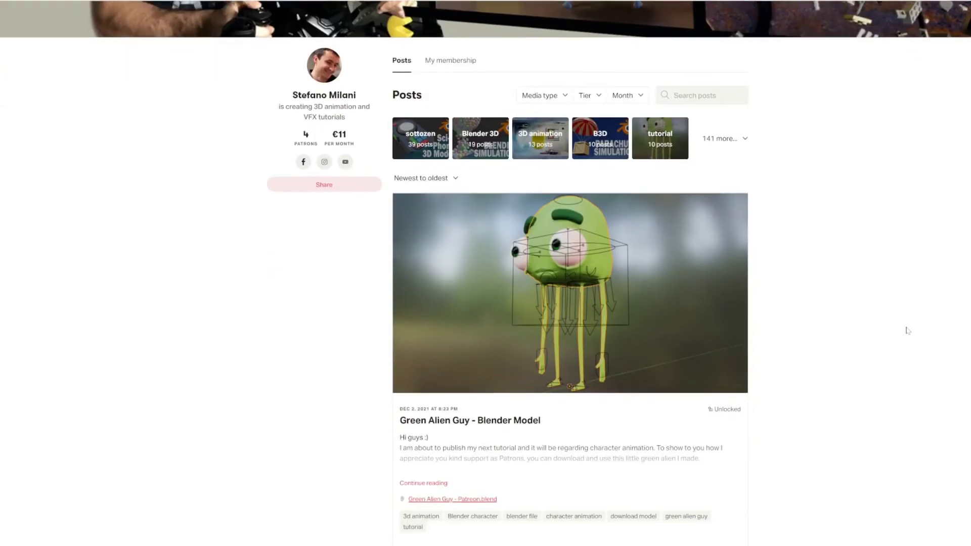
Step: Highlight the 'Green Alien Guy - Blender Model' title and its Green Alien Guy - Patreon.blend download link
{"action": "scroll", "coordinate": [905, 329], "scroll_direction": "down", "scroll_amount": 2}
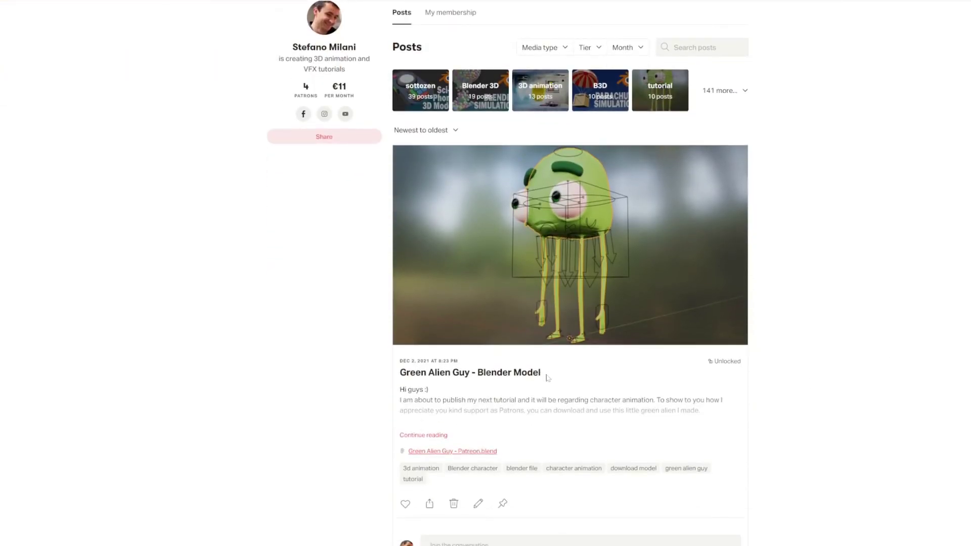
{"action": "left_click_drag", "start_coordinate": [539, 374], "coordinate": [400, 373]}
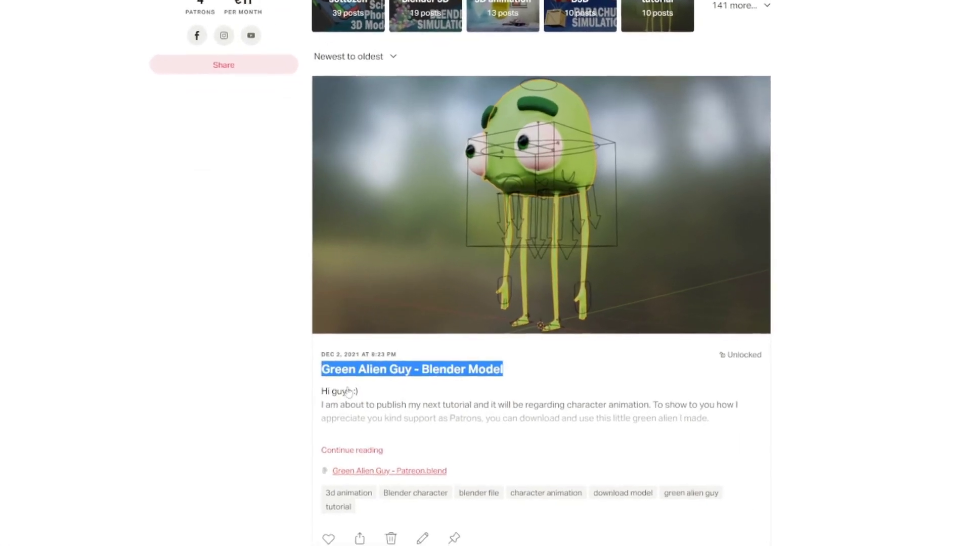
{"action": "left_click_drag", "start_coordinate": [430, 515], "coordinate": [267, 511]}
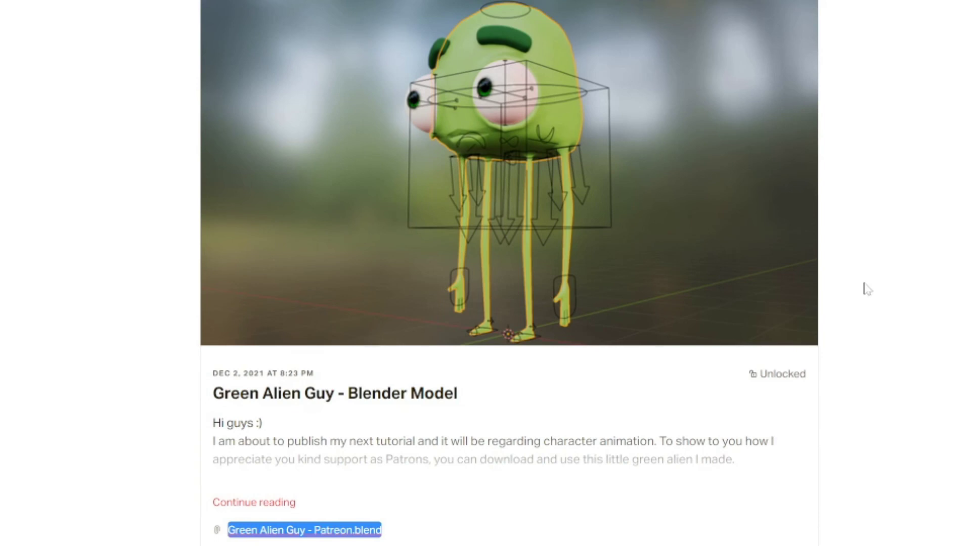
Step: Scroll down through the creator's Patreon posts feed
{"action": "scroll", "coordinate": [868, 287], "scroll_direction": "down", "scroll_amount": 5}
{"action": "scroll", "coordinate": [867, 287], "scroll_direction": "down", "scroll_amount": 8}
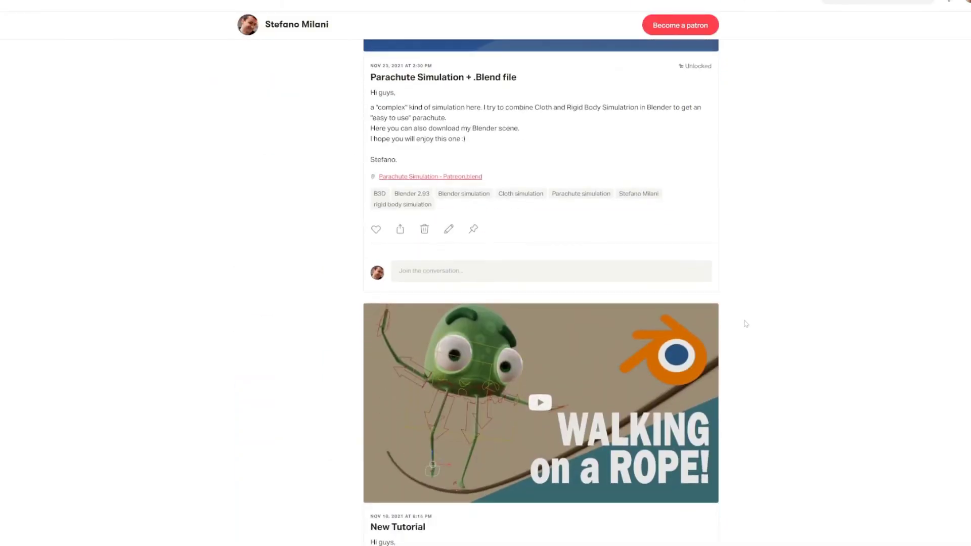
{"action": "scroll", "coordinate": [745, 324], "scroll_direction": "down", "scroll_amount": 15}
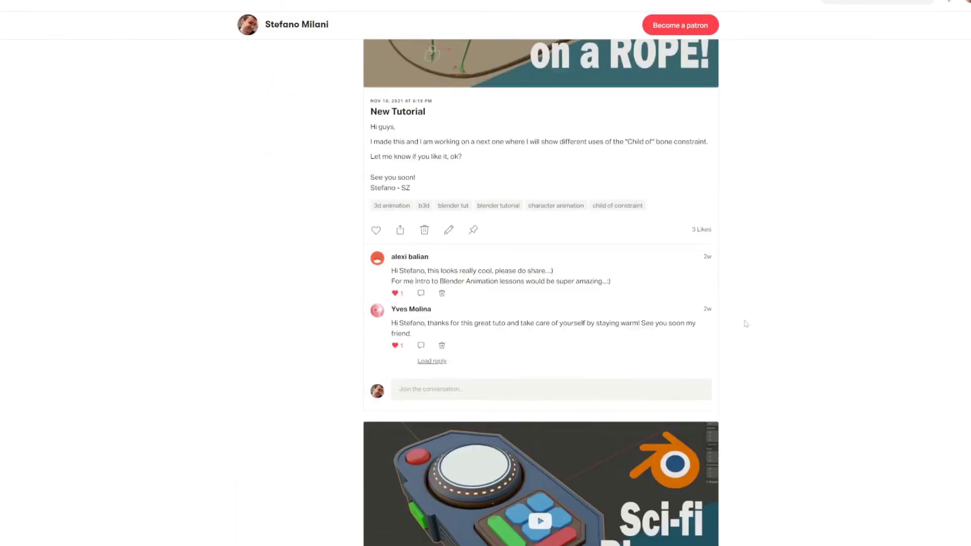
{"action": "scroll", "coordinate": [745, 323], "scroll_direction": "down", "scroll_amount": 15}
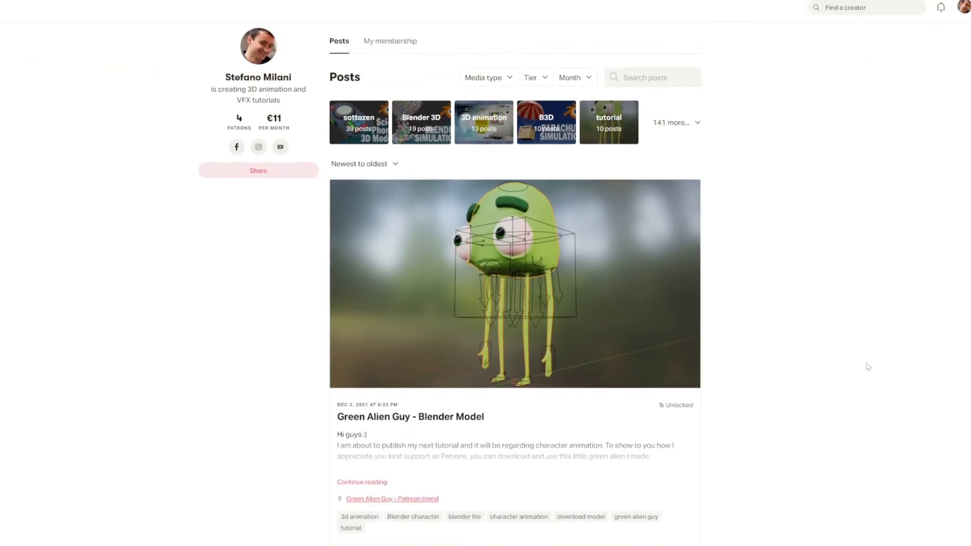
{"action": "scroll", "coordinate": [868, 366], "scroll_direction": "down", "scroll_amount": 1}
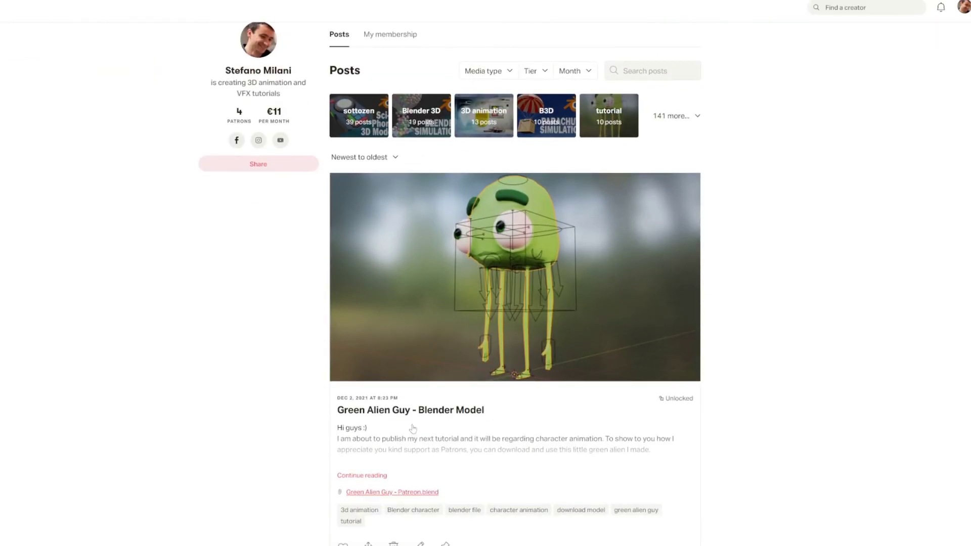